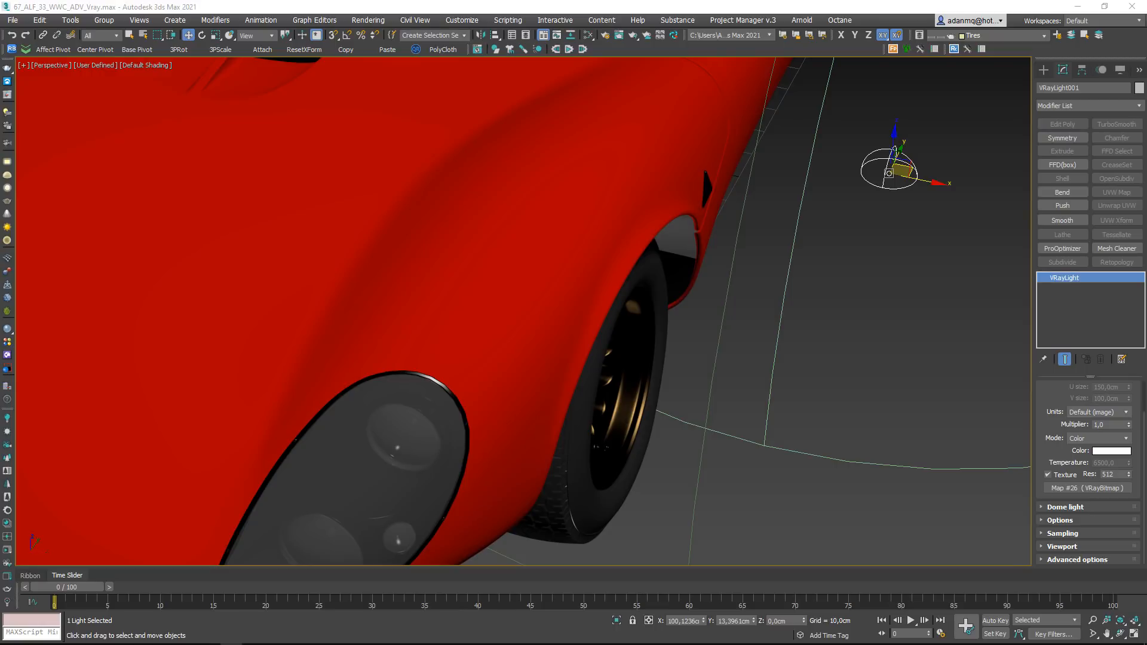
Examine the car model from several angles until the whole body is in view, and select its painted doors
scroll(495, 325, down, 3)
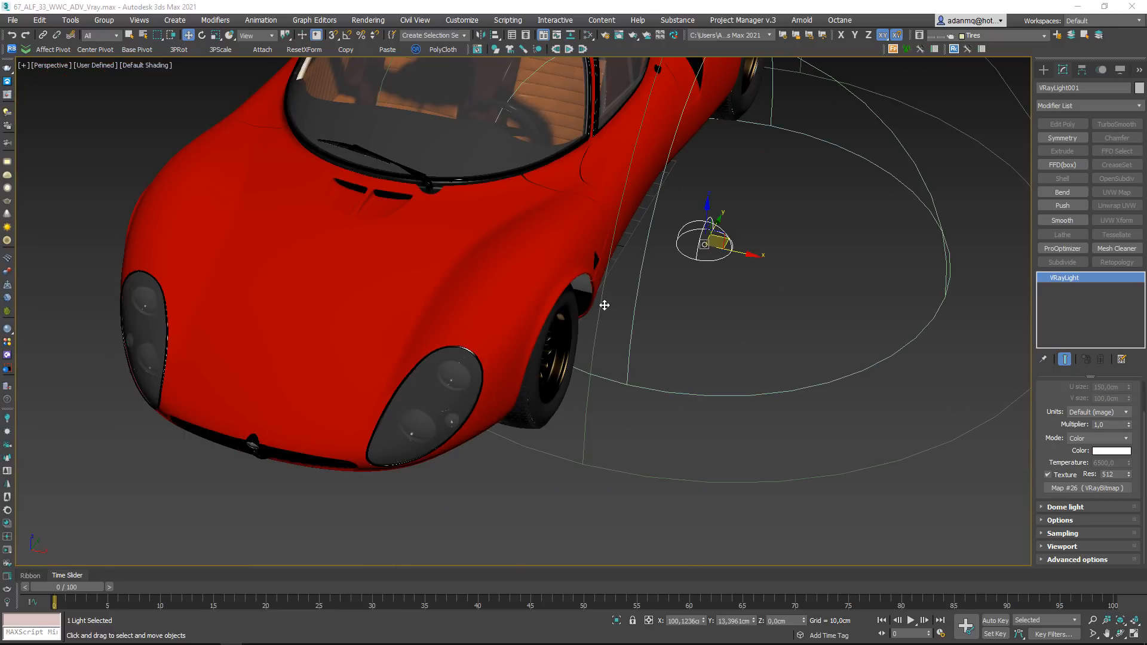
alt+middle_drag(580, 279, 539, 343)
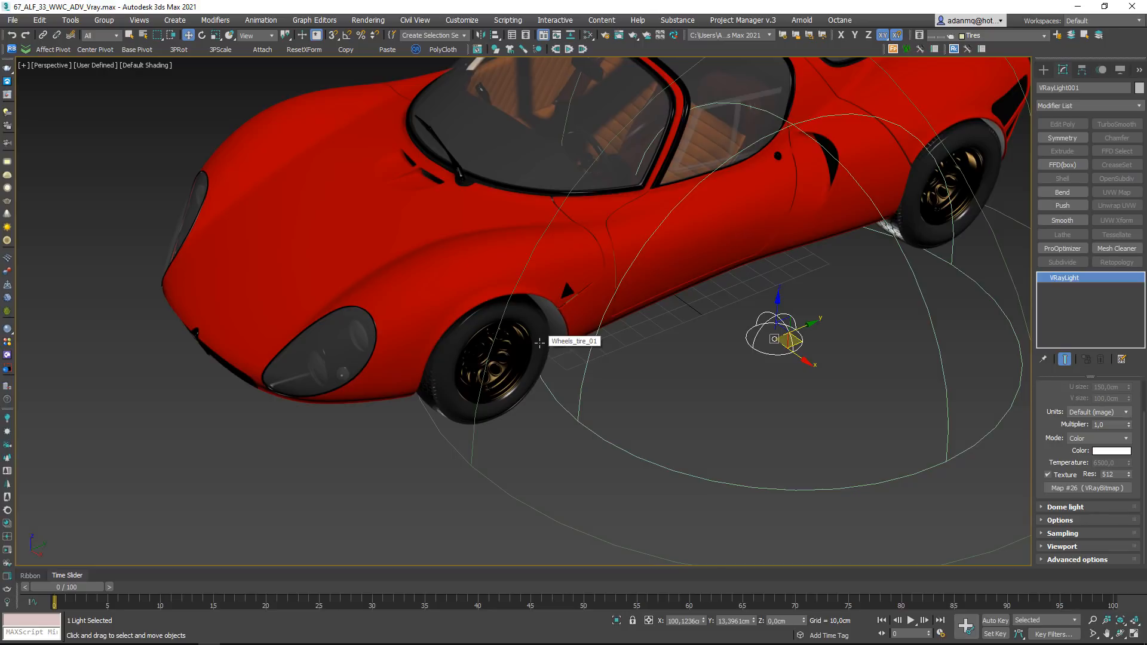
scroll(548, 343, down, 4)
middle_drag(640, 333, 627, 367)
mouse_move(627, 367)
alt+middle_down()
mouse_move(628, 341)
mouse_move(633, 372)
mouse_move(720, 340)
mouse_move(637, 381)
alt+middle_up()
click(620, 457)
click(634, 328)
scroll(649, 364, up, 3)
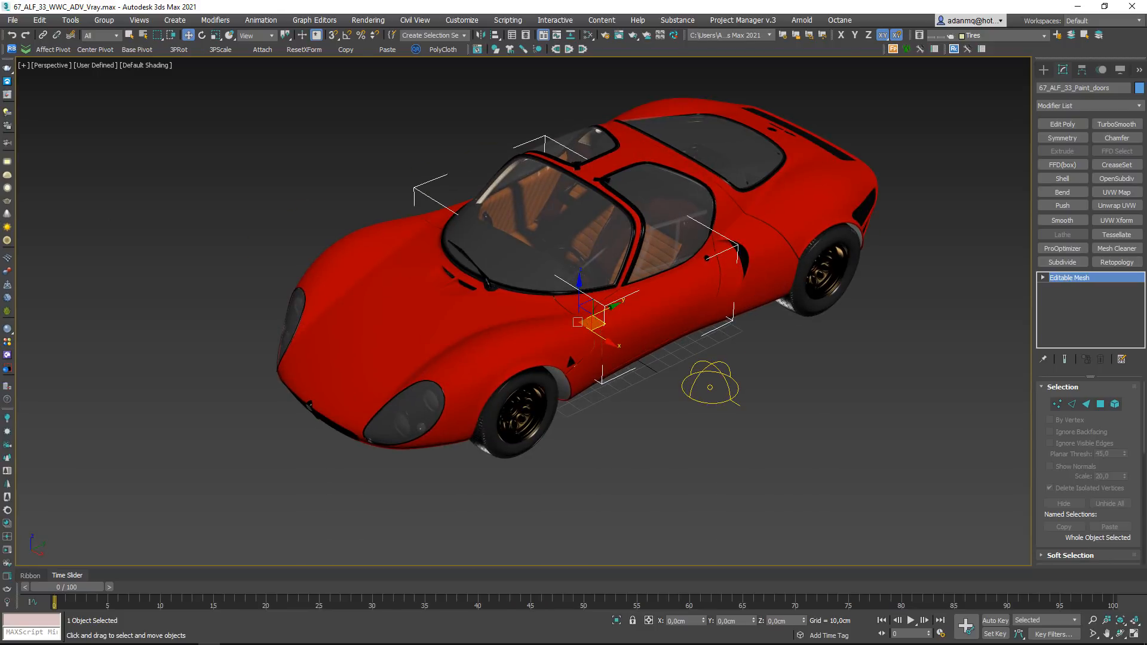
Switch to the browser, view the 1967 Alfa Romeo Tipo 33 Stradale page and its Gumroad advanced version, and return to 3ds Max
drag(0, 83, 580, 89)
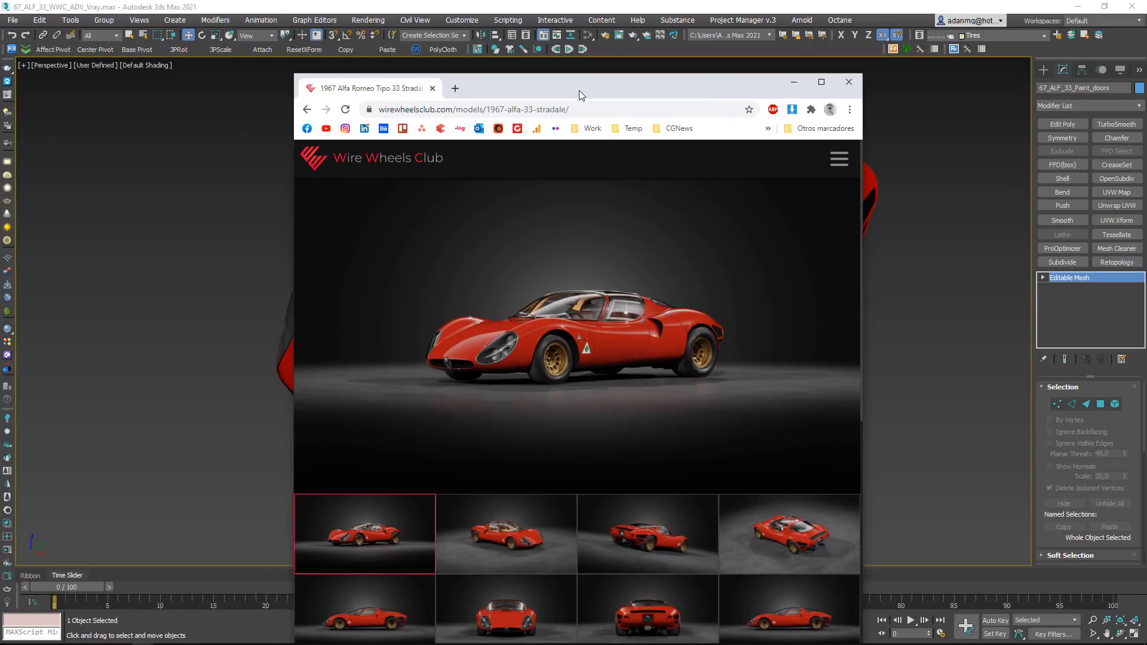
double_click(582, 88)
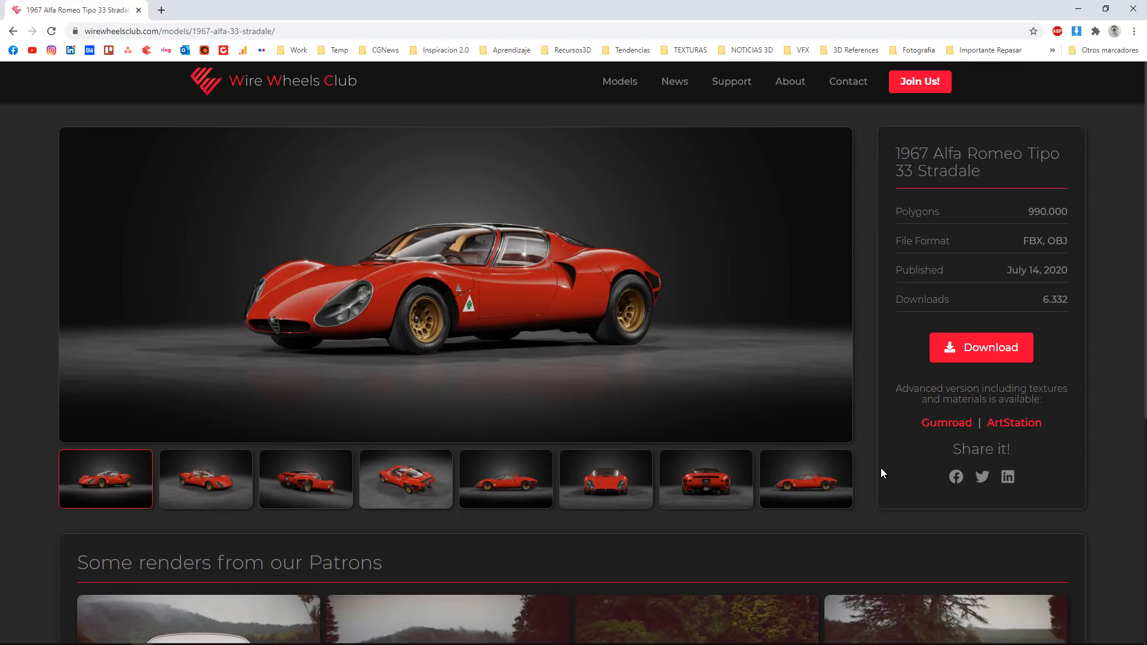
click(953, 426)
scroll(451, 384, down, 2)
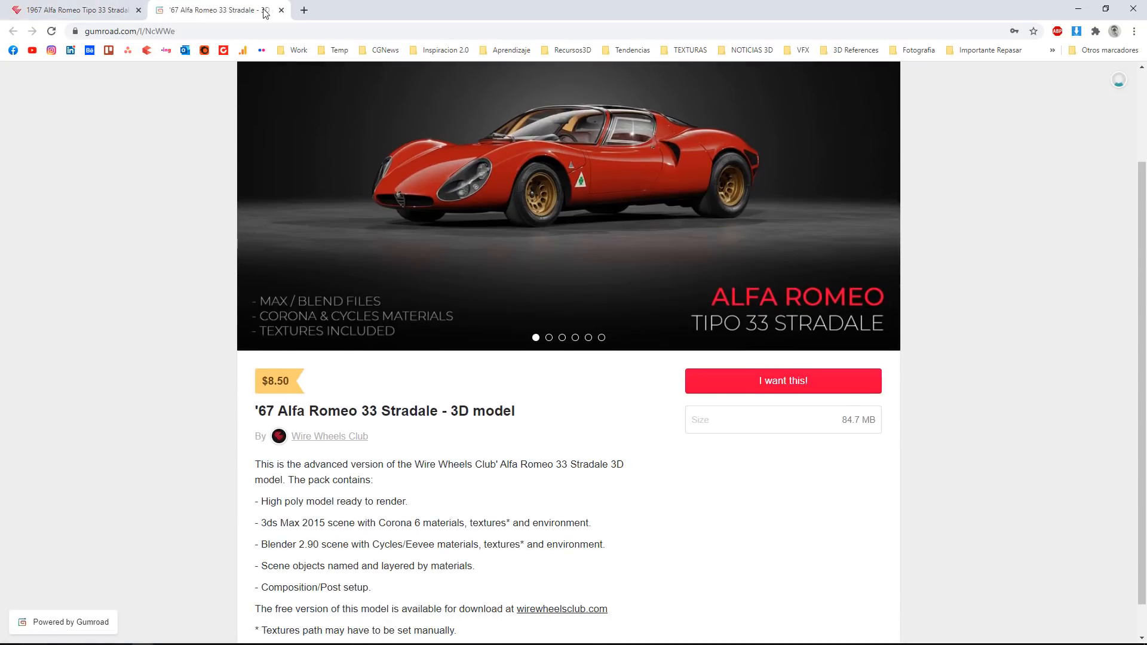
click(281, 10)
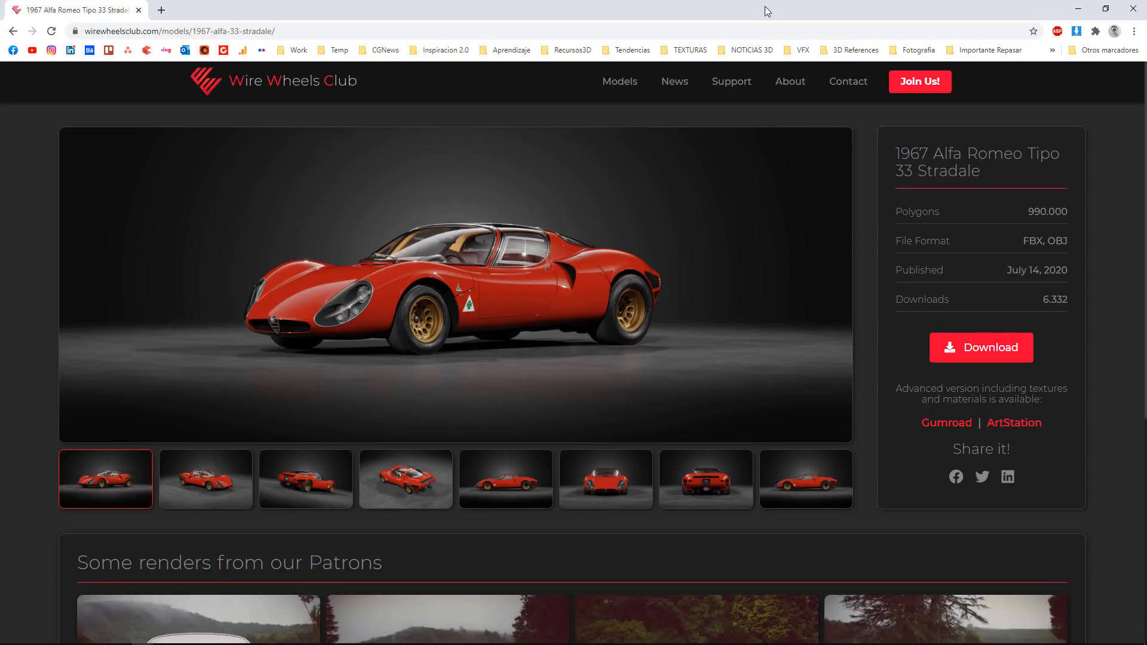
drag(764, 6, 0, 239)
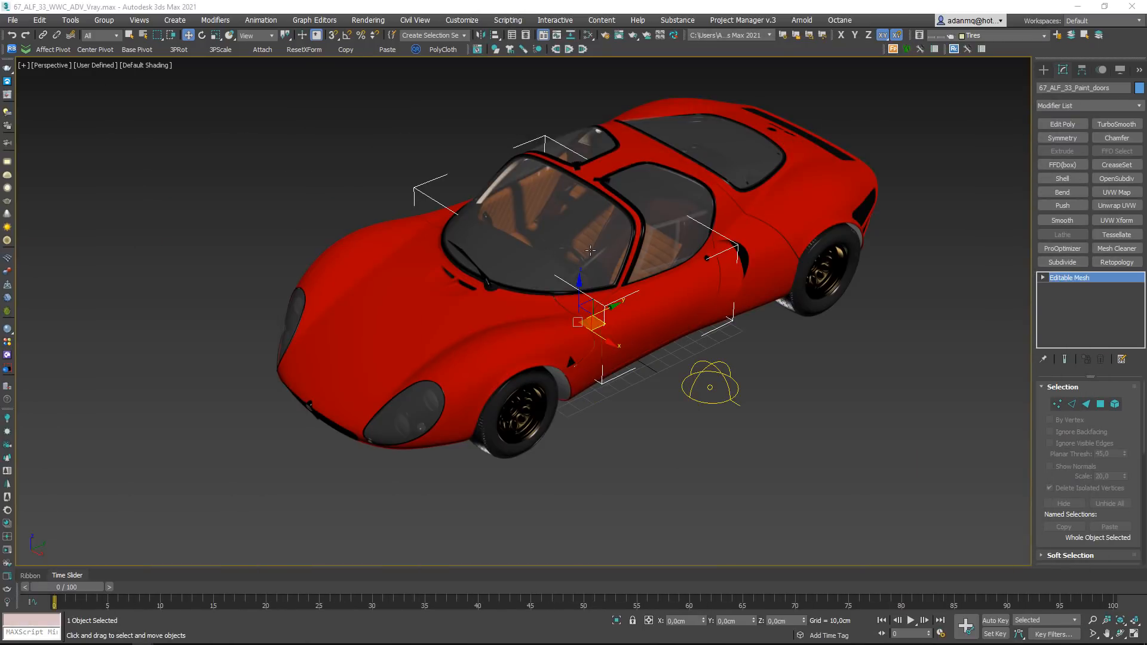
Inspect the car's separate painted body parts by selecting several of them, ending on the doors
alt+middle_drag(590, 250, 446, 340)
click(639, 318)
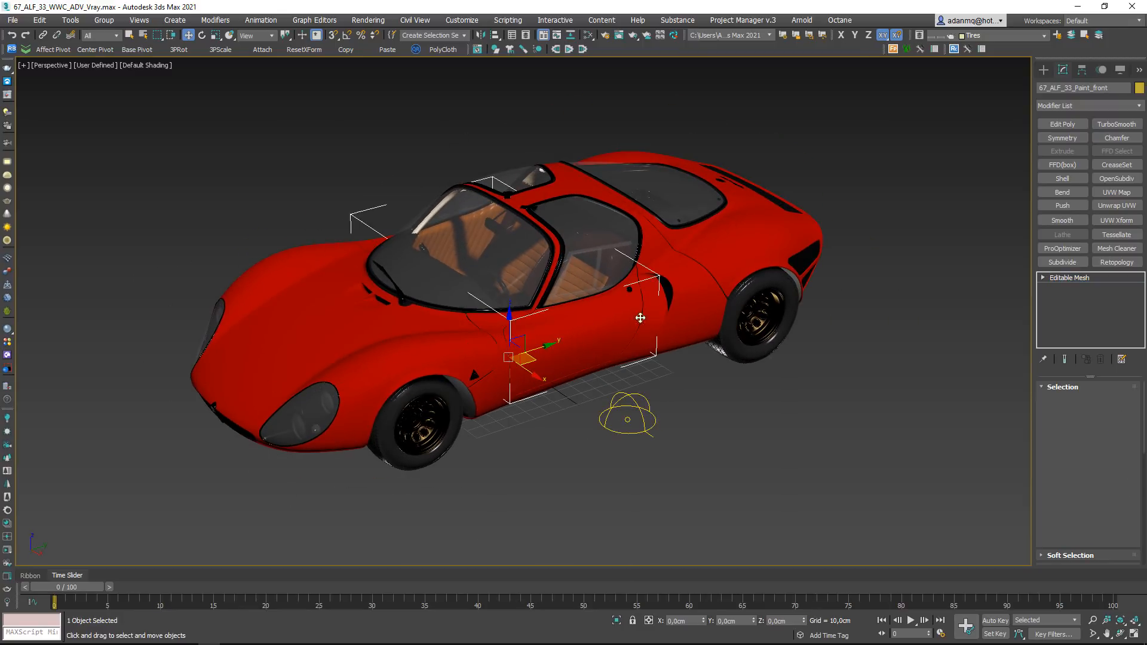
click(682, 295)
click(715, 275)
mouse_move(566, 375)
middle_down()
mouse_move(610, 378)
mouse_move(622, 346)
mouse_move(634, 365)
mouse_move(610, 346)
middle_up()
click(624, 358)
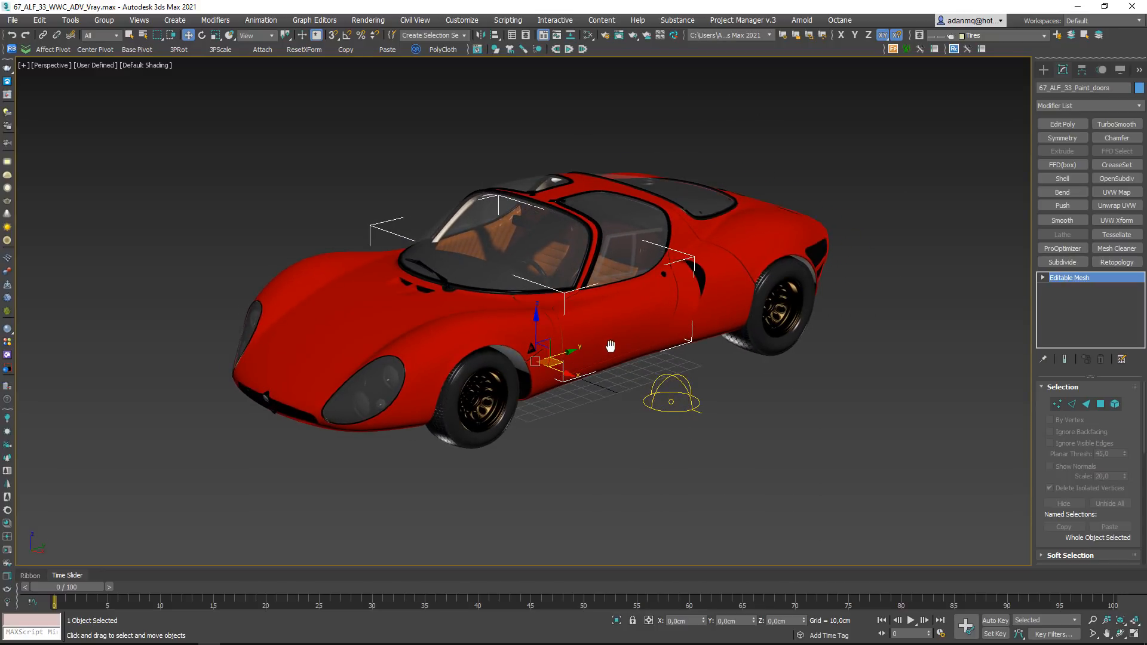
Show the V-Ray Frame Buffer and start an interactive render of the whole car
click(7, 94)
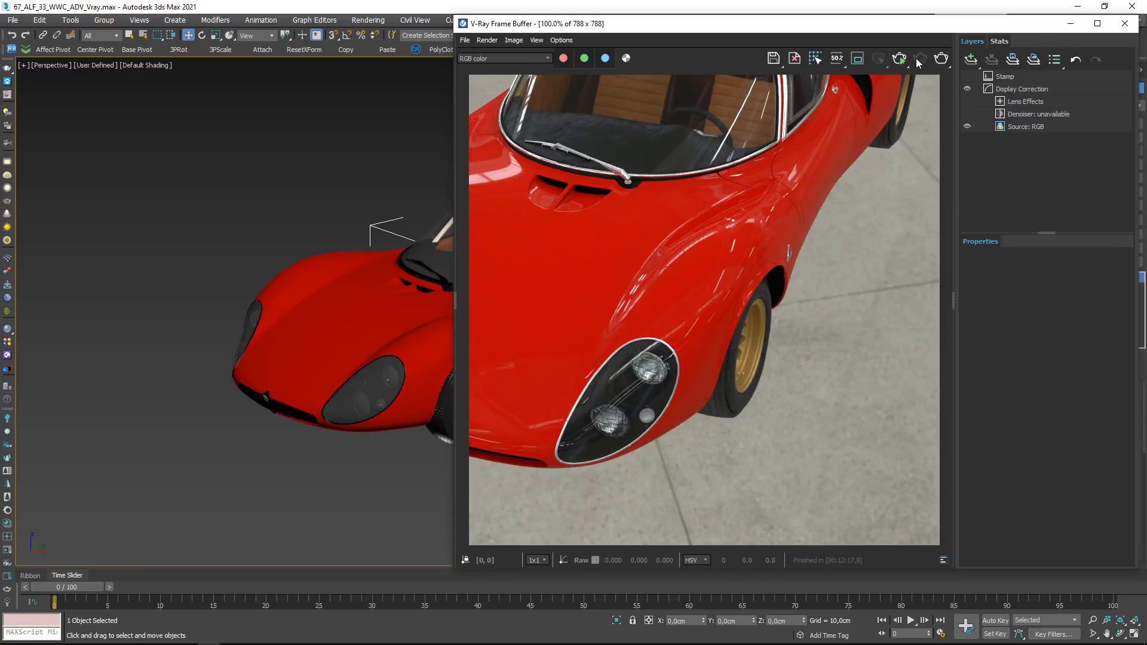
click(901, 59)
middle_click(292, 350)
scroll(362, 348, down, 4)
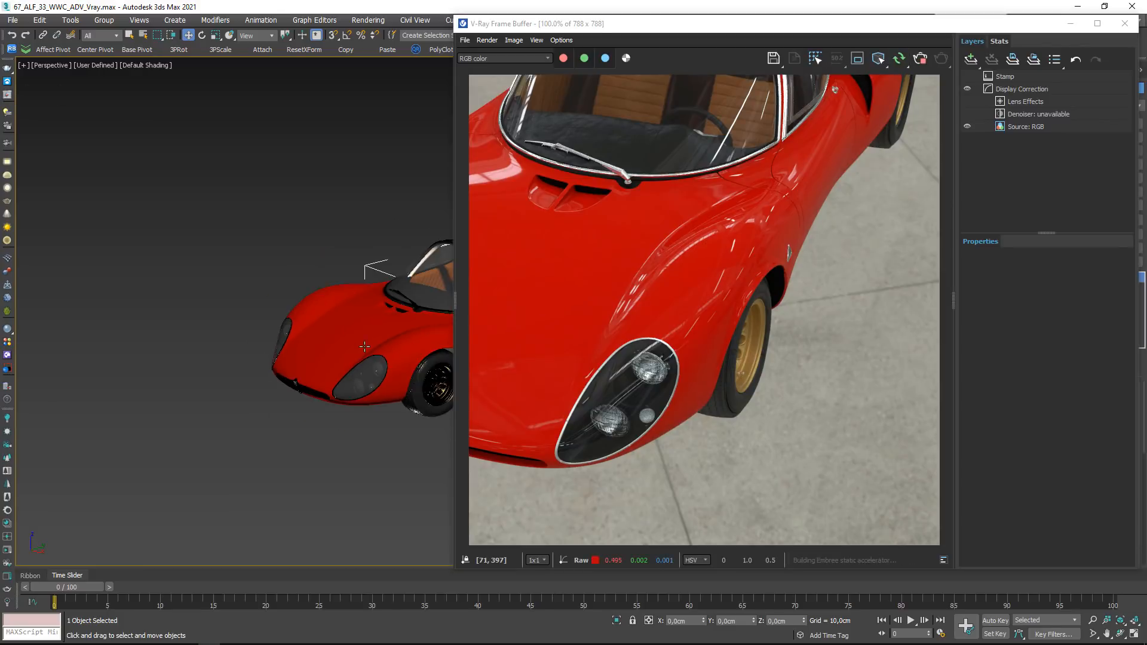
scroll(365, 347, up, 4)
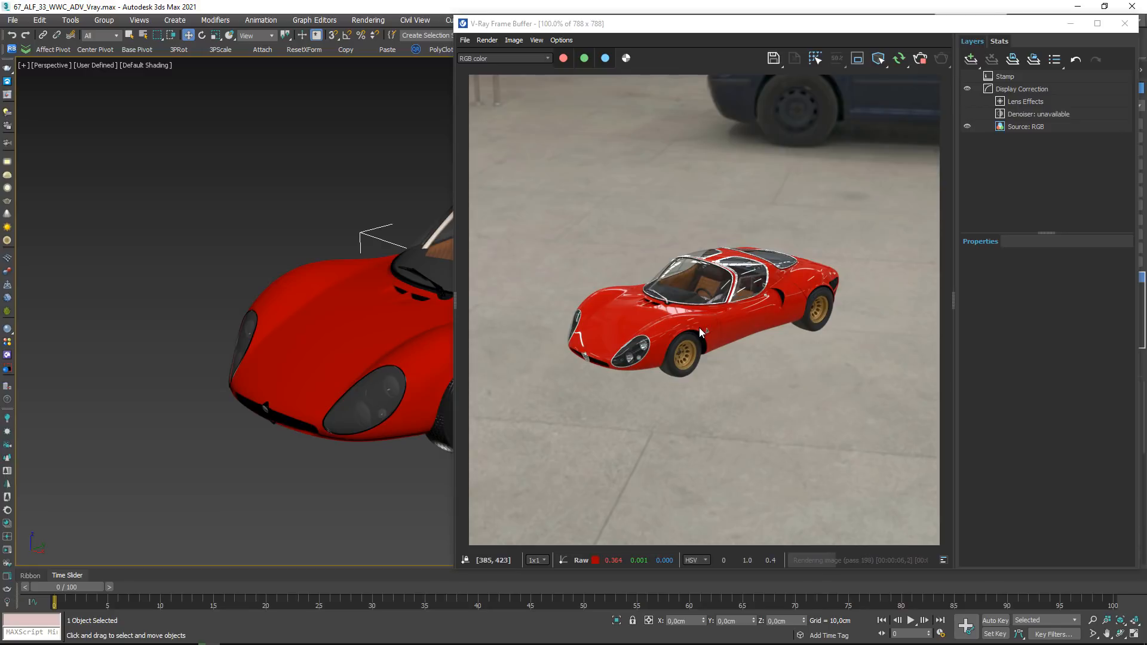
Load the Default_TM.vfbl layer preset, review its Exposure and Lookup Table layers, and compare the render without and with the Lookup Table
click(1057, 66)
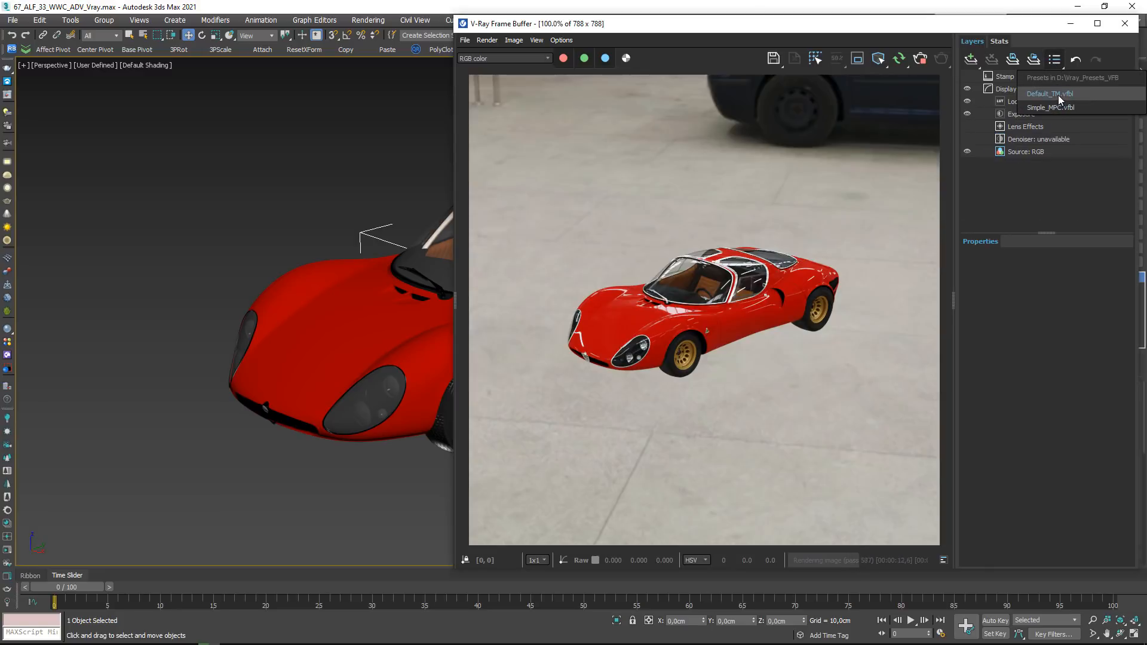
click(1052, 93)
click(1024, 127)
click(1024, 114)
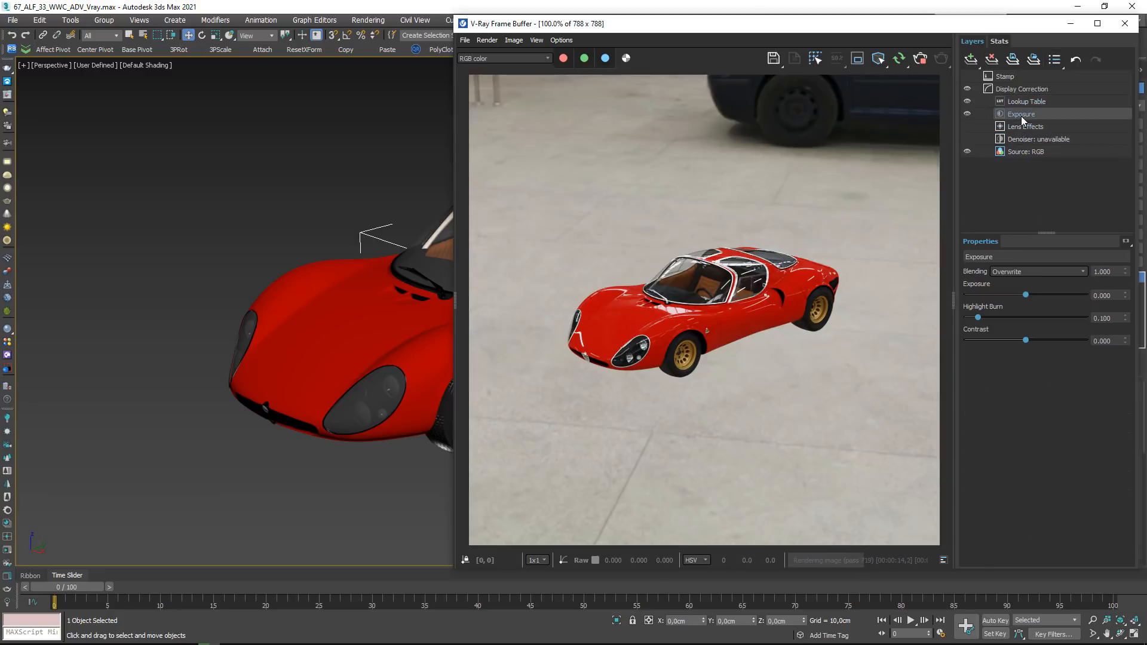
click(1028, 102)
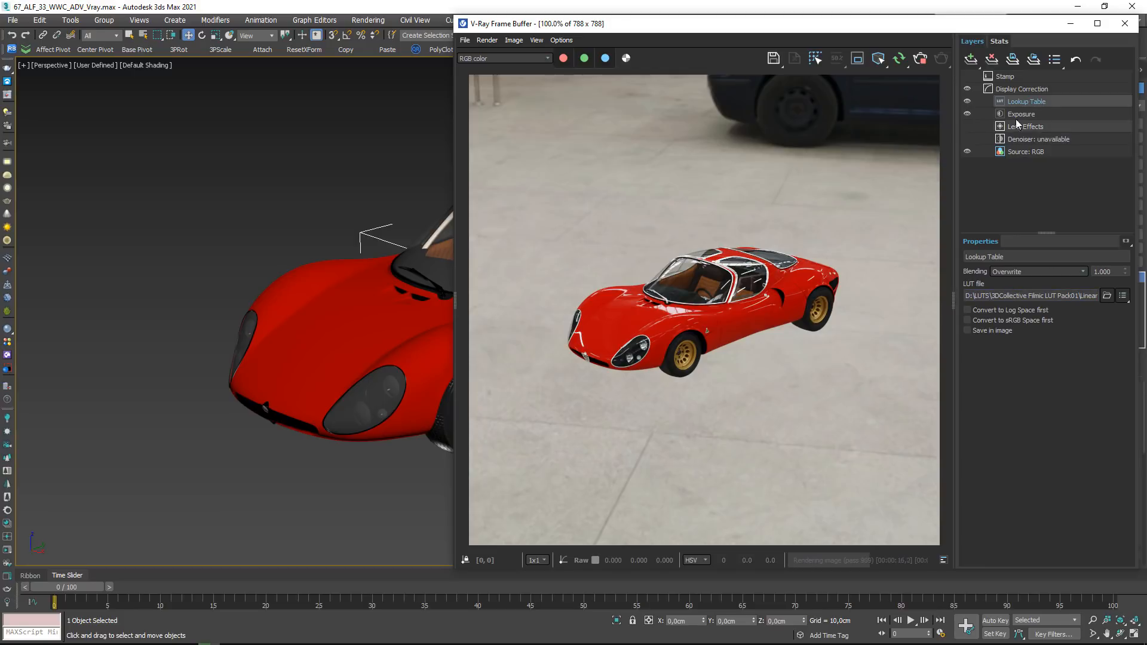
click(968, 103)
click(969, 103)
Hide the frame buffer's layers and properties area and place the frame buffer beside the viewport, with the car framed closer
mouse_move(415, 351)
alt+middle_down()
mouse_move(354, 362)
mouse_move(424, 352)
alt+middle_up()
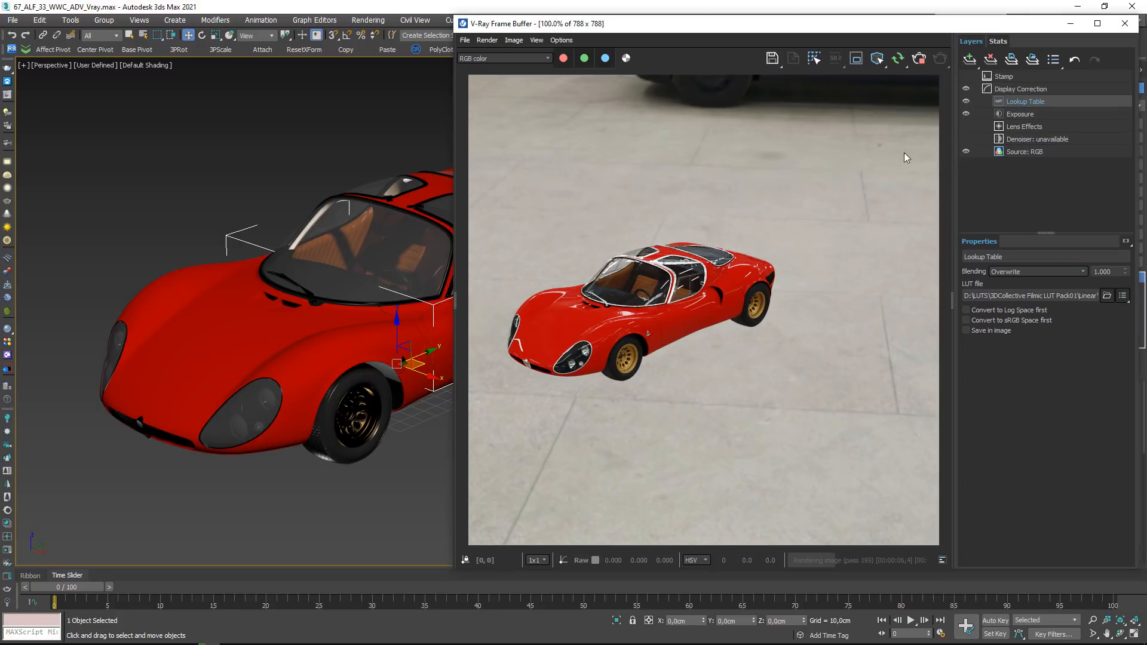
click(951, 299)
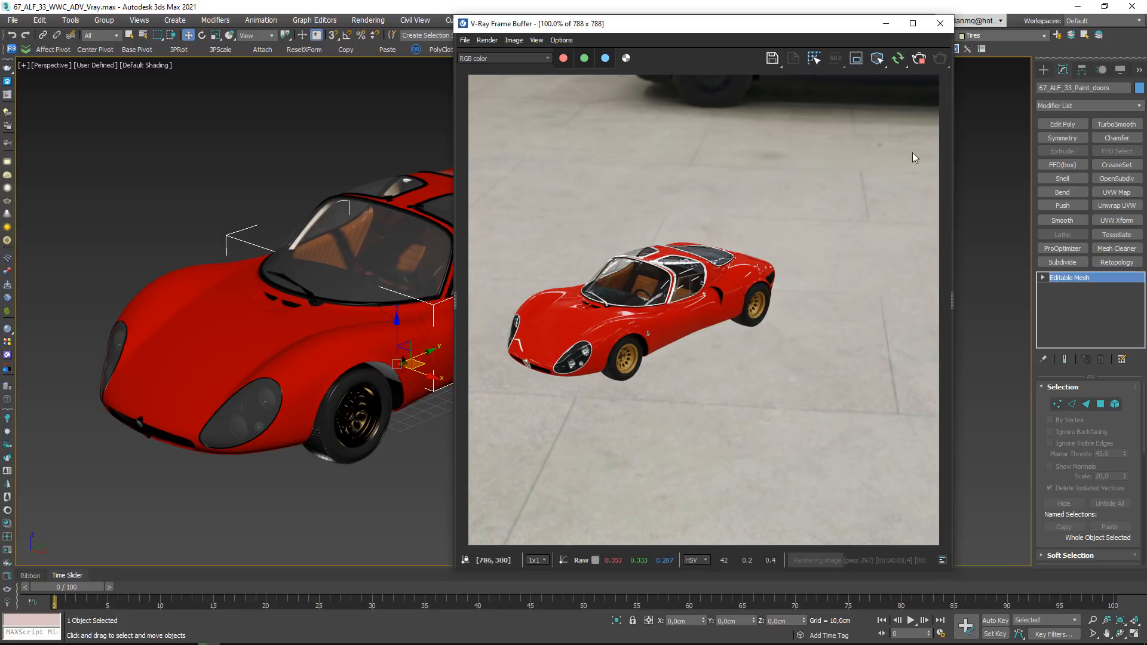
drag(825, 28, 1004, 28)
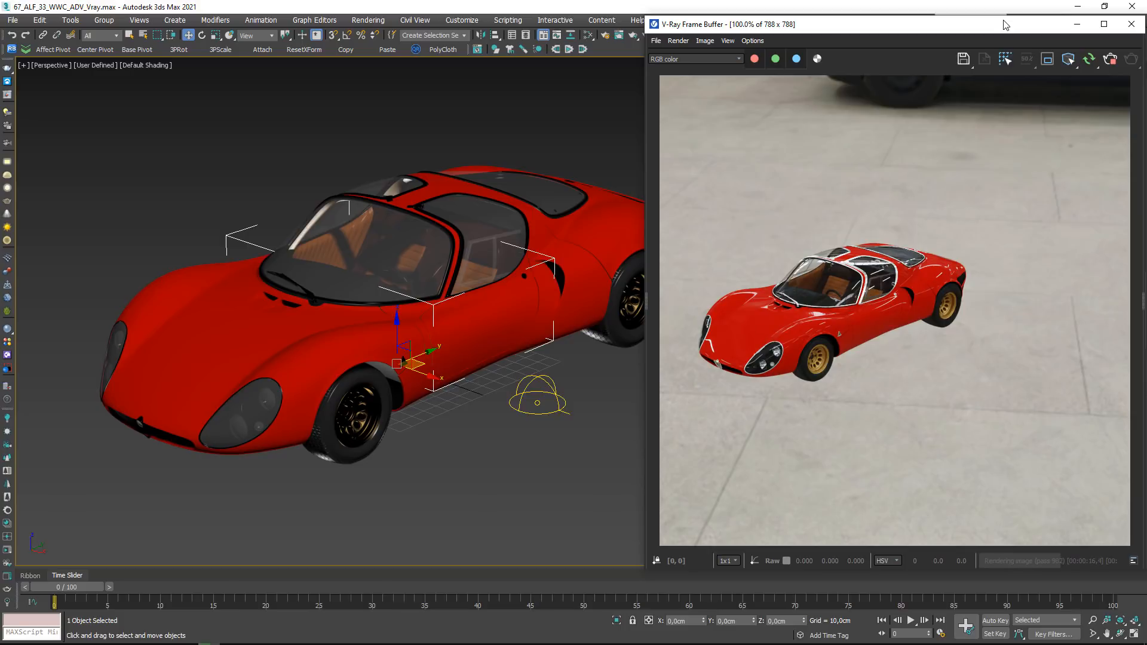
alt+middle_drag(497, 335, 528, 325)
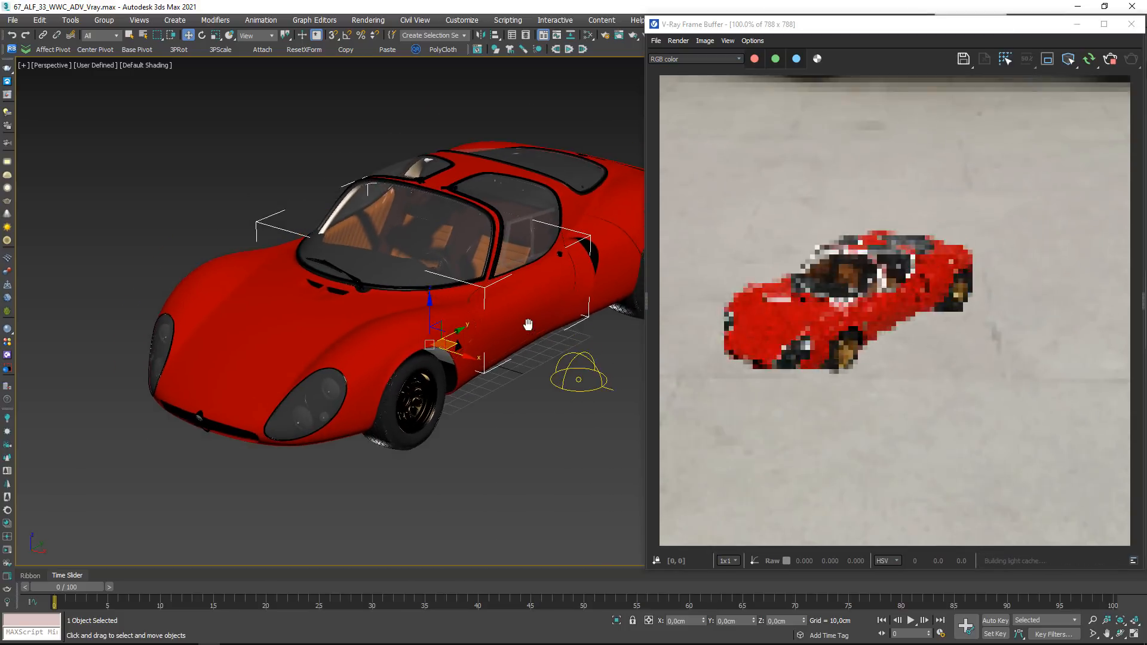
scroll(370, 341, up, 6)
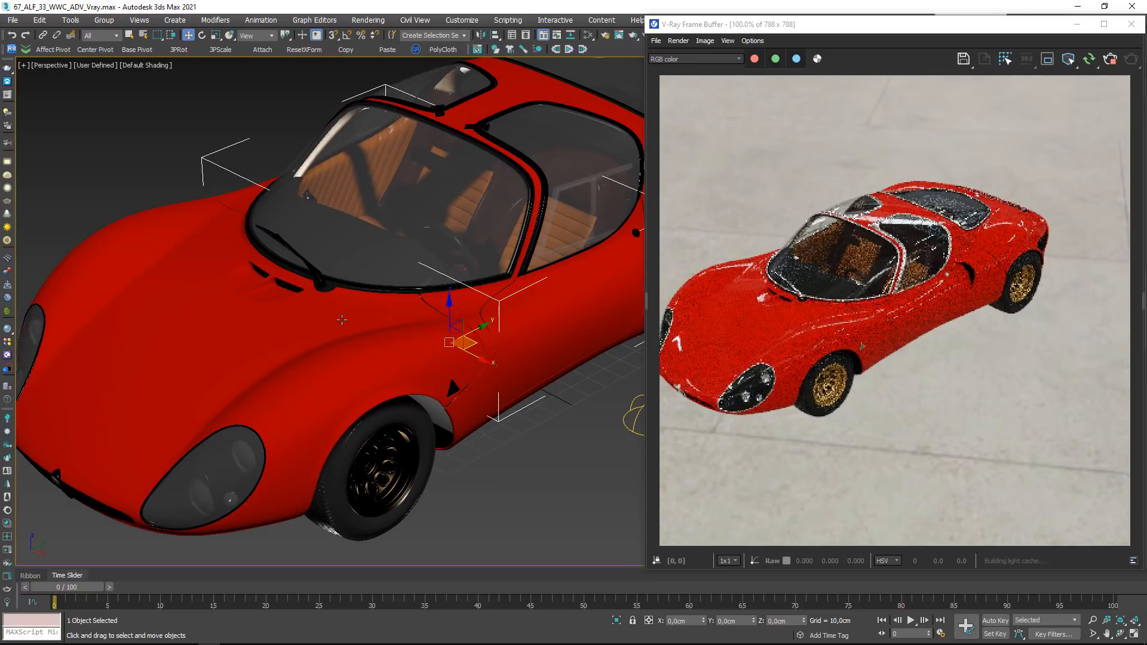
Bring up the Slate Material Editor and sample the car body's vray_Carpaint material into the node graph
key(m)
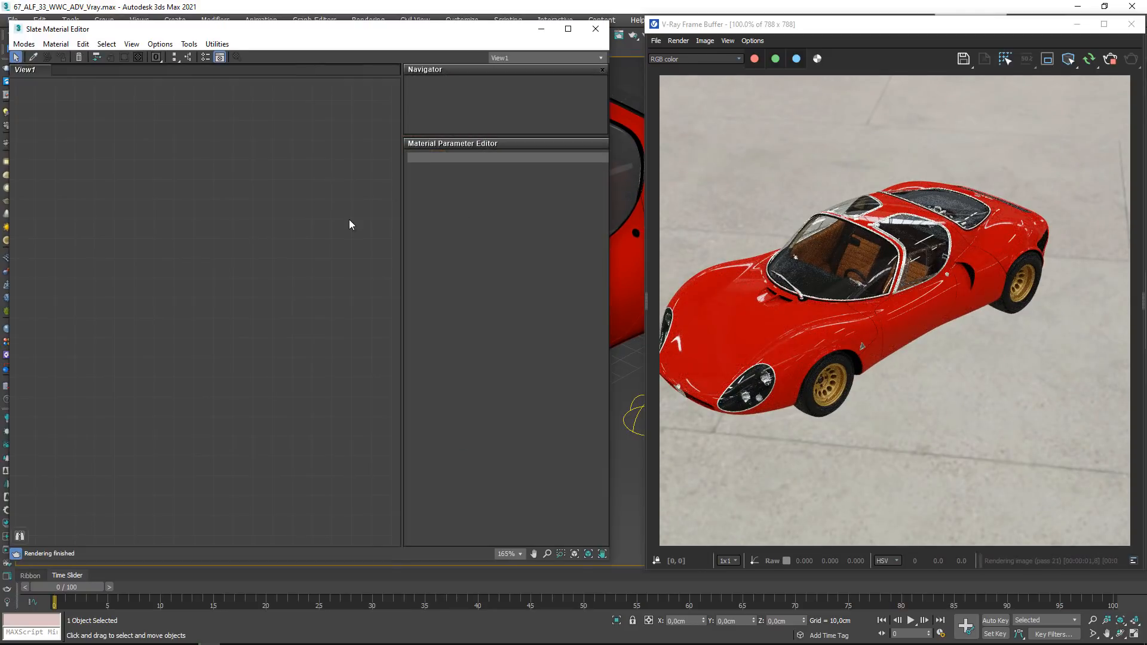
middle_drag(203, 258, 233, 262)
click(34, 58)
drag(229, 27, 290, 337)
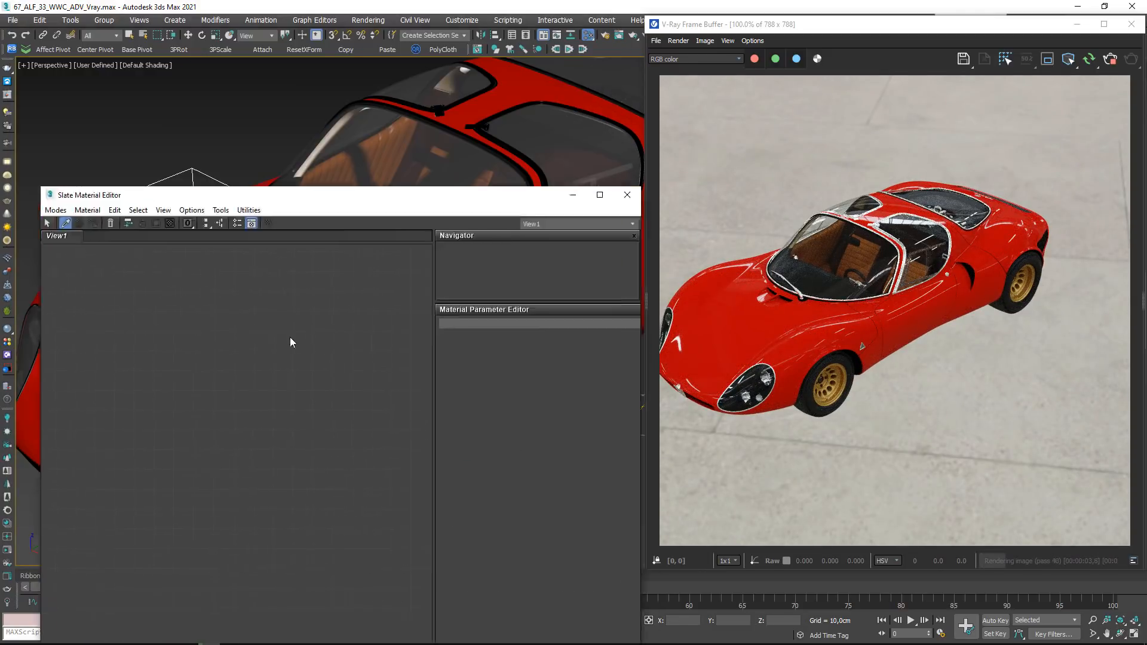
click(251, 310)
drag(456, 358, 413, 83)
Reposition the vray_Carpaint blend node beside its base and coat material nodes
scroll(312, 263, down, 1)
middle_drag(310, 263, 356, 289)
scroll(346, 288, down, 5)
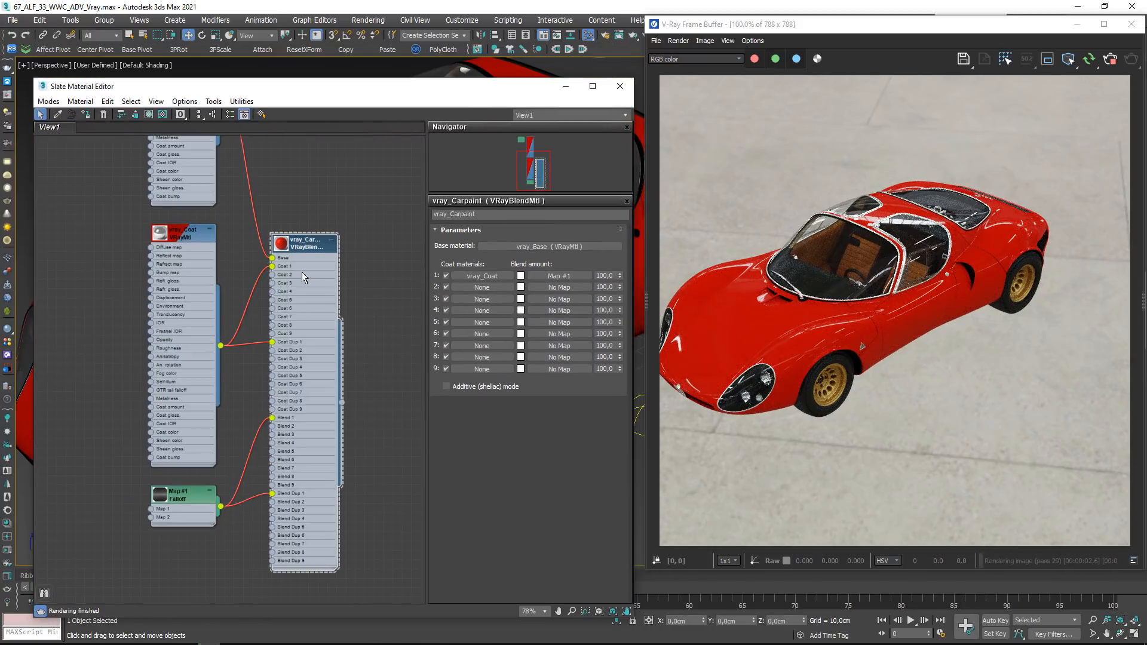
scroll(303, 271, down, 5)
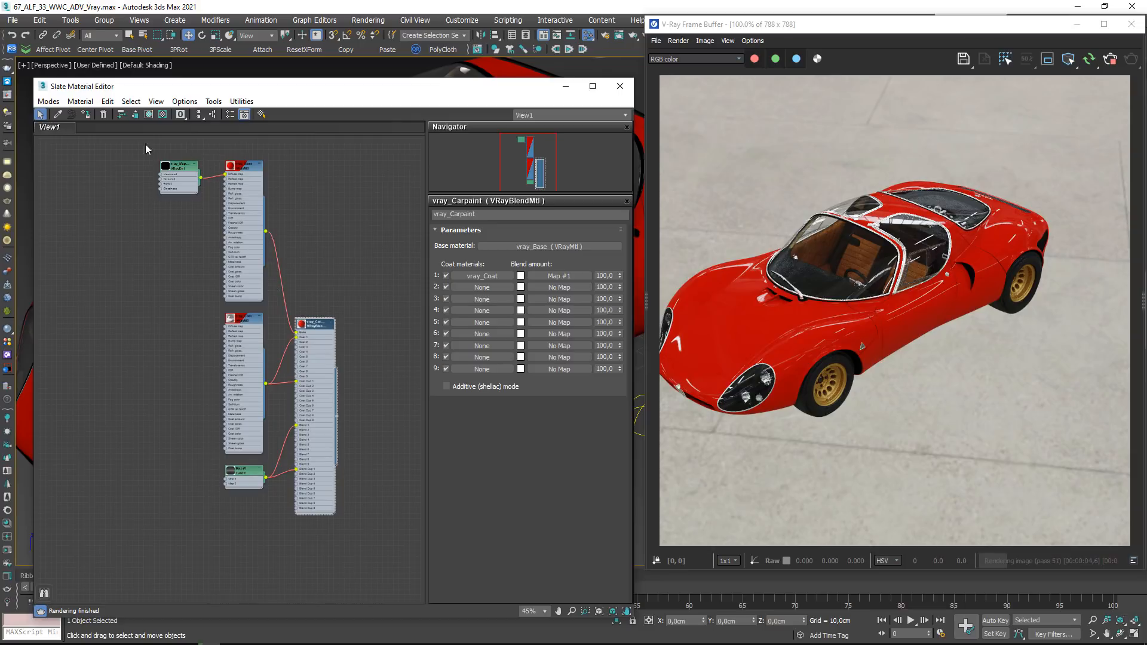
drag(307, 346, 326, 285)
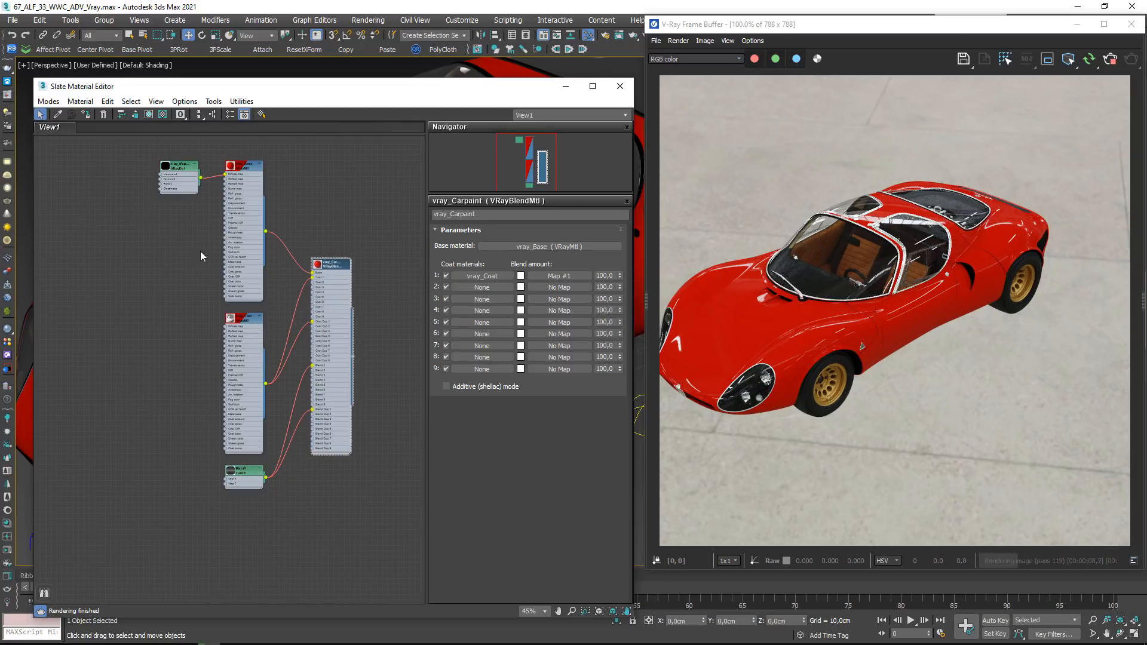
Examine how the vray_Base and vray_Coat materials and the Falloff map connect to the vray_Carpaint blend material
middle_drag(201, 243, 206, 295)
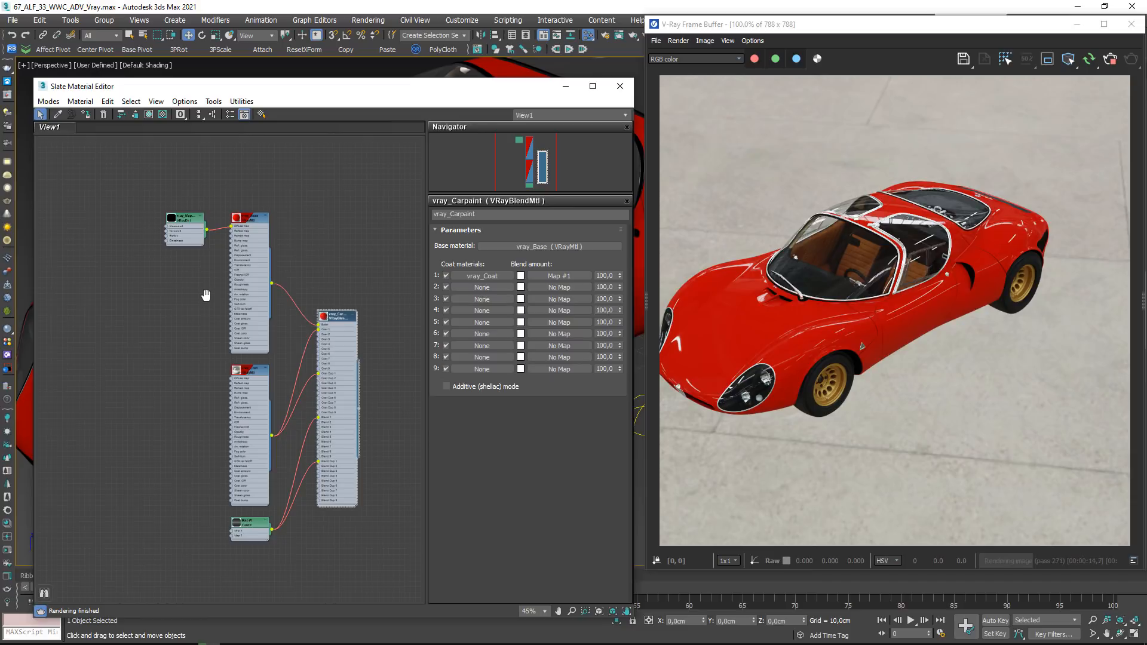
scroll(257, 359, up, 2)
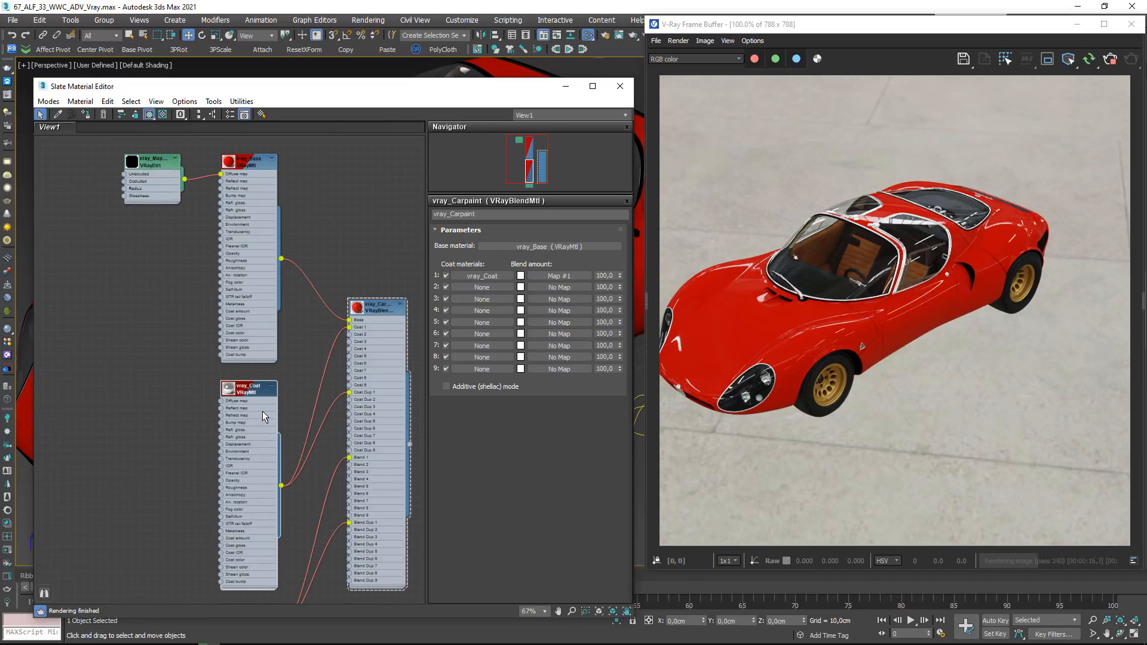
scroll(215, 409, up, 2)
middle_drag(229, 447, 231, 393)
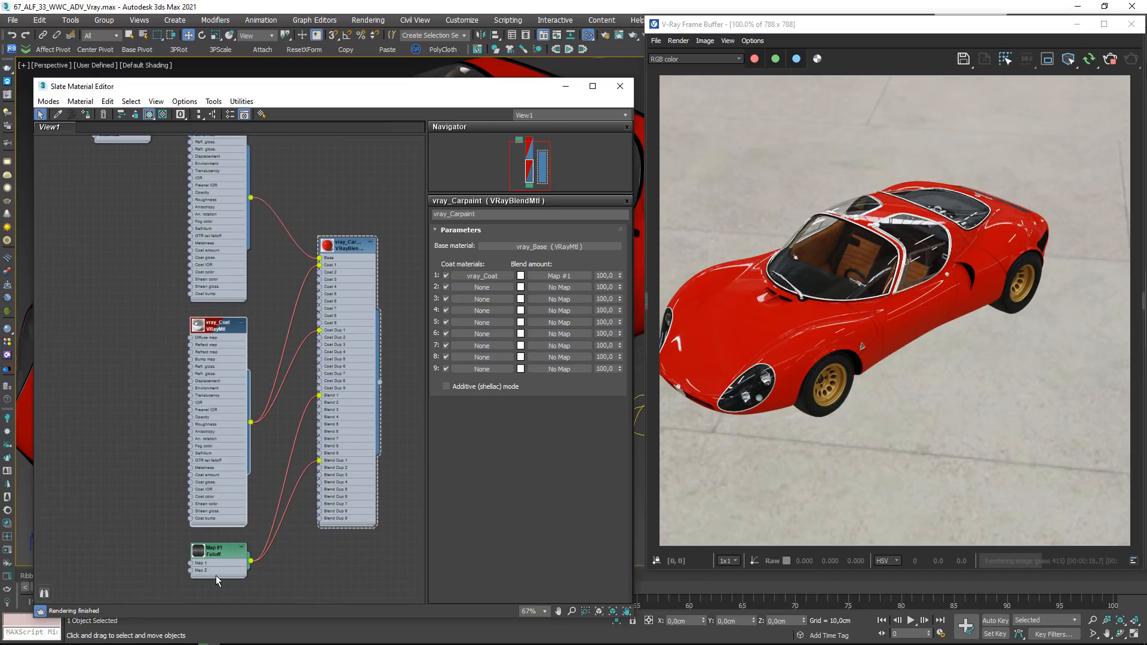
middle_drag(225, 292, 241, 391)
scroll(237, 390, down, 2)
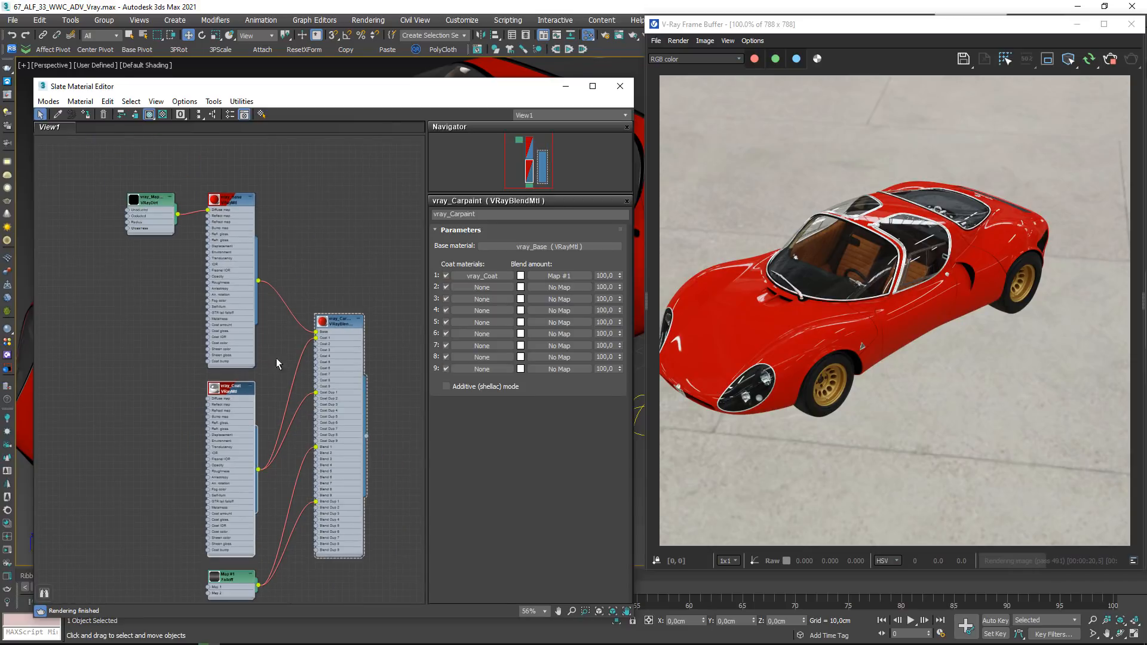
middle_drag(276, 357, 224, 354)
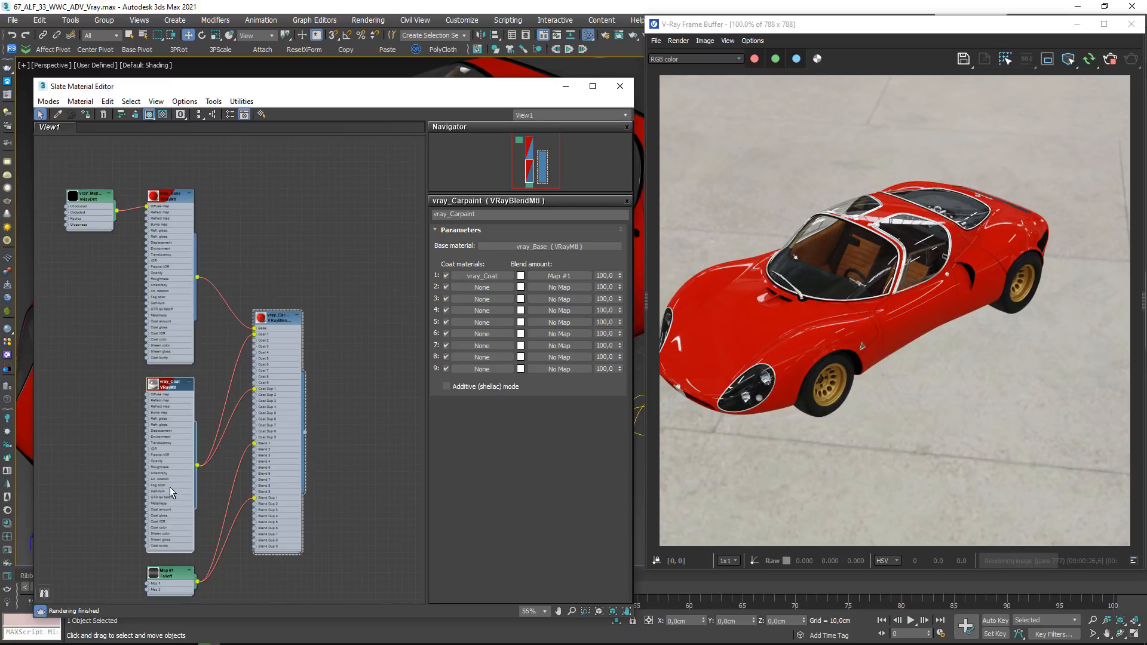
Select all scene objects that use the vray_Carpaint material
click(279, 318)
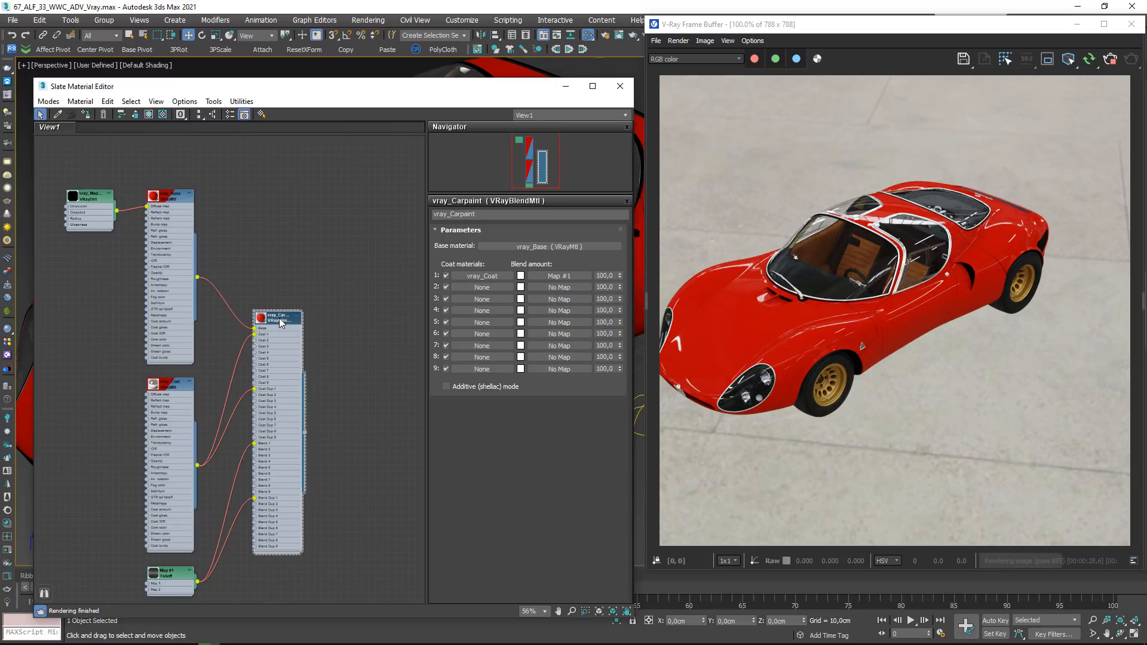
click(261, 114)
click(630, 333)
Add a new VRayMtl in an empty area of the node graph and display its parameters
middle_drag(346, 368, 190, 311)
right_click(190, 261)
mouse_move(239, 268)
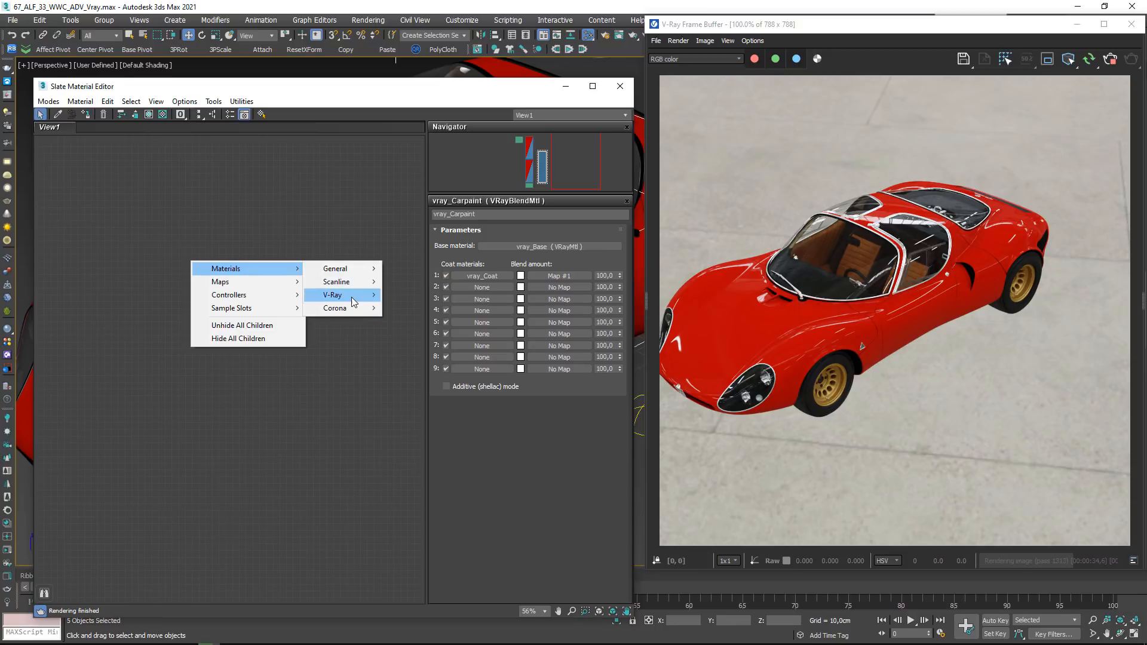
mouse_move(344, 294)
click(412, 449)
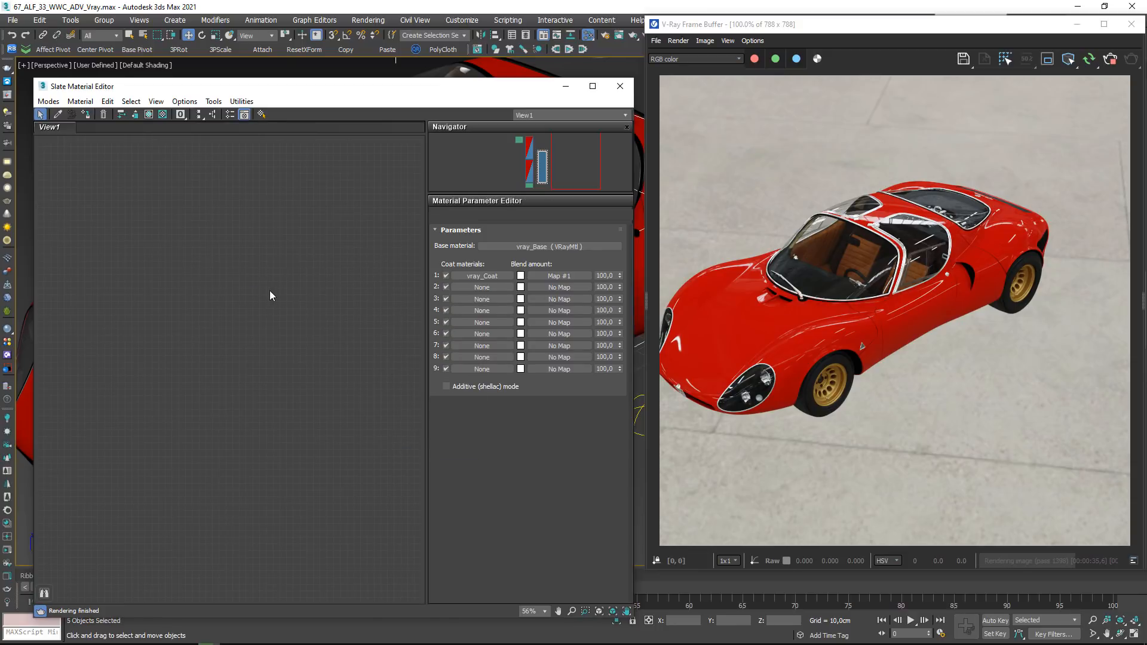
click(185, 263)
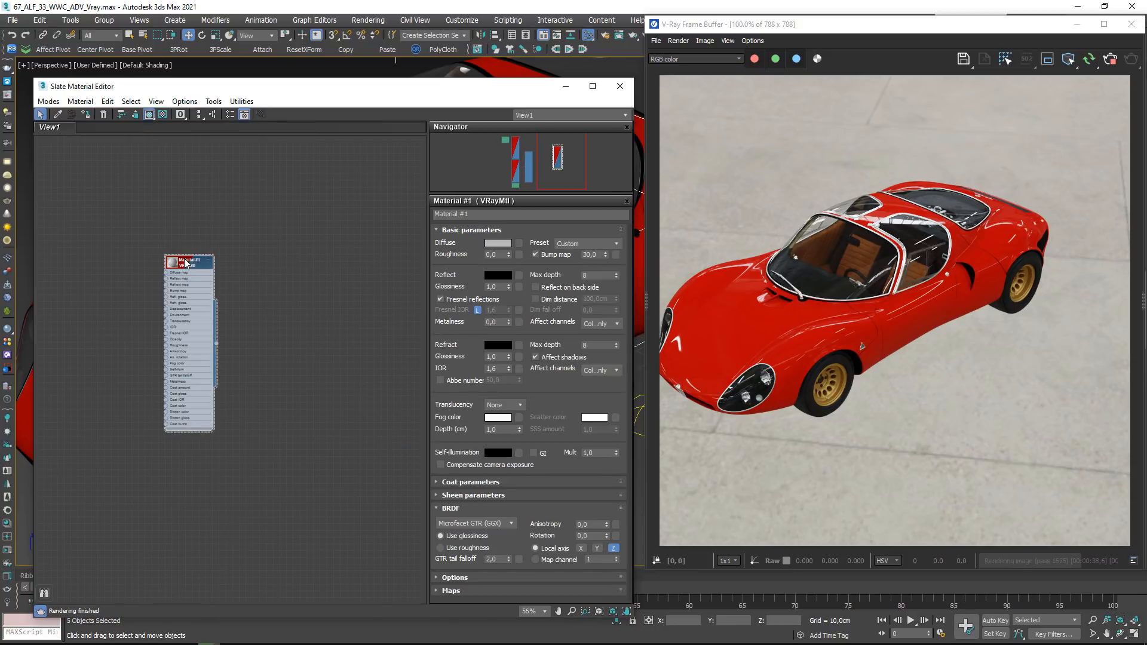
Assign the new VRayMtl to the selected car body objects and reposition its node in the graph
click(86, 115)
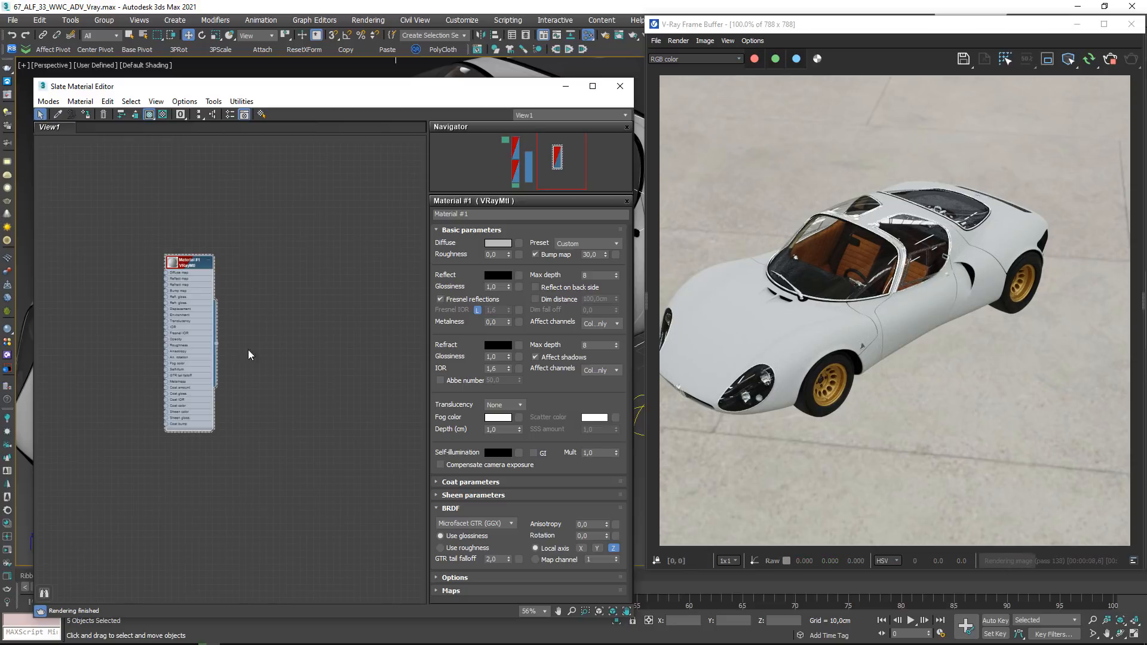
drag(180, 262, 330, 235)
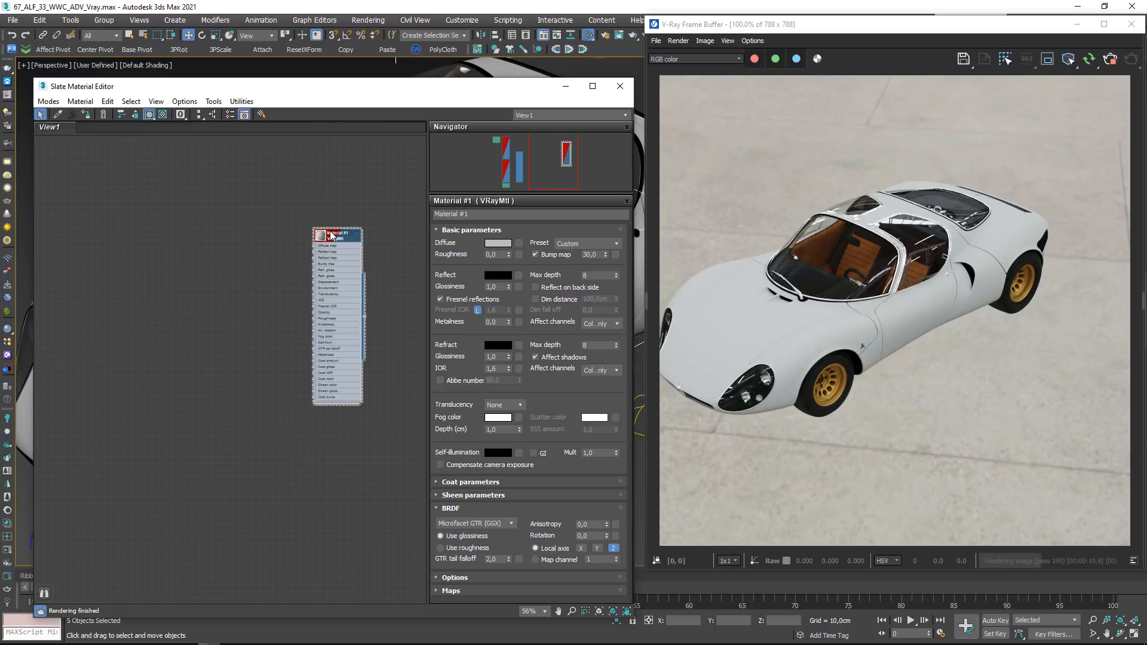
scroll(294, 323, up, 3)
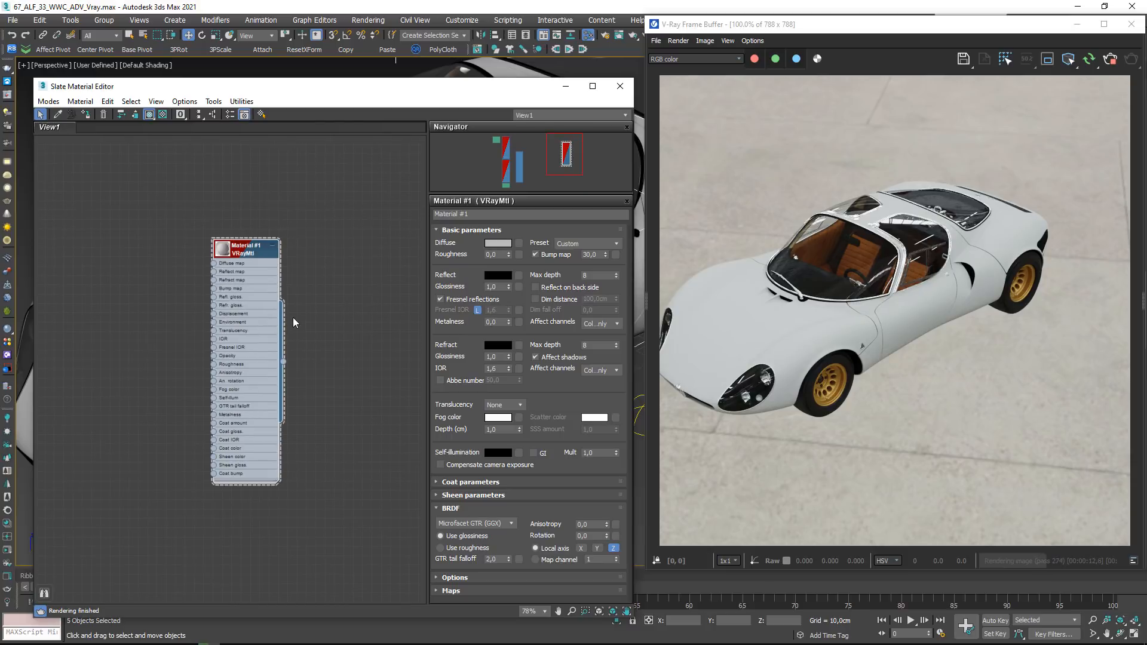
middle_drag(251, 261, 157, 292)
scroll(157, 292, up, 1)
drag(155, 291, 292, 236)
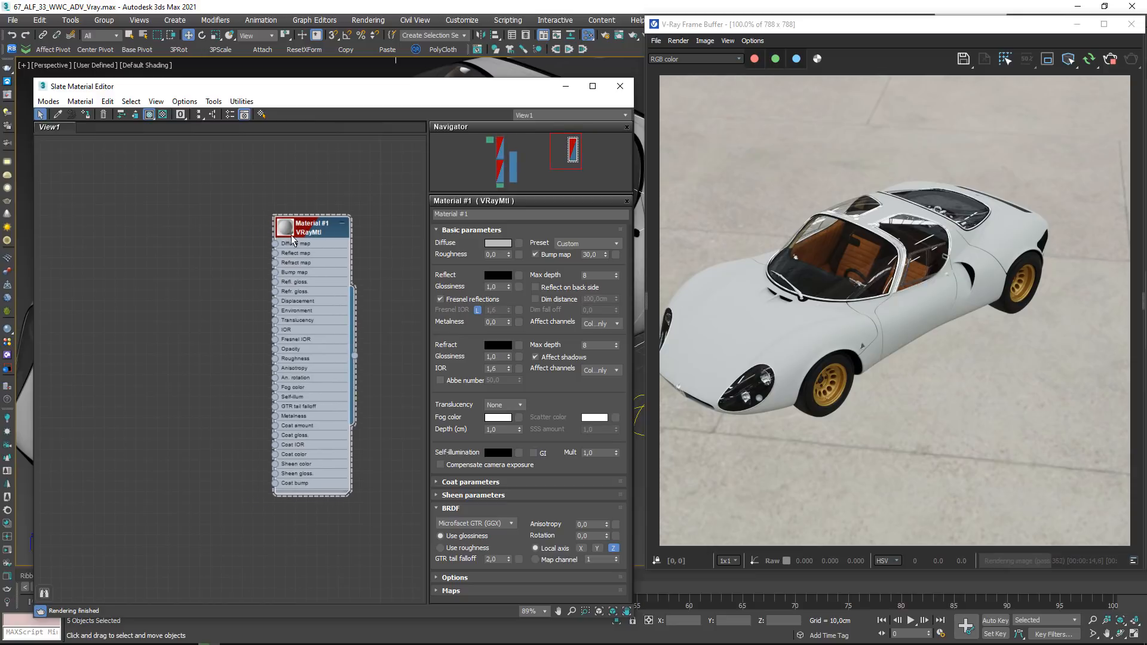
scroll(168, 265, up, 1)
Add a Falloff map beside Material #1 and connect it to the material's Diffuse map input
right_click(165, 263)
mouse_move(231, 283)
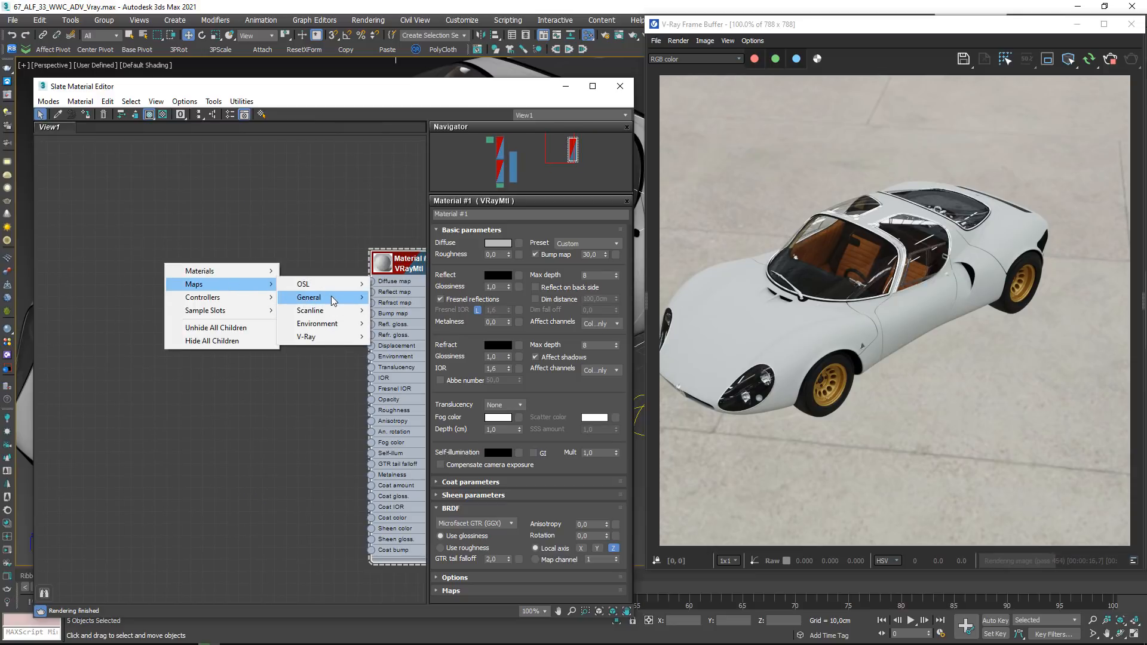
mouse_move(333, 301)
click(397, 328)
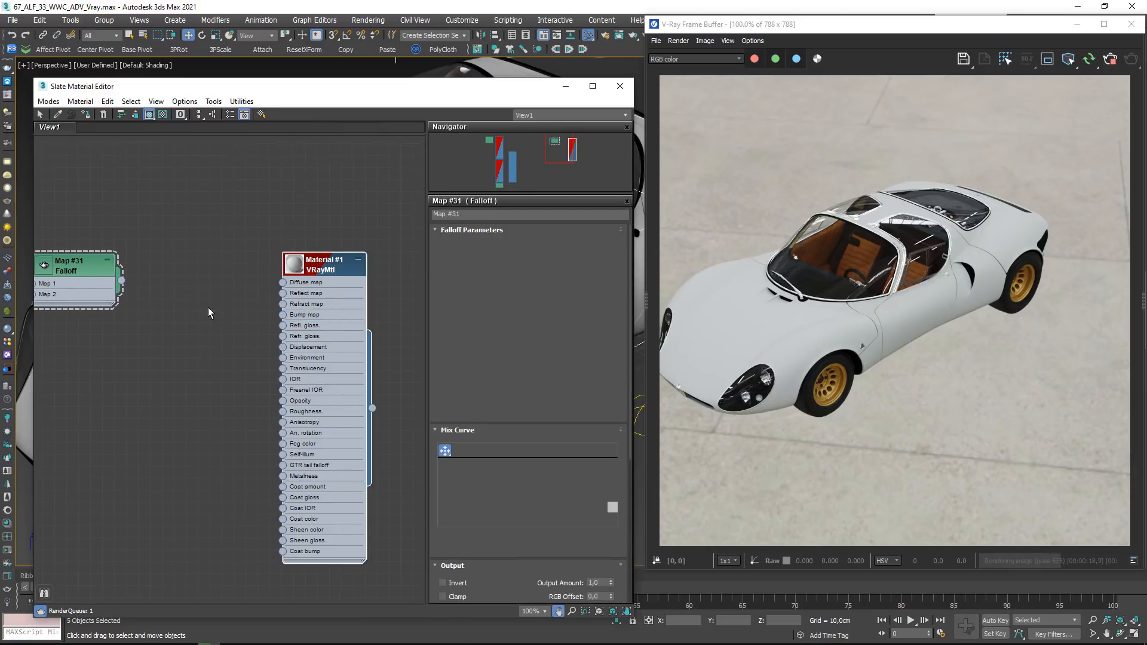
scroll(208, 313, up, 1)
drag(72, 269, 299, 286)
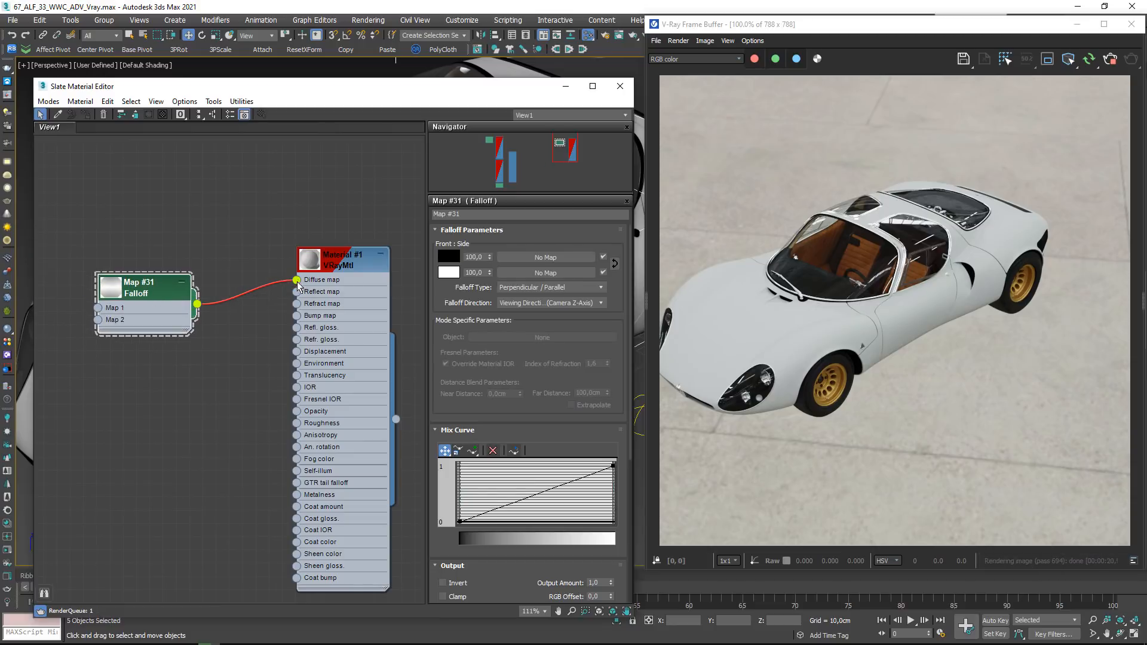
drag(152, 291, 152, 238)
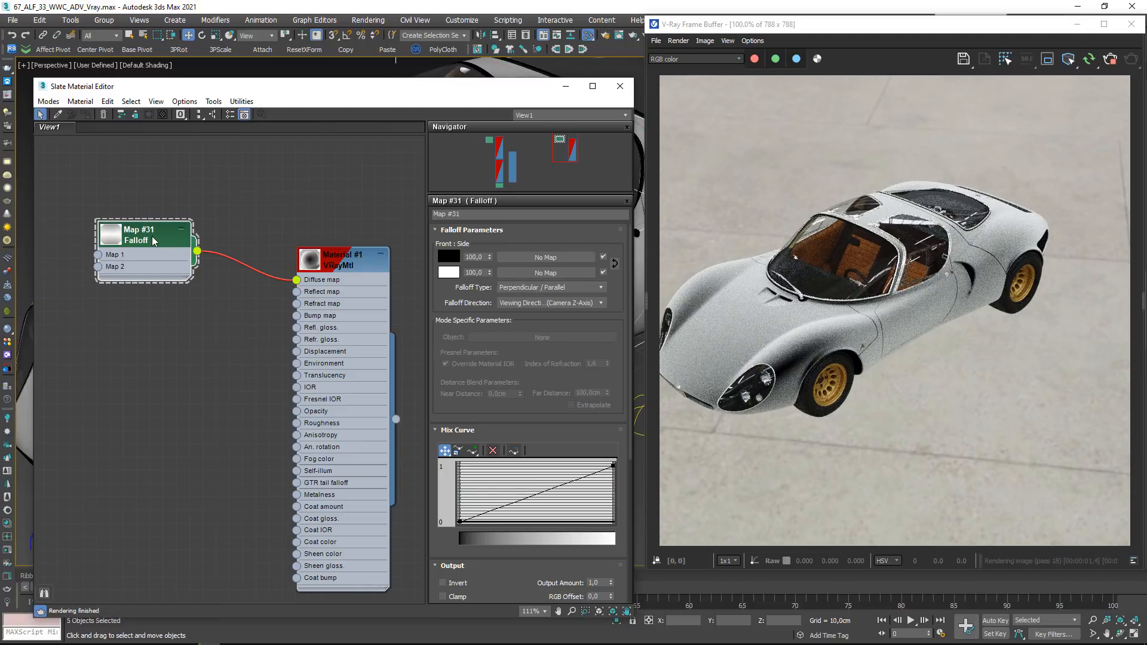
Set the Falloff map's front colour to a lighter grey and its side colour to a dark grey
click(449, 258)
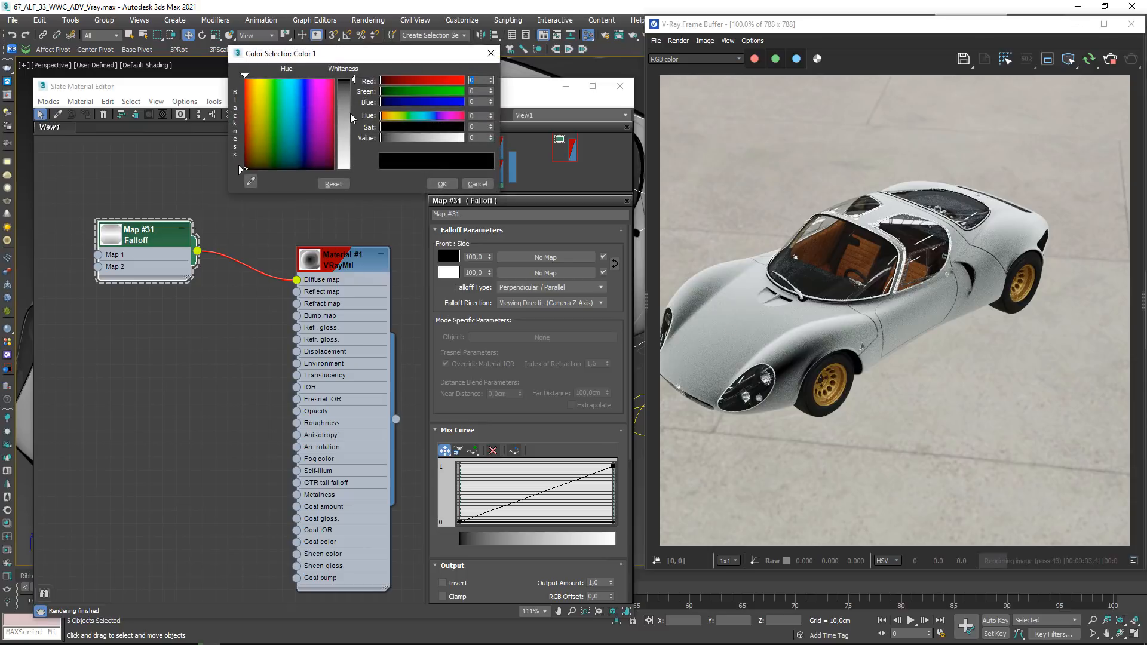
click(350, 114)
click(442, 184)
click(448, 274)
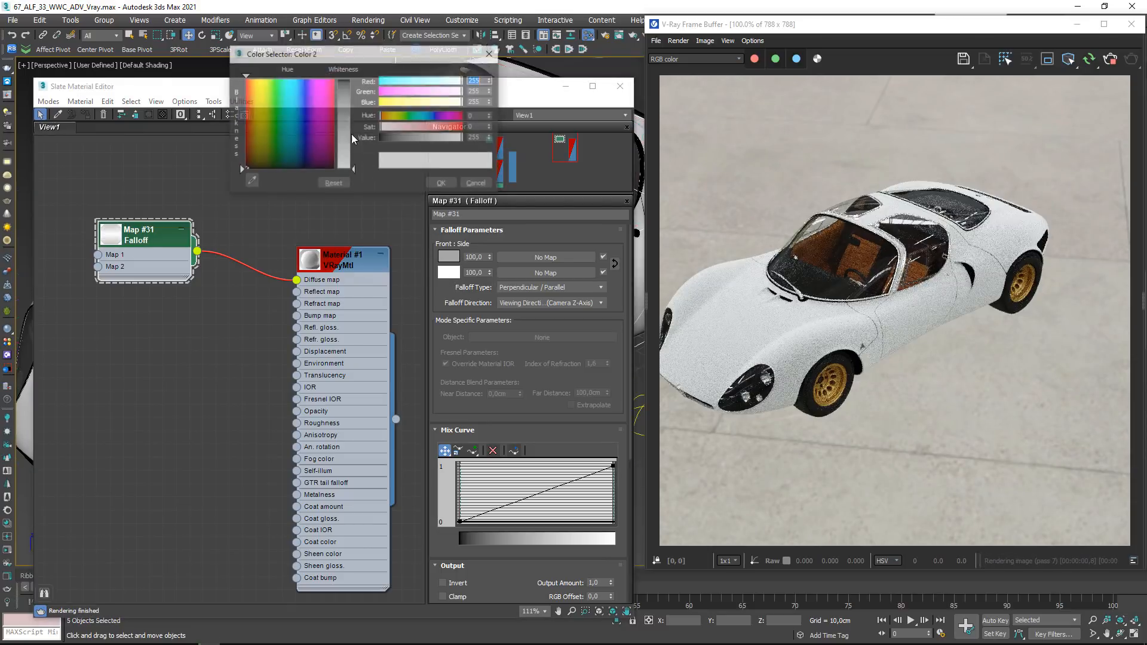
drag(346, 149, 365, 100)
click(450, 263)
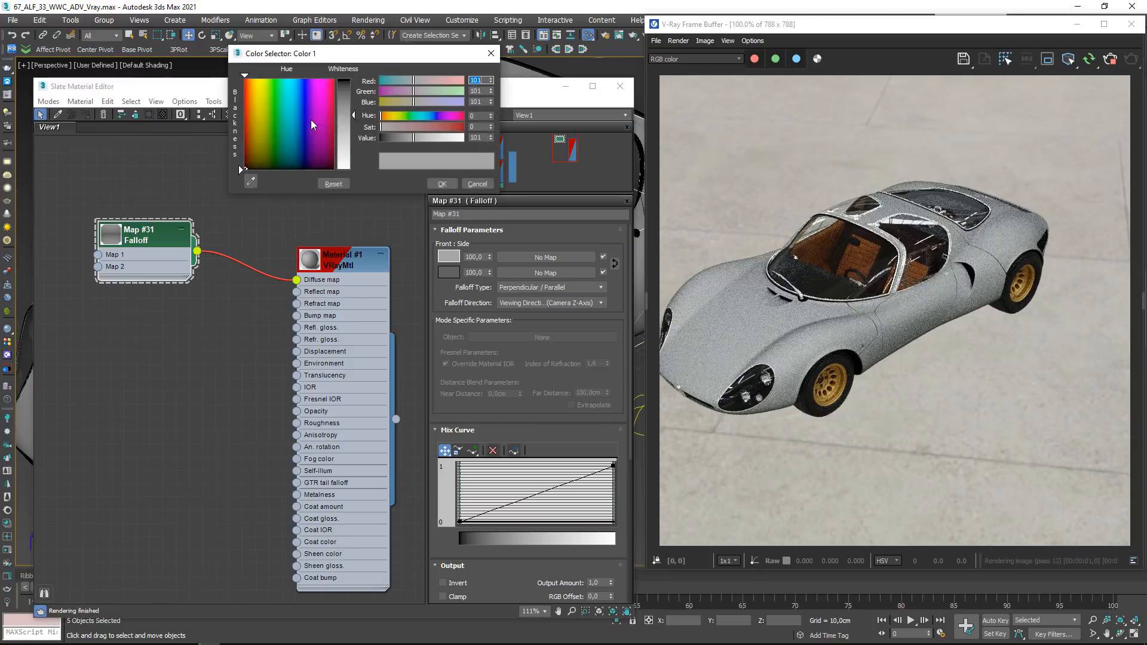
click(442, 185)
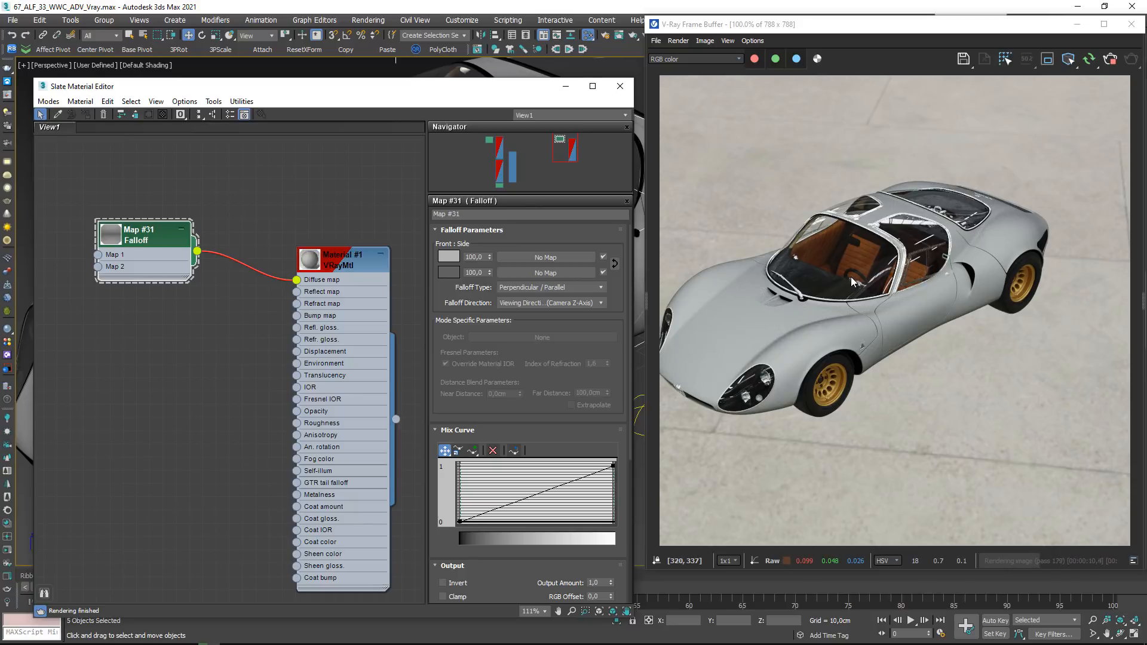
Add a midpoint to the Falloff mix curve, raise it slightly above the diagonal and make it Bezier-Smooth
click(472, 451)
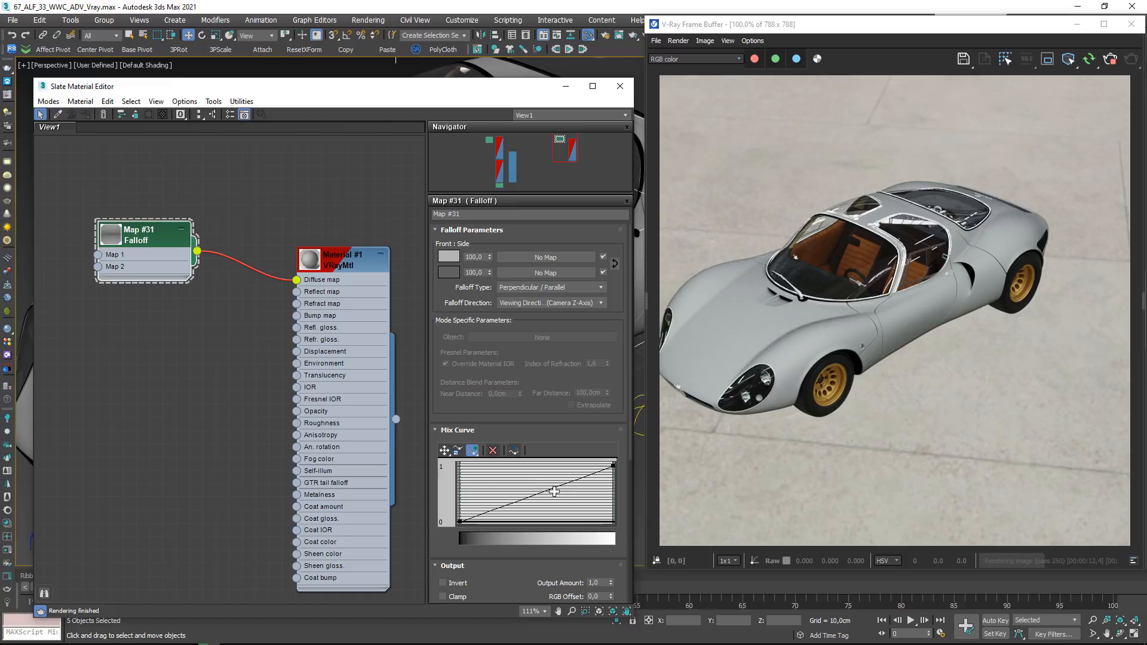
click(519, 502)
click(445, 451)
drag(519, 501, 559, 507)
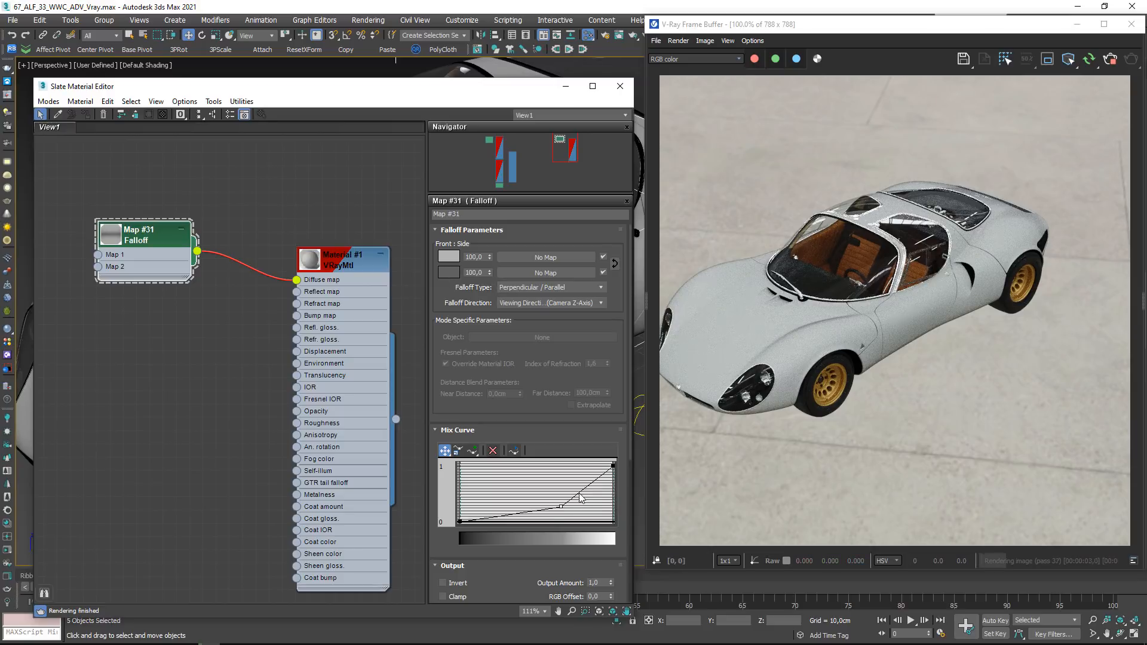
drag(558, 506, 530, 490)
right_click(529, 490)
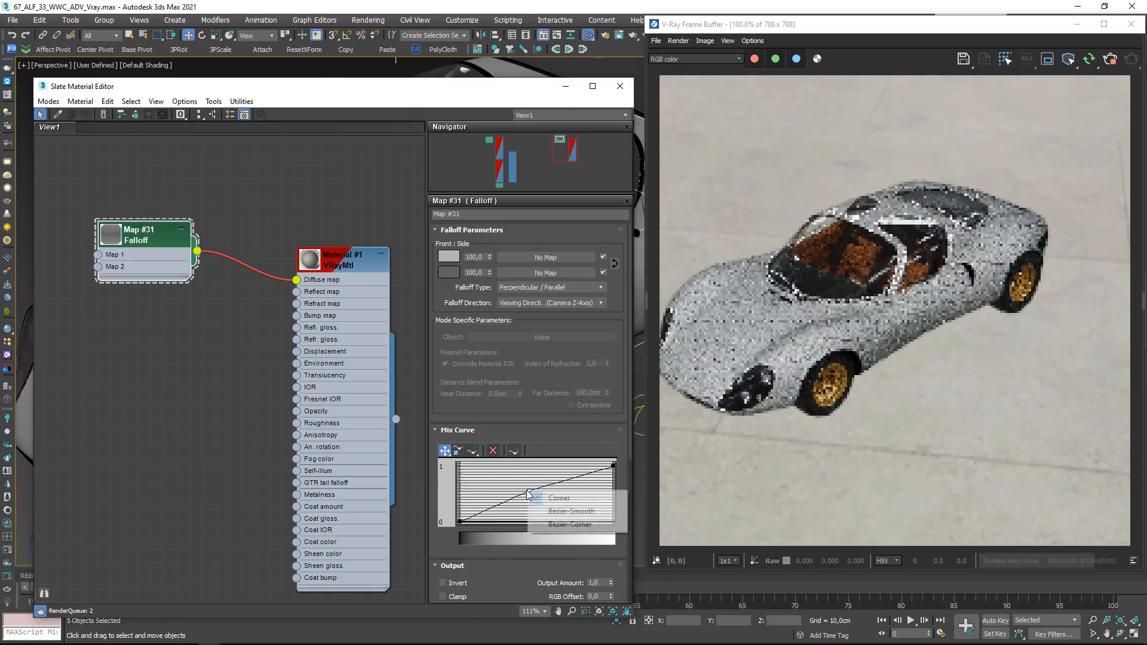
click(568, 511)
mouse_move(549, 492)
mouse_down()
mouse_move(555, 481)
mouse_move(528, 489)
mouse_up()
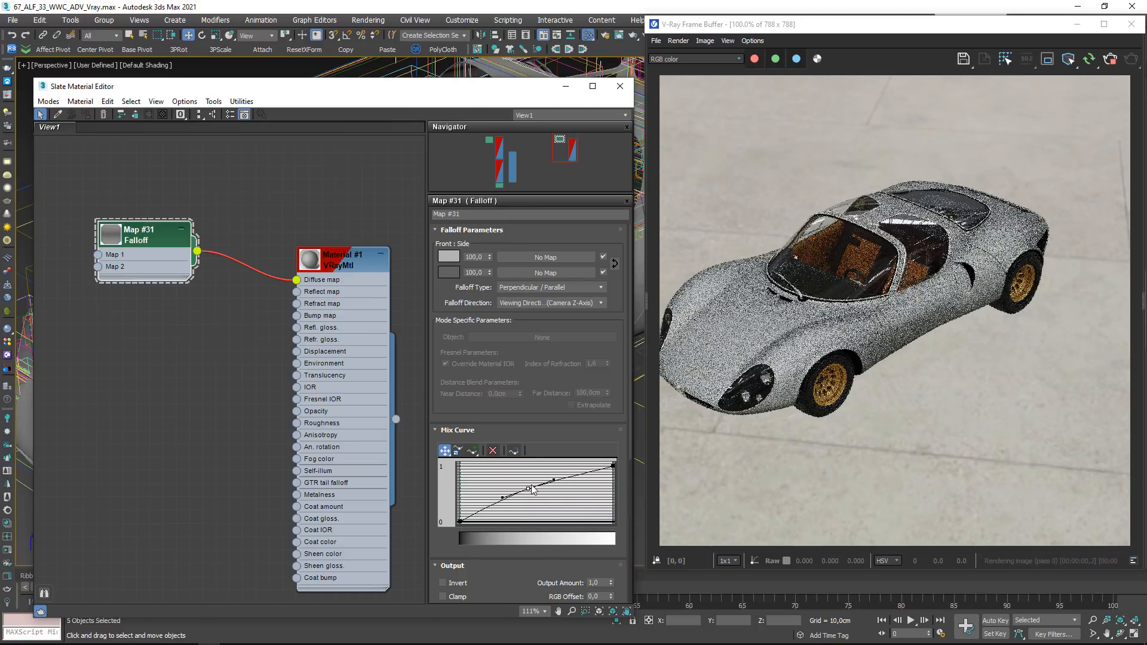
Refine the Falloff greys with a front colour value of 126 and a slightly lighter side colour
click(449, 257)
drag(409, 137, 421, 135)
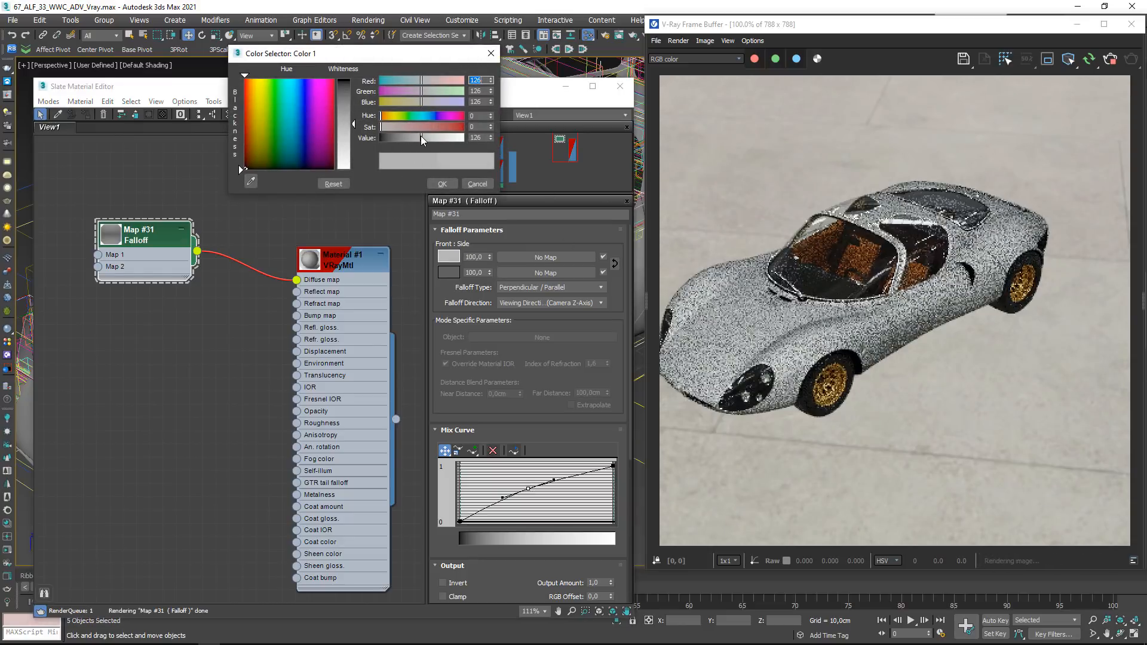
click(442, 184)
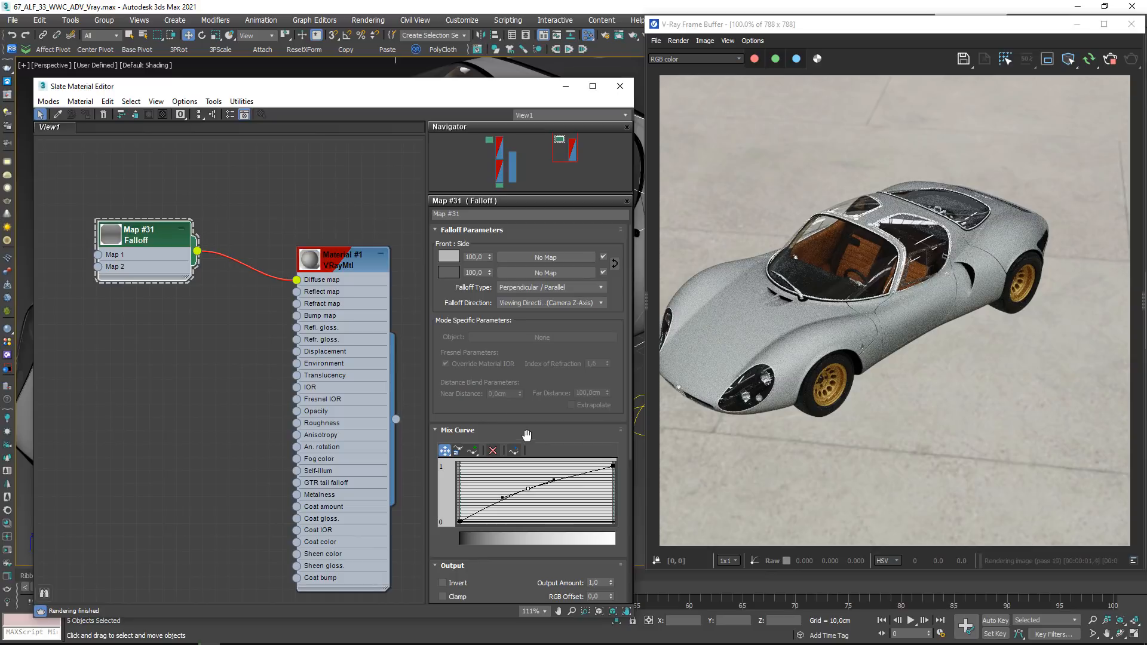
click(448, 272)
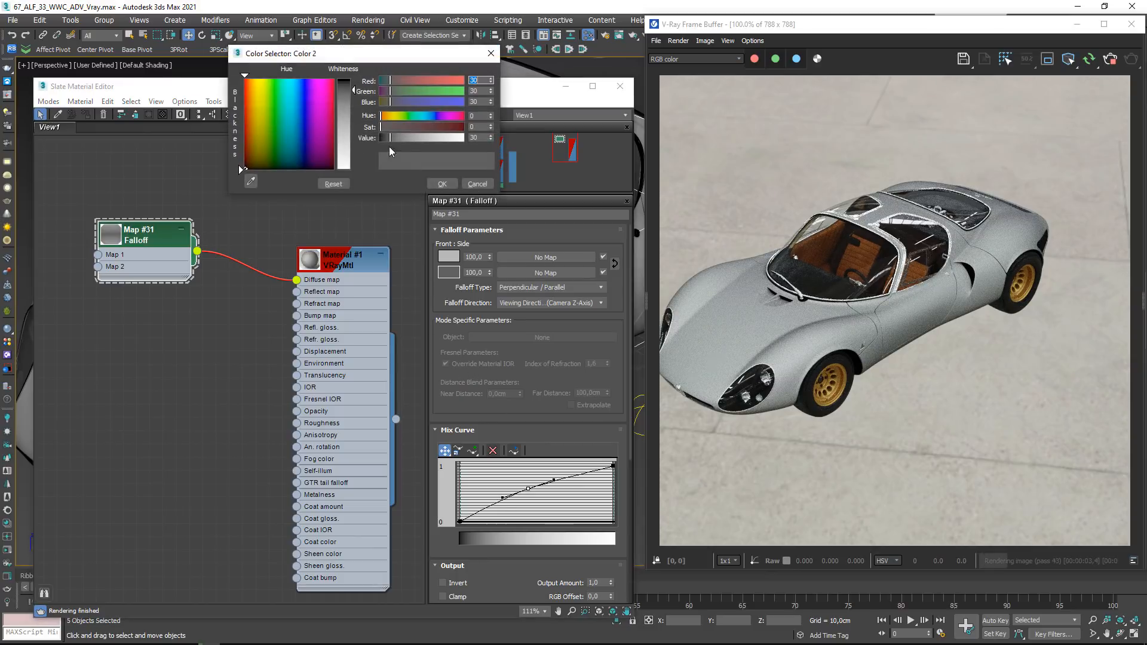
click(442, 184)
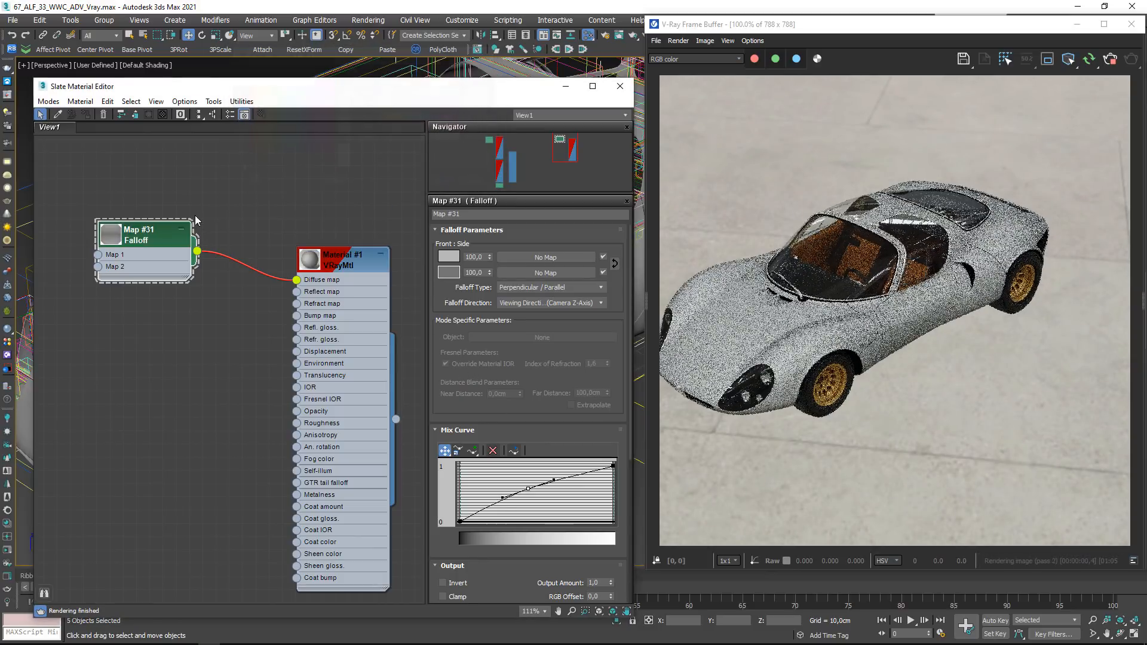
drag(161, 236, 188, 240)
Set the metalness of Material #1 to 1,0
click(339, 263)
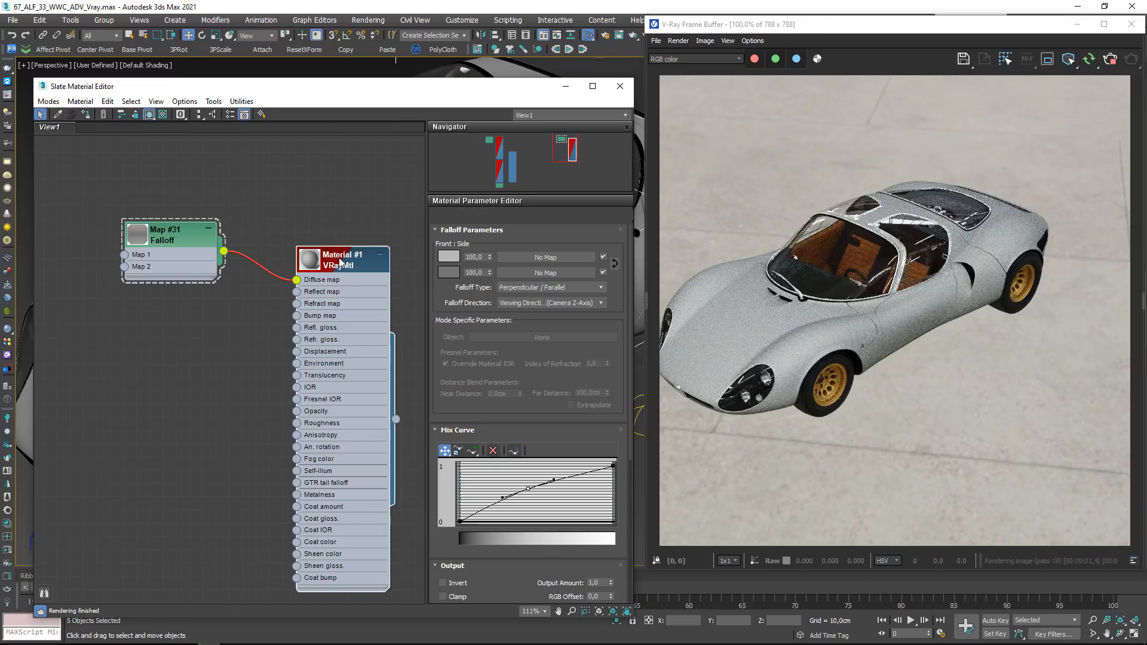
click(340, 261)
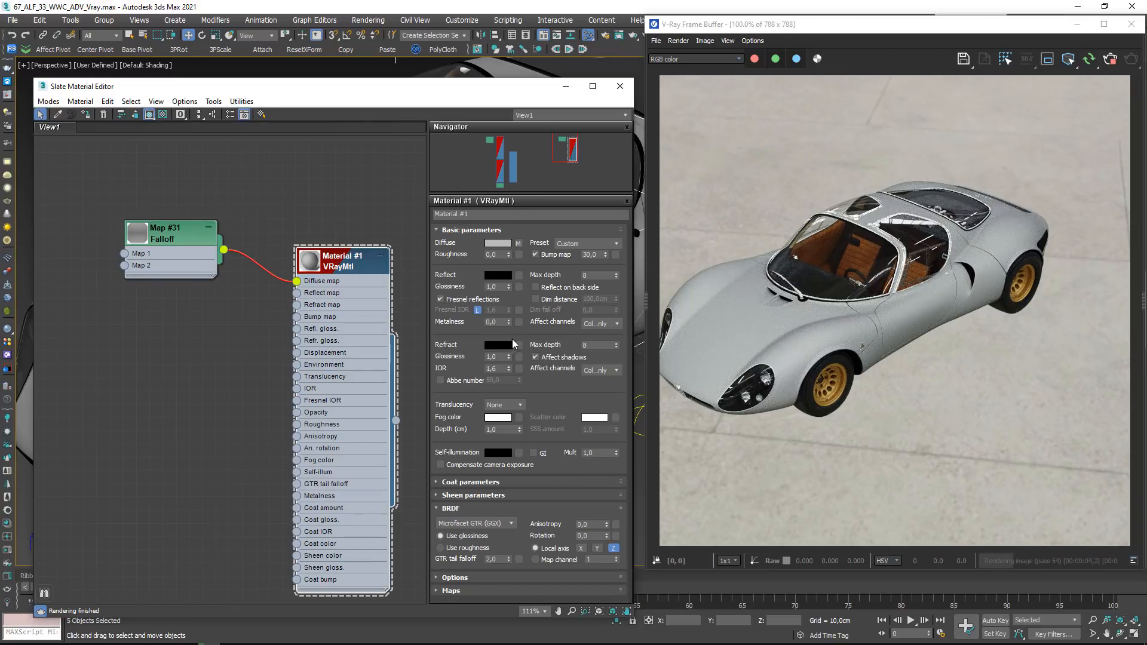
double_click(495, 322)
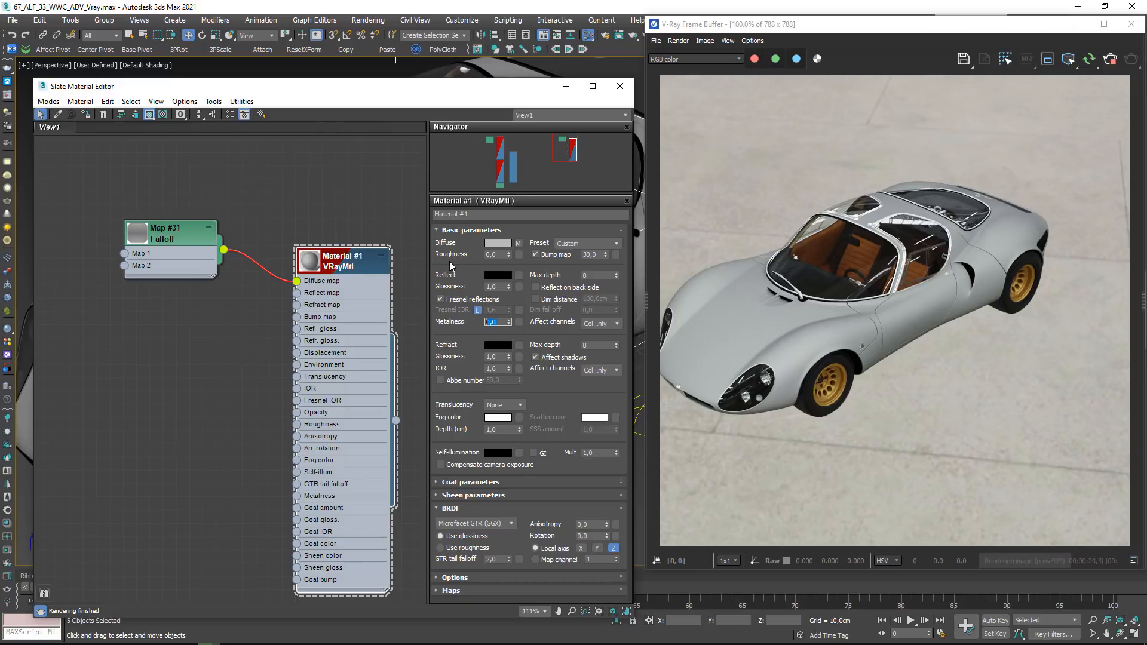
text(1)
key(Return)
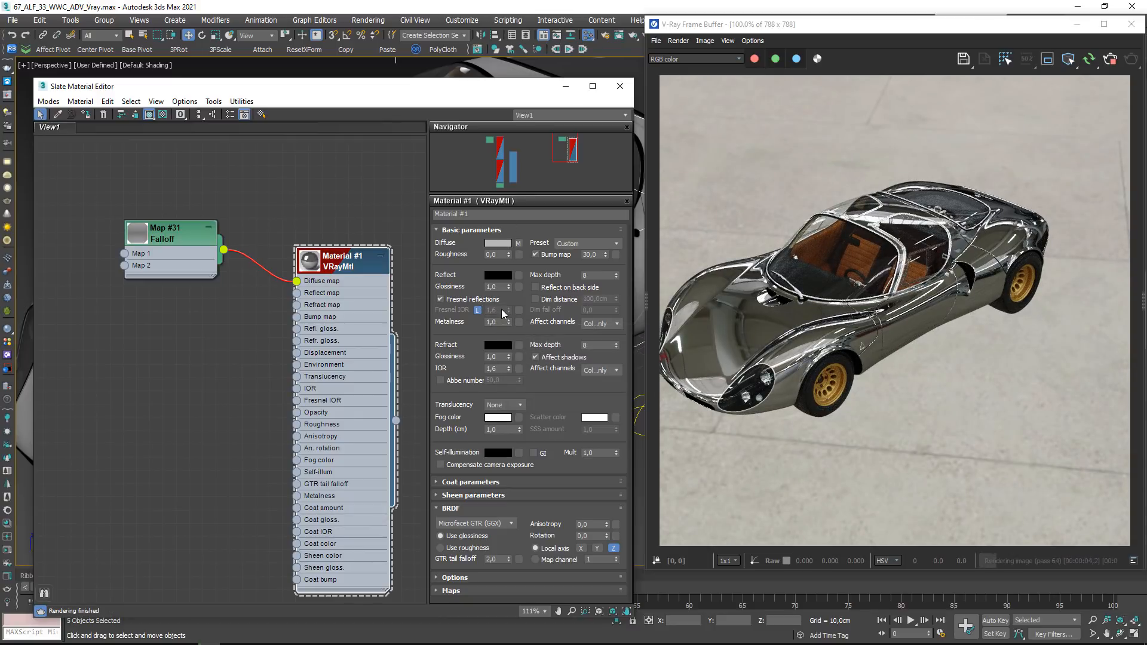
Set the material's reflection colour to white and its reflection glossiness to 0,6
click(498, 275)
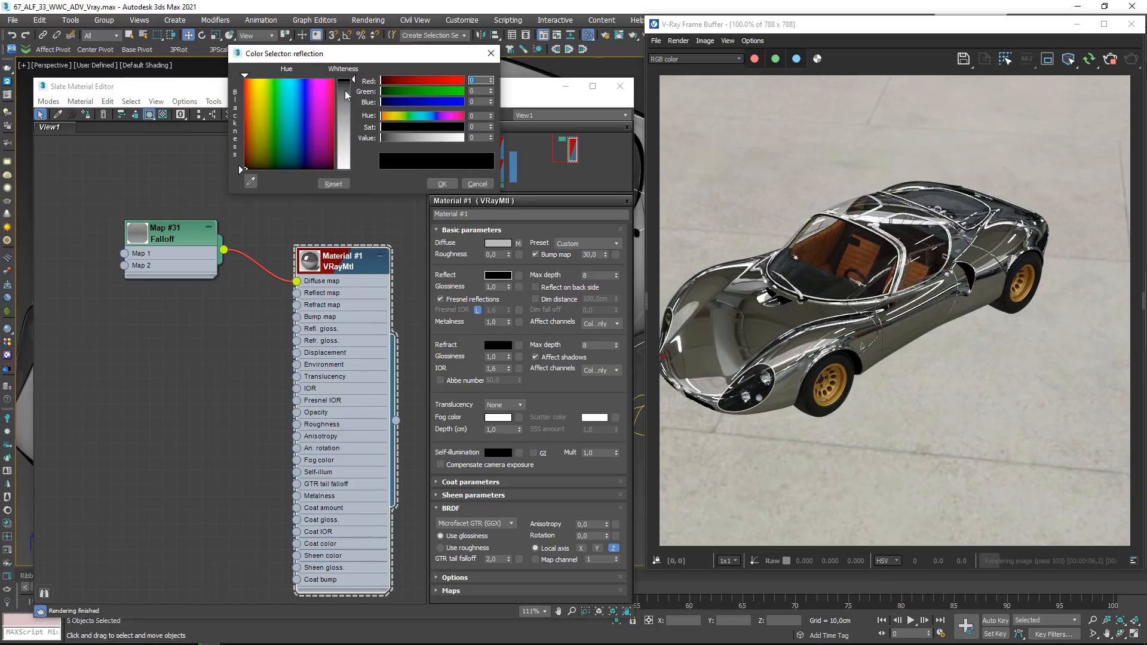
drag(345, 96, 346, 79)
click(442, 184)
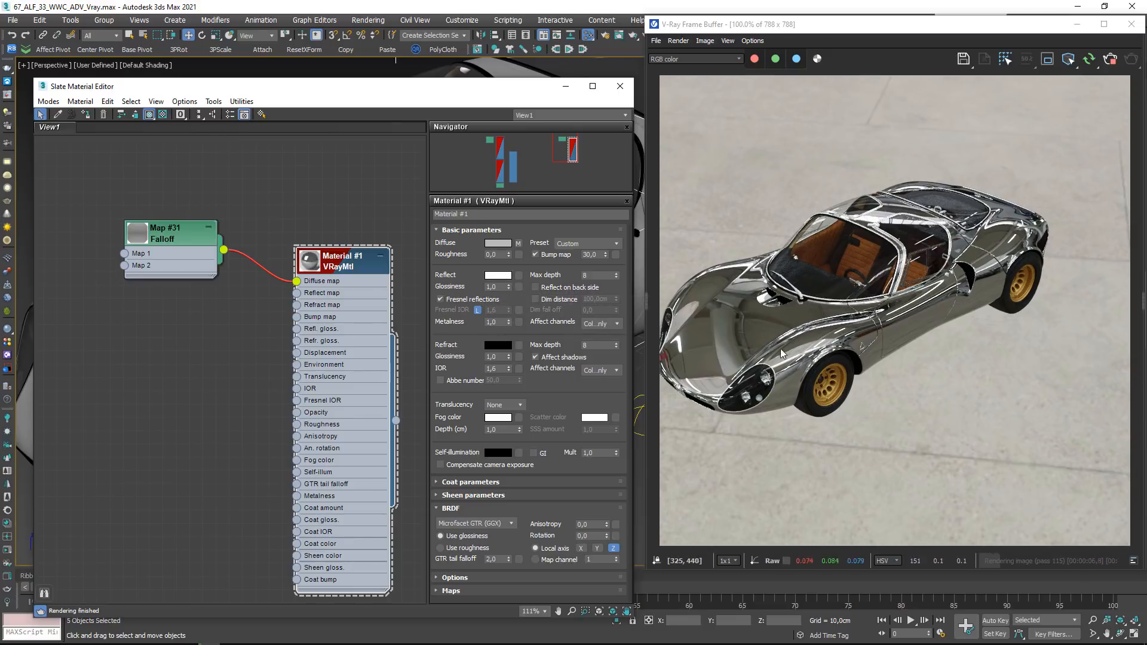
click(501, 254)
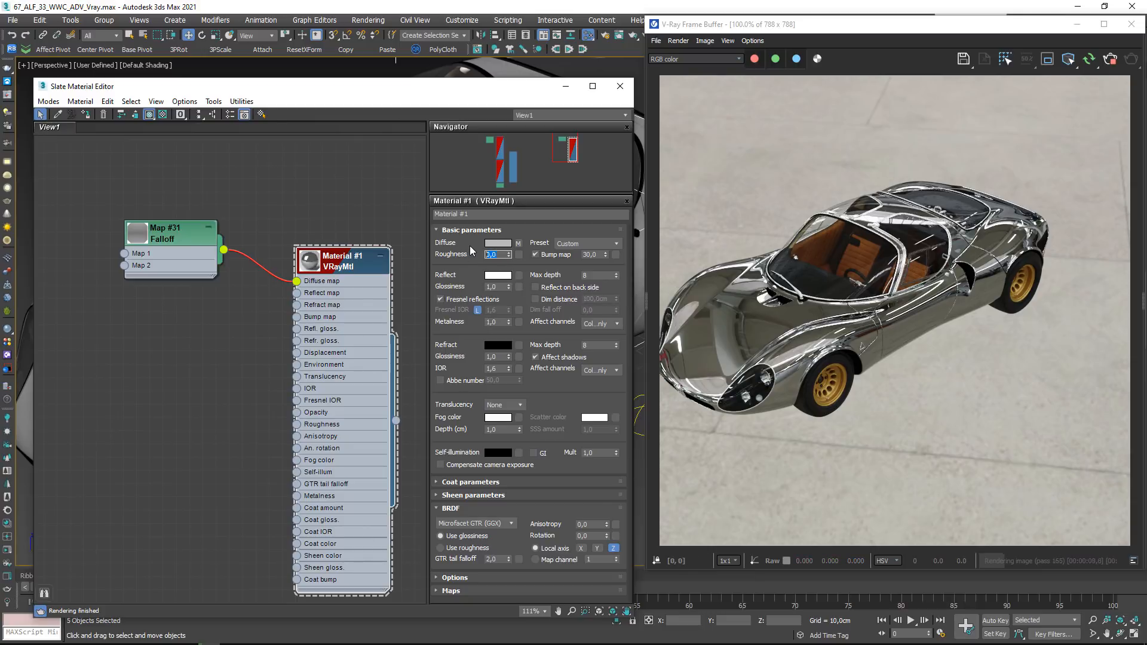
click(497, 287)
text(0,6)
key(Return)
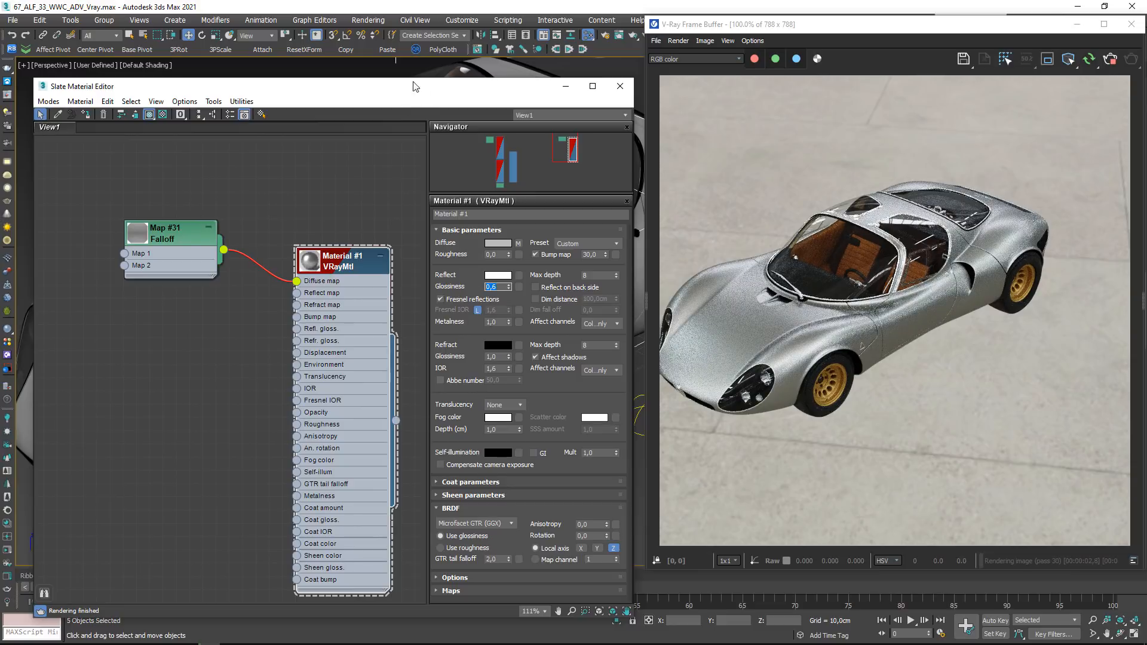
Frame the perspective view closely on the car's front fender and wheel for the interactive render
drag(414, 85, 416, 110)
drag(438, 206, 449, 498)
scroll(461, 351, up, 4)
middle_drag(290, 302, 545, 257)
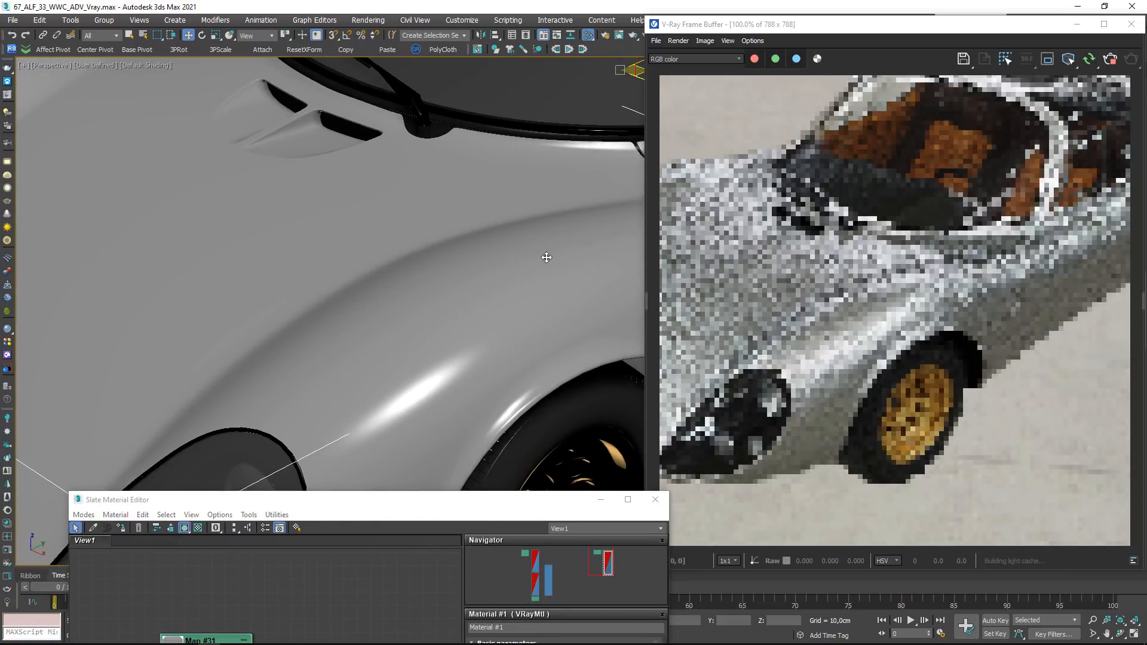
drag(577, 505, 508, 68)
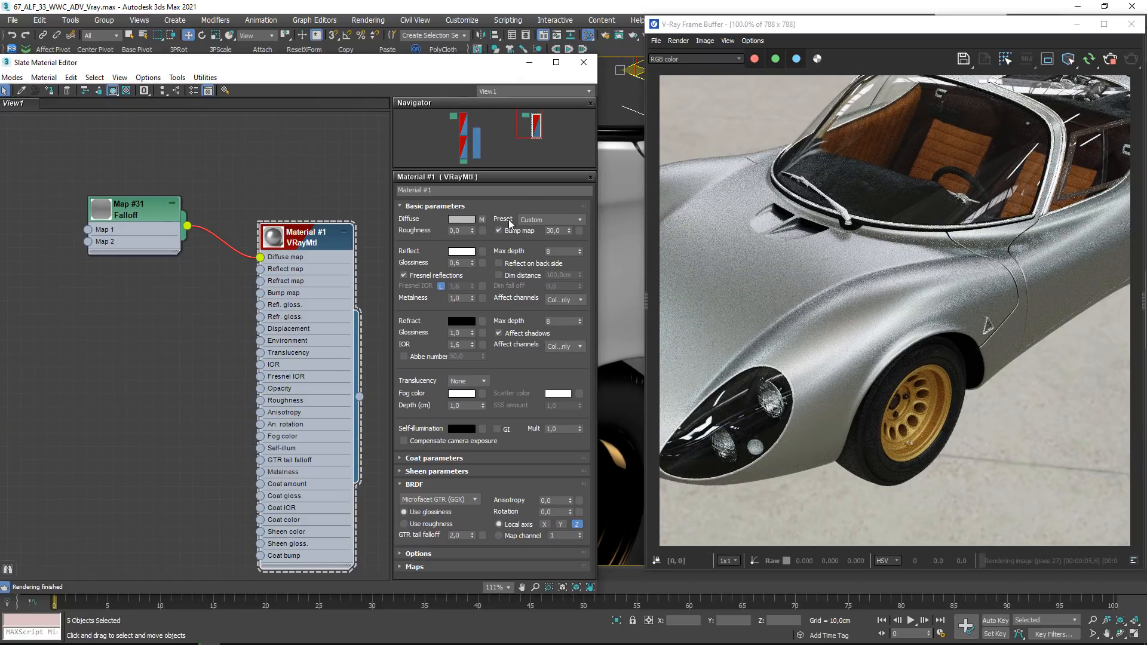
Set the material's metalness to 0,5 and reposition the Falloff node beside the material
double_click(468, 297)
text(0,5)
key(Return)
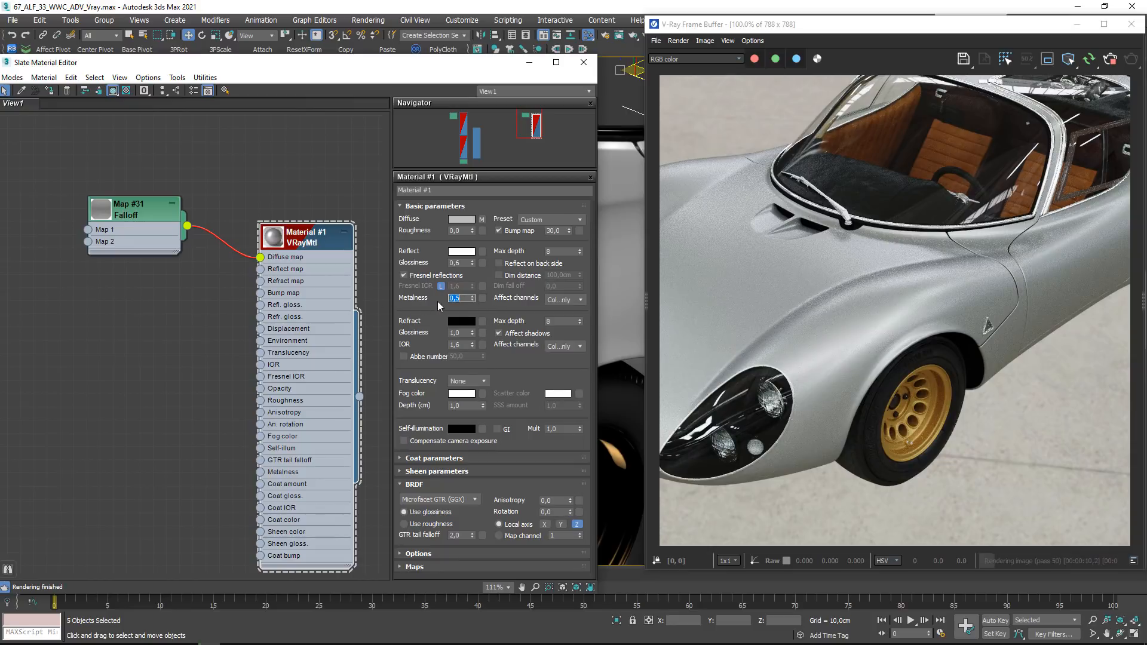
mouse_move(463, 296)
mouse_move(137, 251)
mouse_down()
mouse_move(106, 263)
mouse_move(110, 274)
mouse_move(102, 231)
mouse_move(126, 233)
mouse_up()
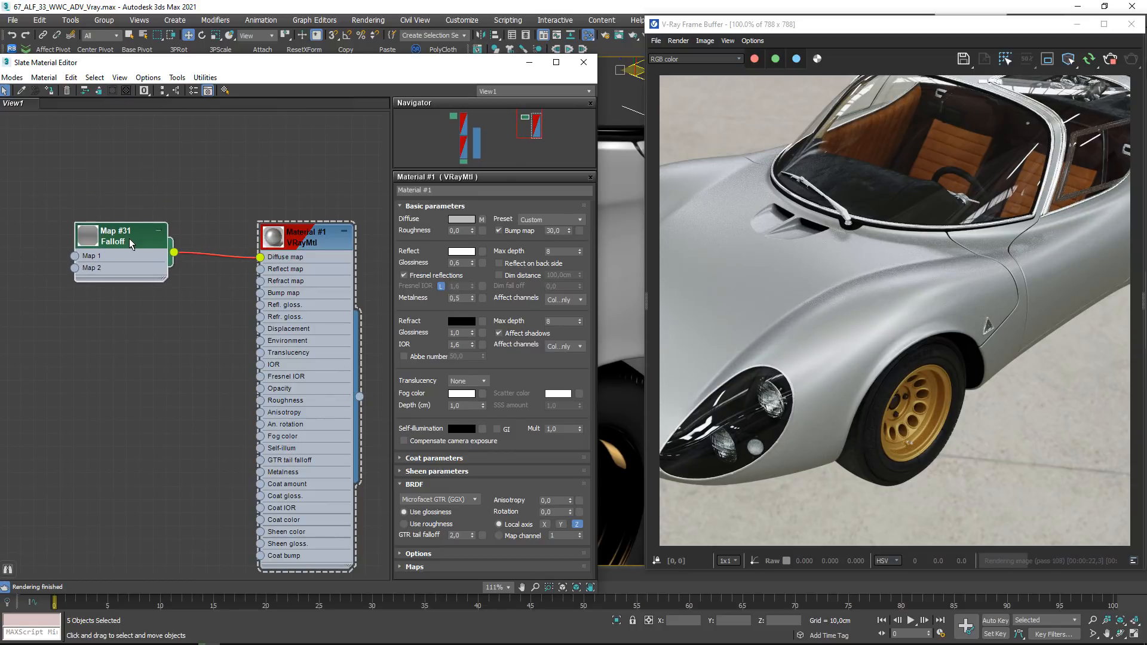
Set the metalness to 0,7 and inspect the paint on the front fender up close in the render
double_click(462, 298)
key(Return)
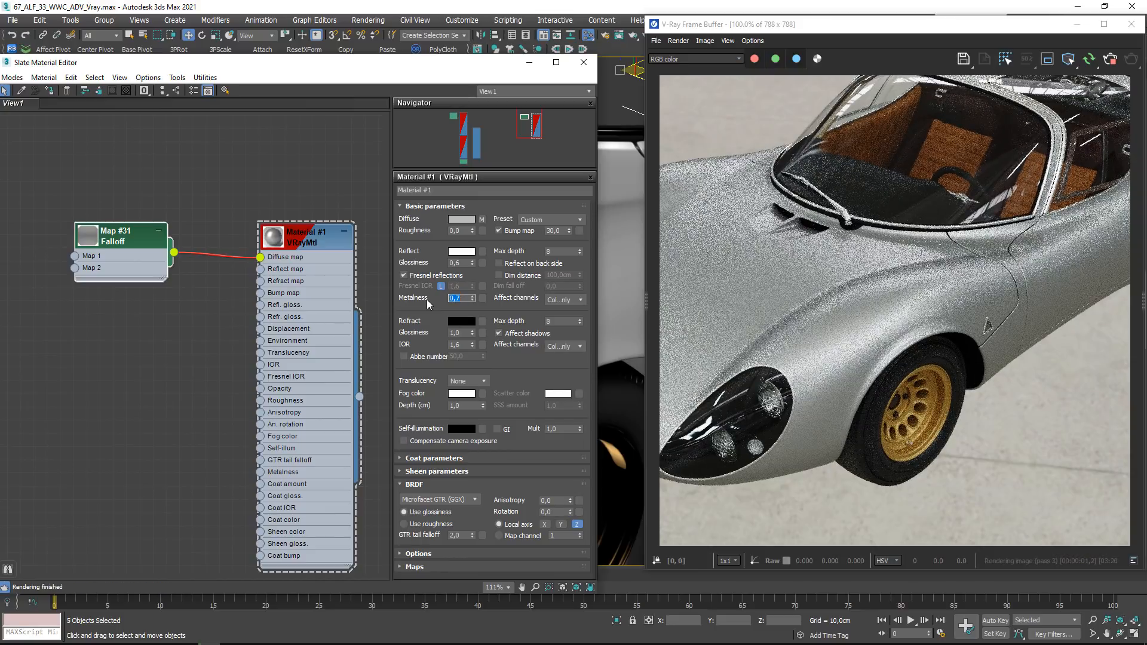
scroll(884, 314, up, 1)
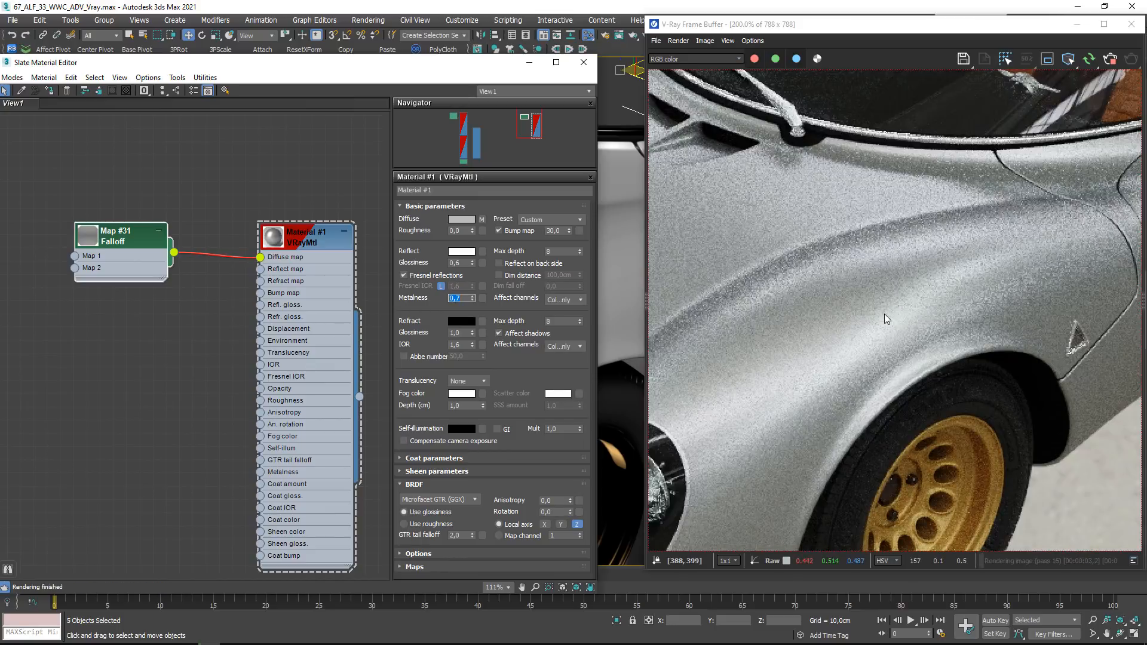
scroll(880, 321, down, 1)
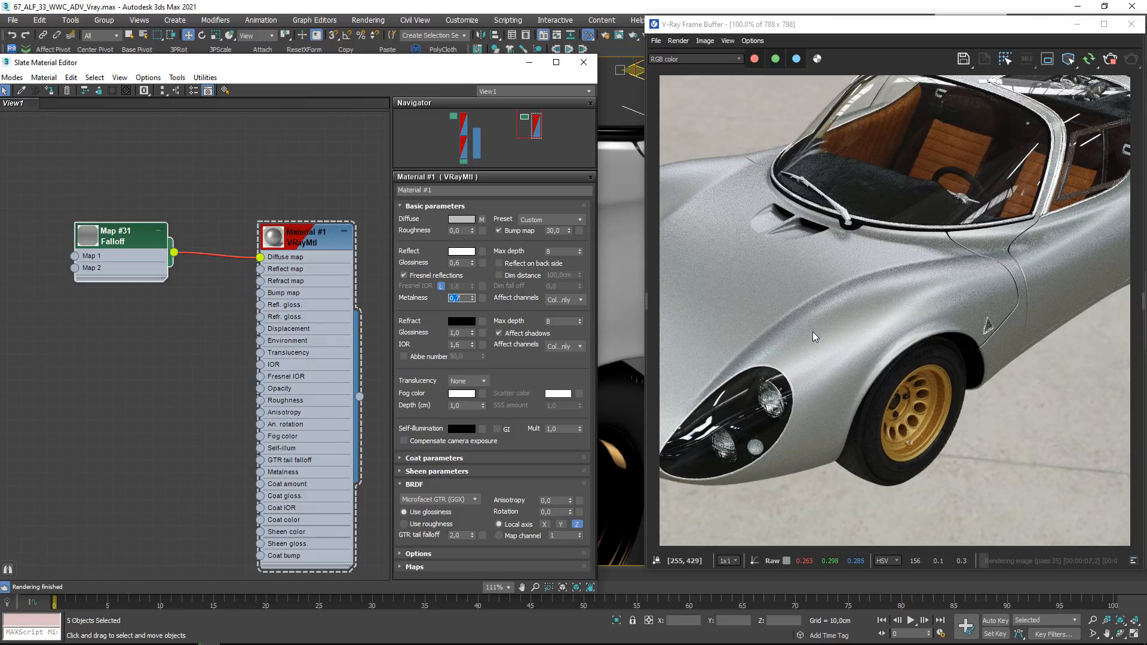
scroll(812, 332, up, 1)
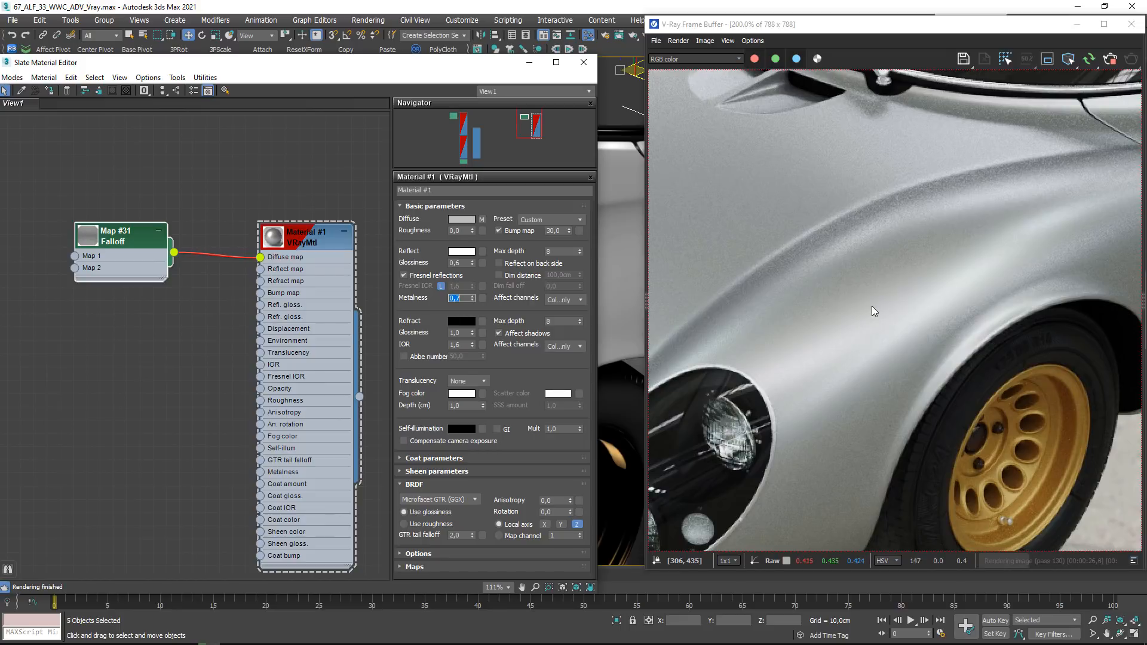
right_click(163, 348)
mouse_move(200, 358)
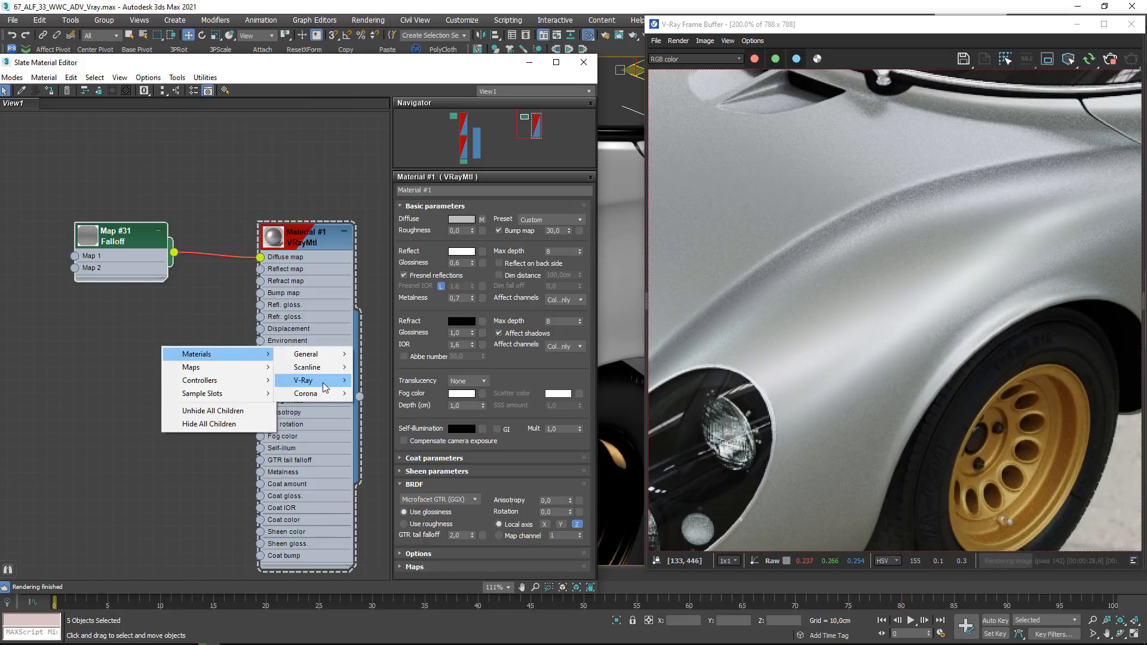
mouse_move(324, 387)
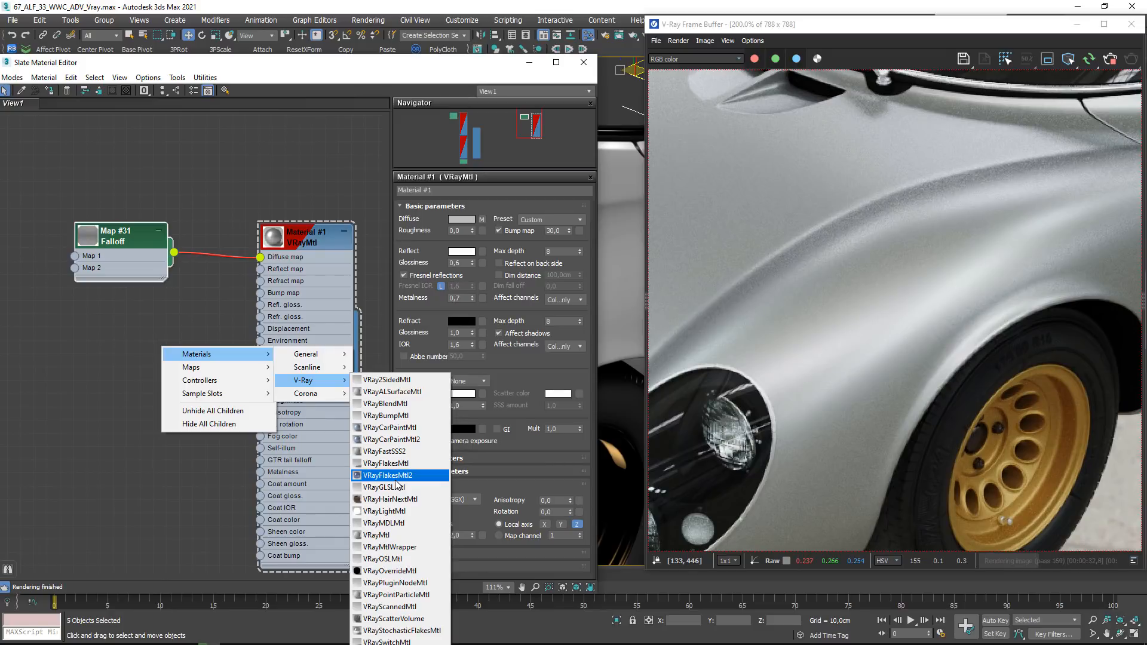
click(158, 340)
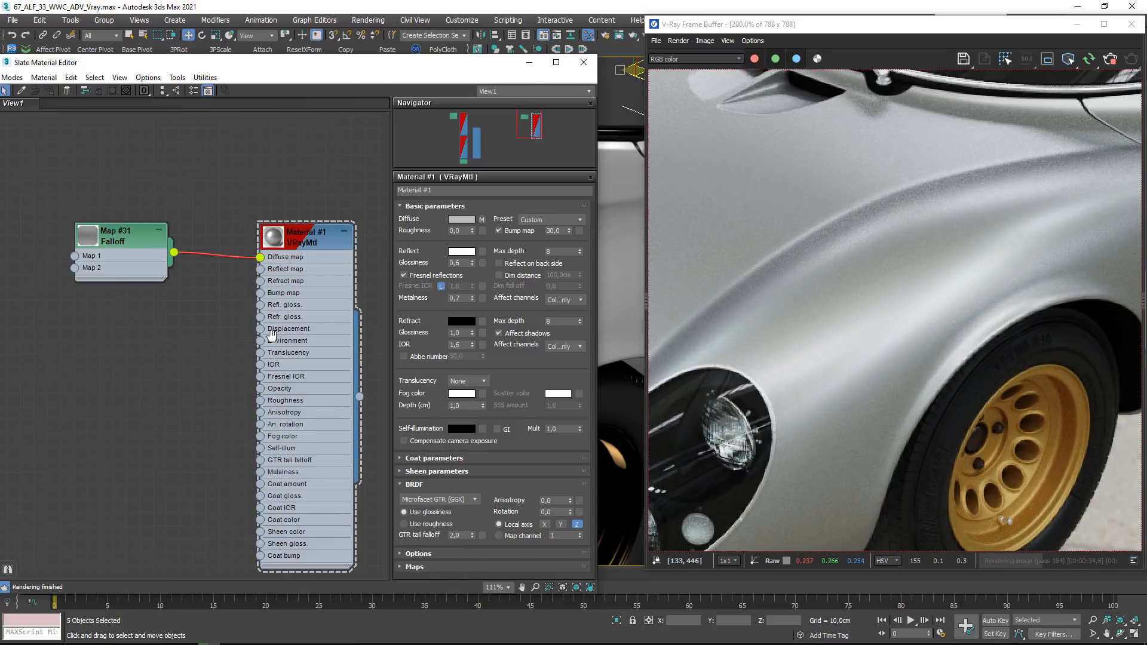
Bring 3DCollective_TexturePack01_Flakes_Densidad_Alta.jpg from the file explorer's Extra folder into the Slate Material Editor as a Bitmap map
scroll(370, 303, down, 2)
mouse_move(270, 335)
middle_down()
mouse_move(364, 287)
mouse_move(277, 345)
middle_up()
drag(278, 315, 288, 318)
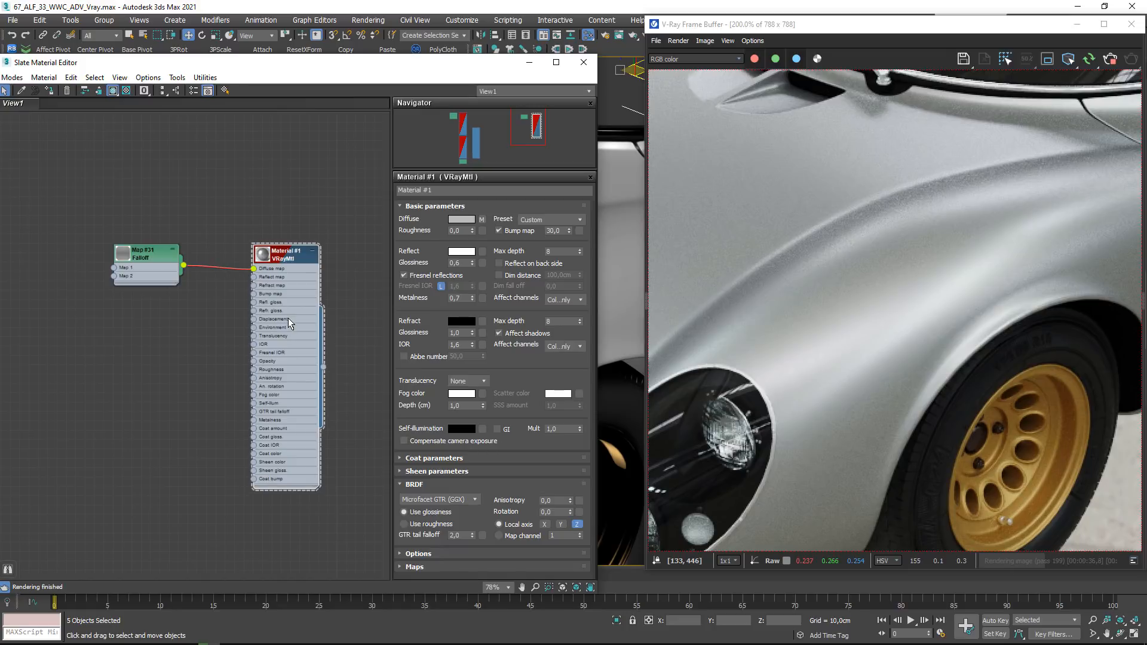
drag(1146, 168, 768, 111)
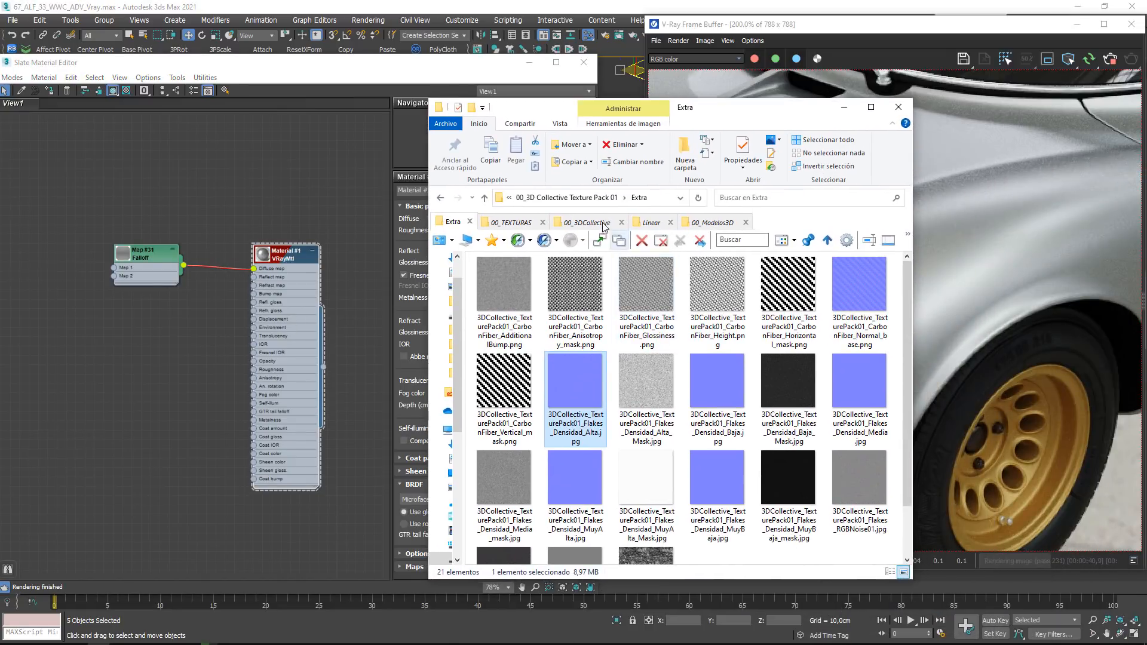
scroll(679, 415, down, 2)
scroll(678, 416, up, 2)
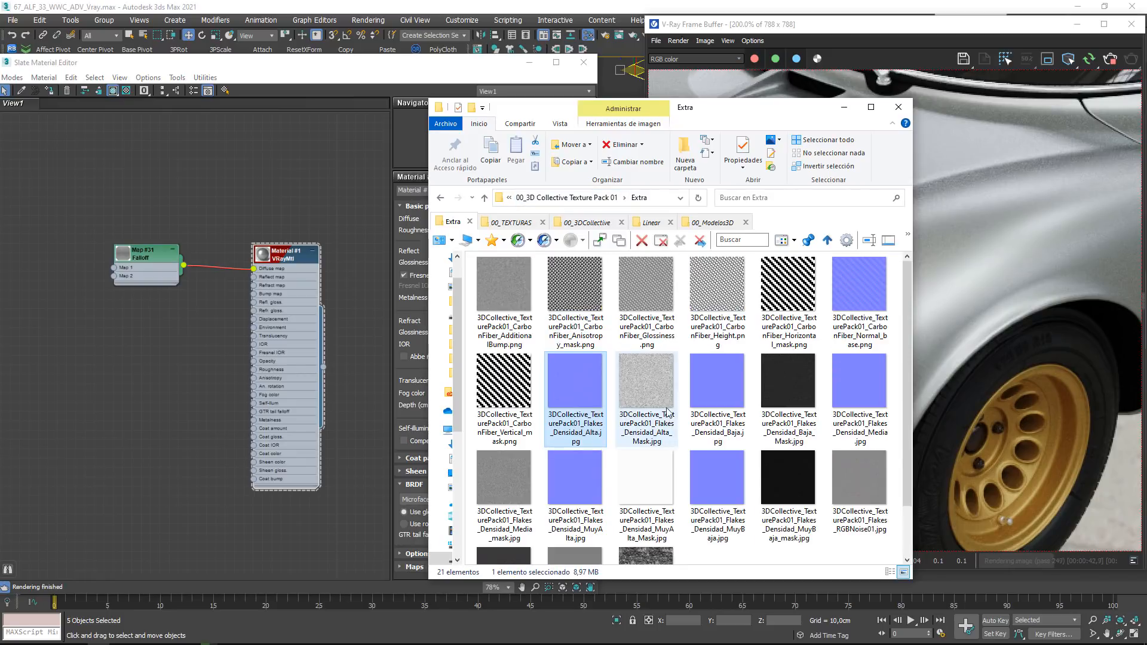
click(566, 198)
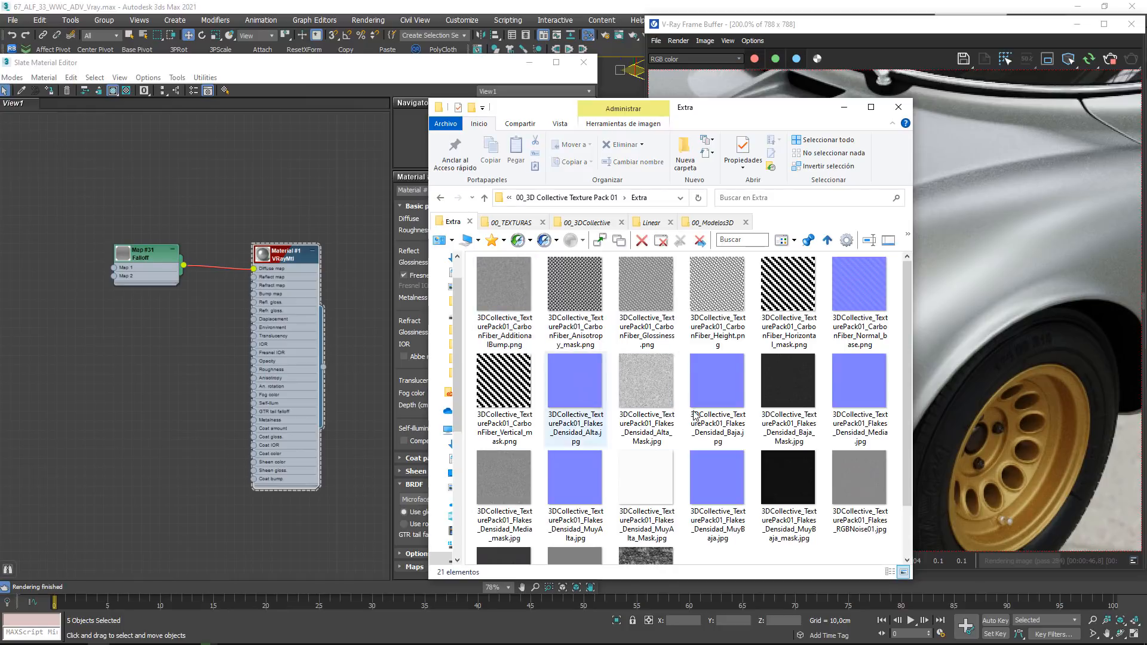
mouse_move(695, 416)
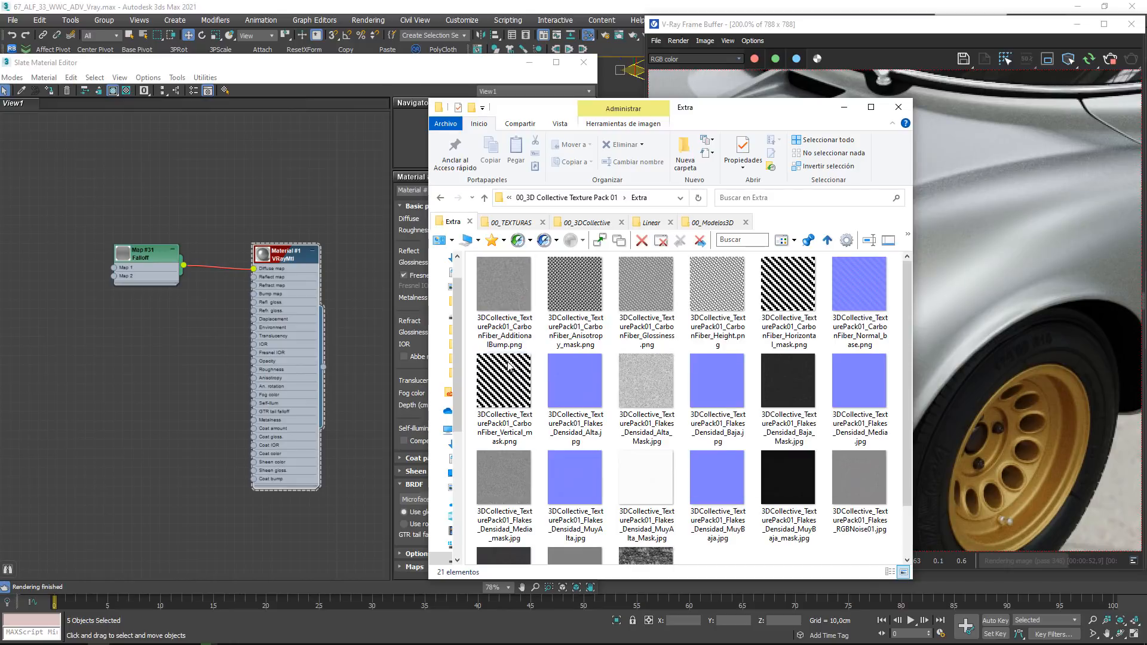
mouse_move(519, 308)
mouse_move(563, 389)
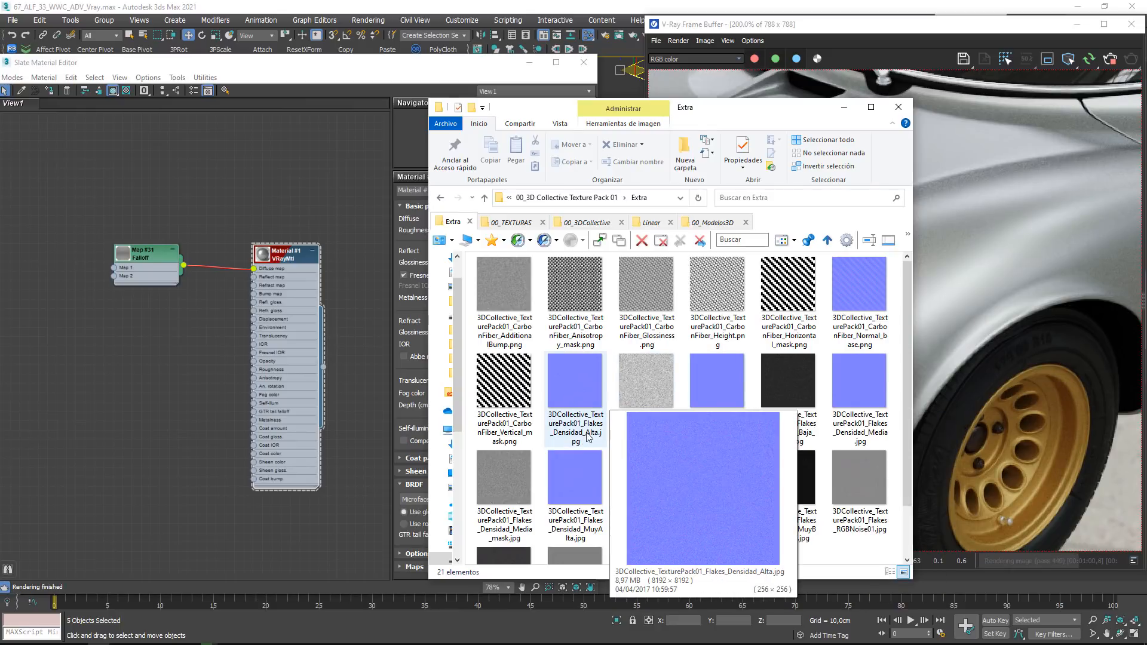
drag(147, 366, 84, 381)
click(123, 357)
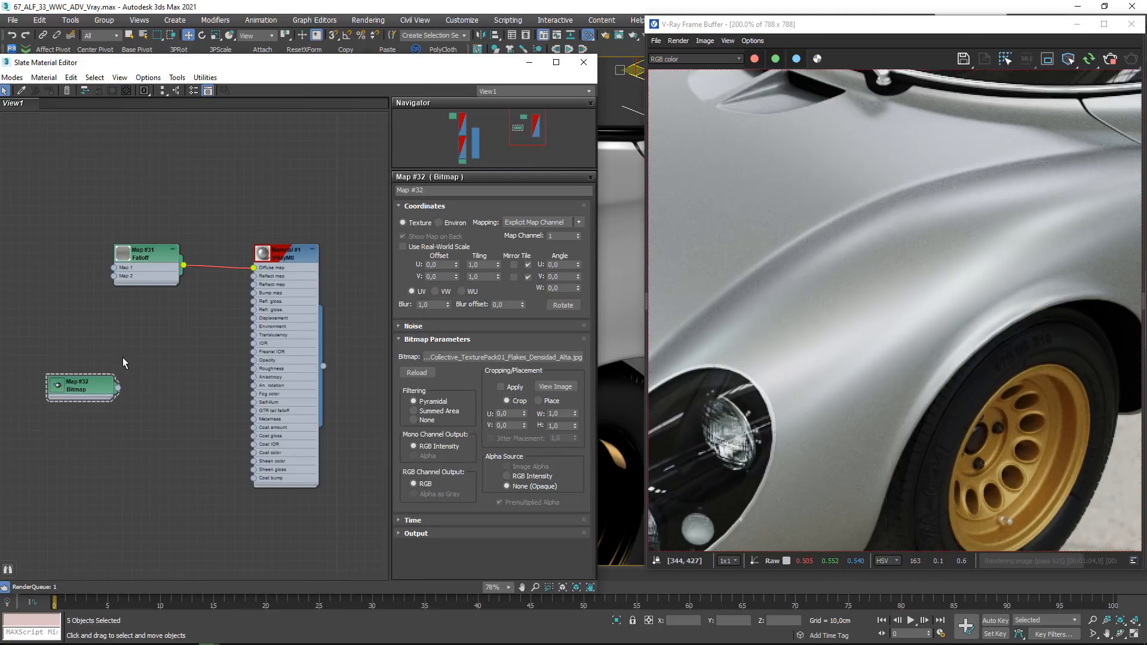
Enlarge the preview of the flakes Bitmap node and place the node below the Falloff node
middle_drag(301, 342, 460, 324)
scroll(214, 368, up, 1)
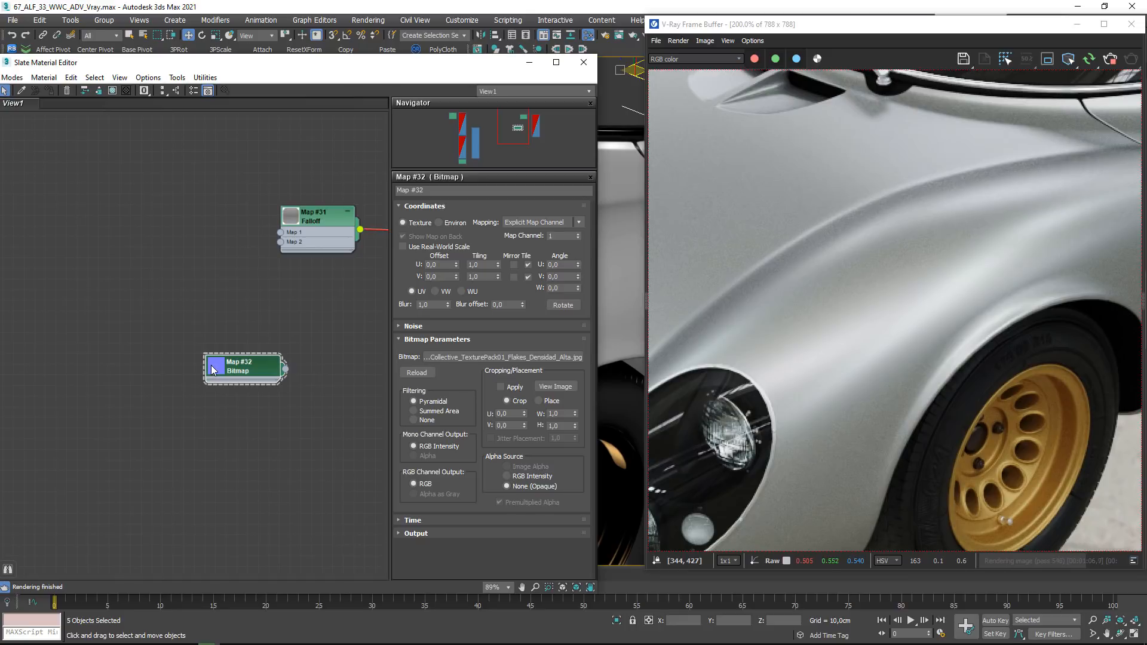
middle_drag(214, 368, 65, 389)
double_click(63, 385)
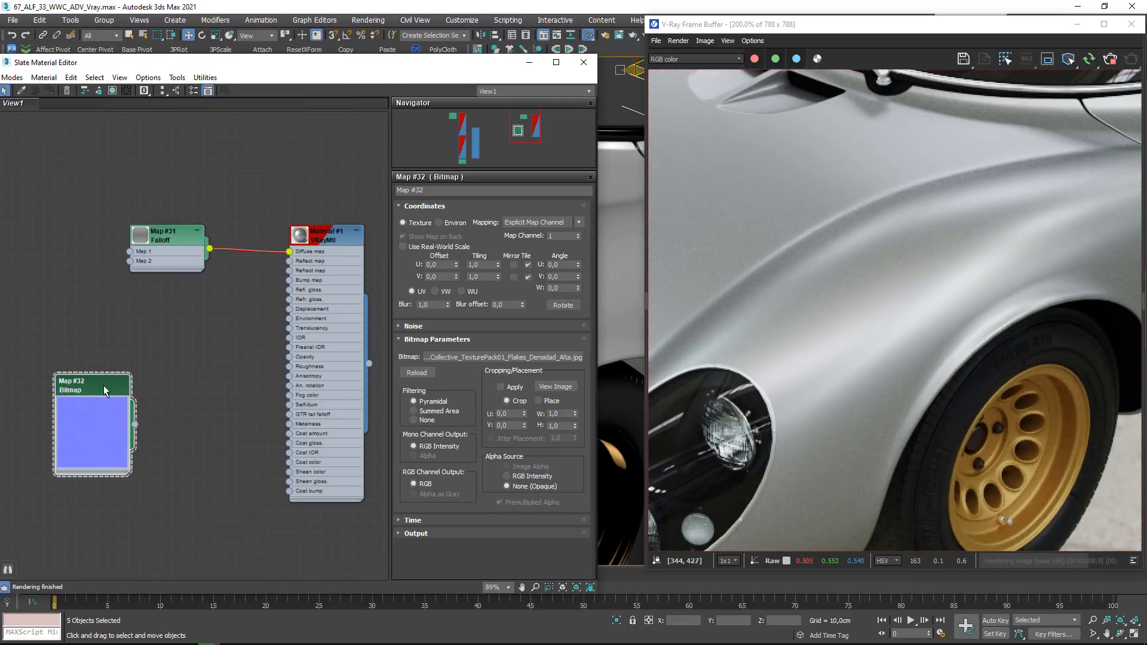
drag(103, 385, 110, 355)
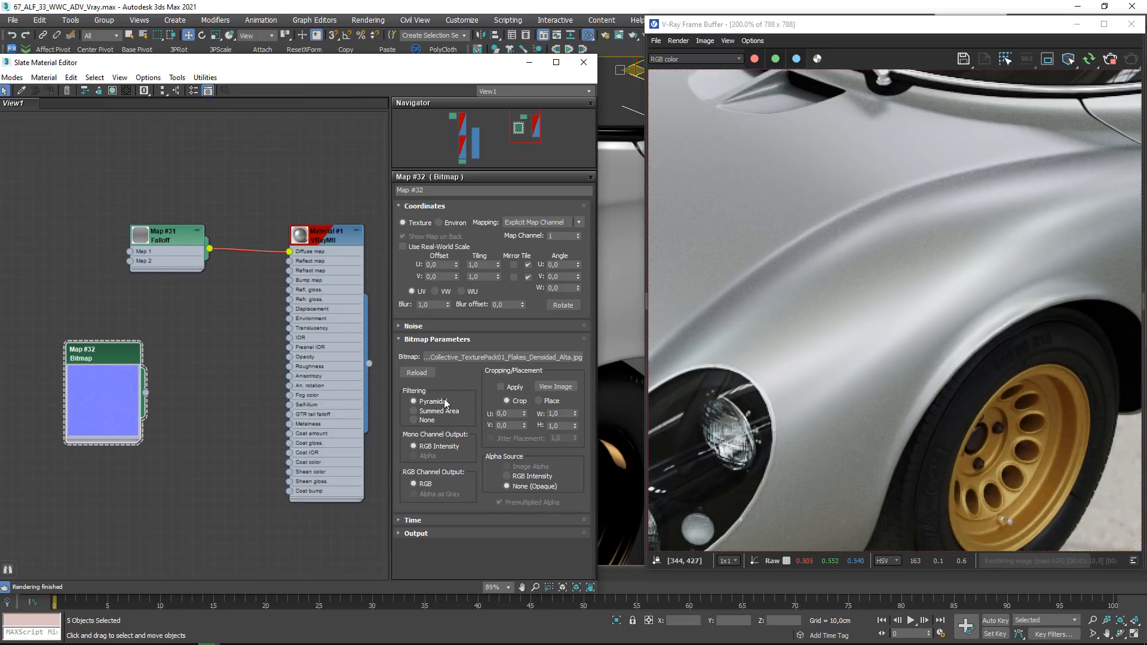
Reload the Flakes_Densidad_Alta.jpg bitmap with a gamma override of 1,0
click(490, 357)
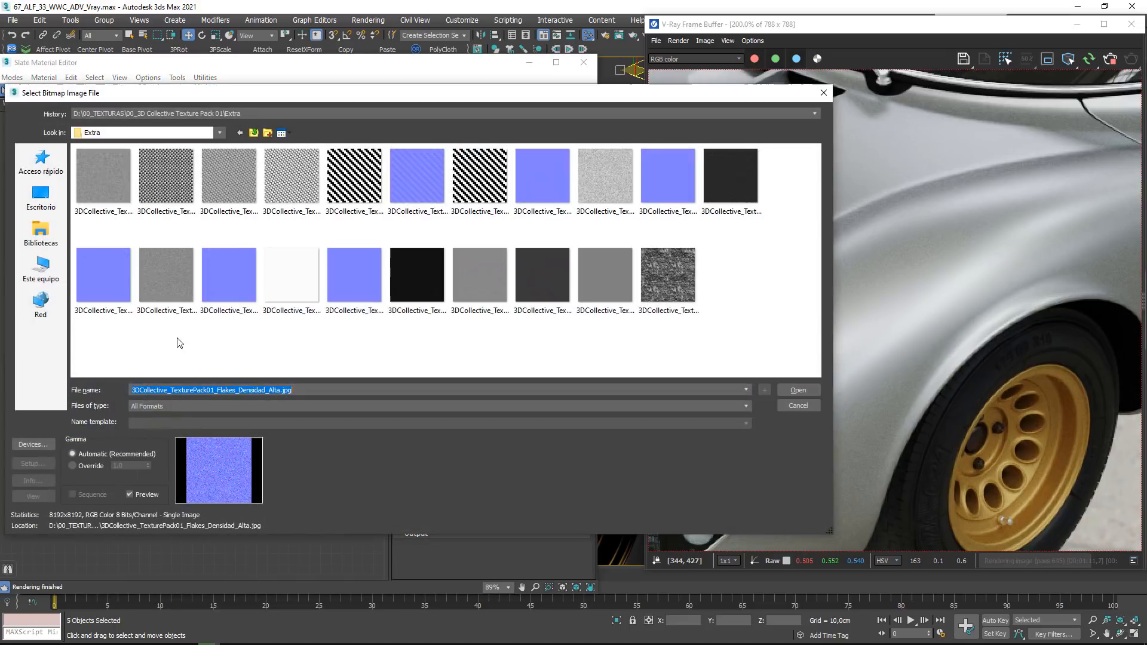
click(797, 390)
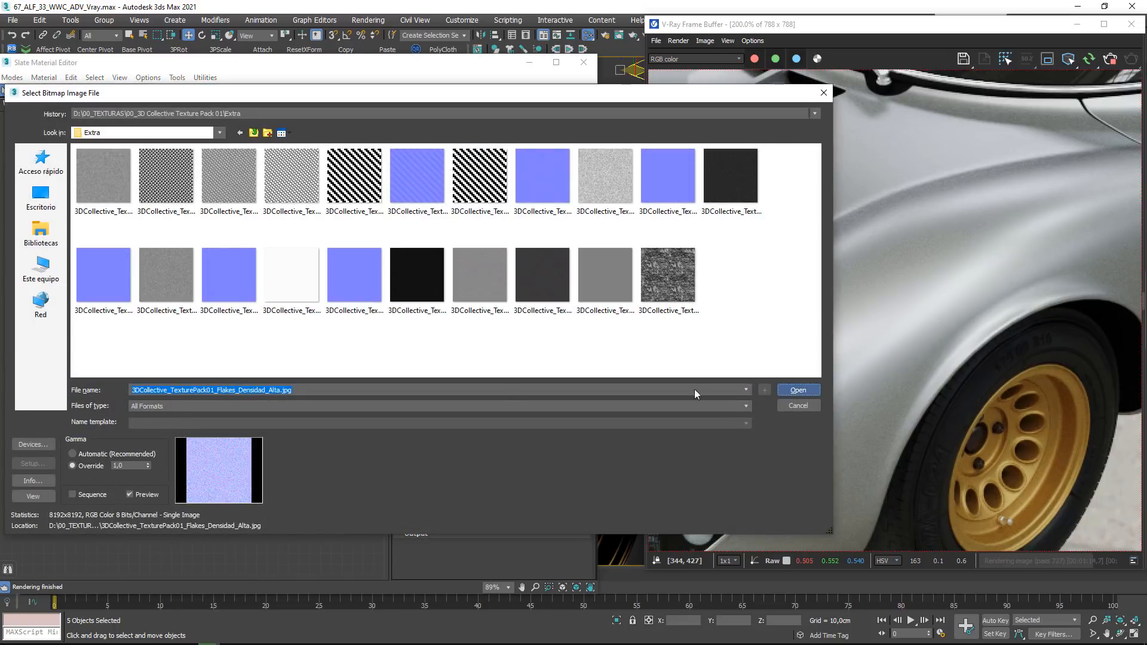
drag(178, 385, 139, 391)
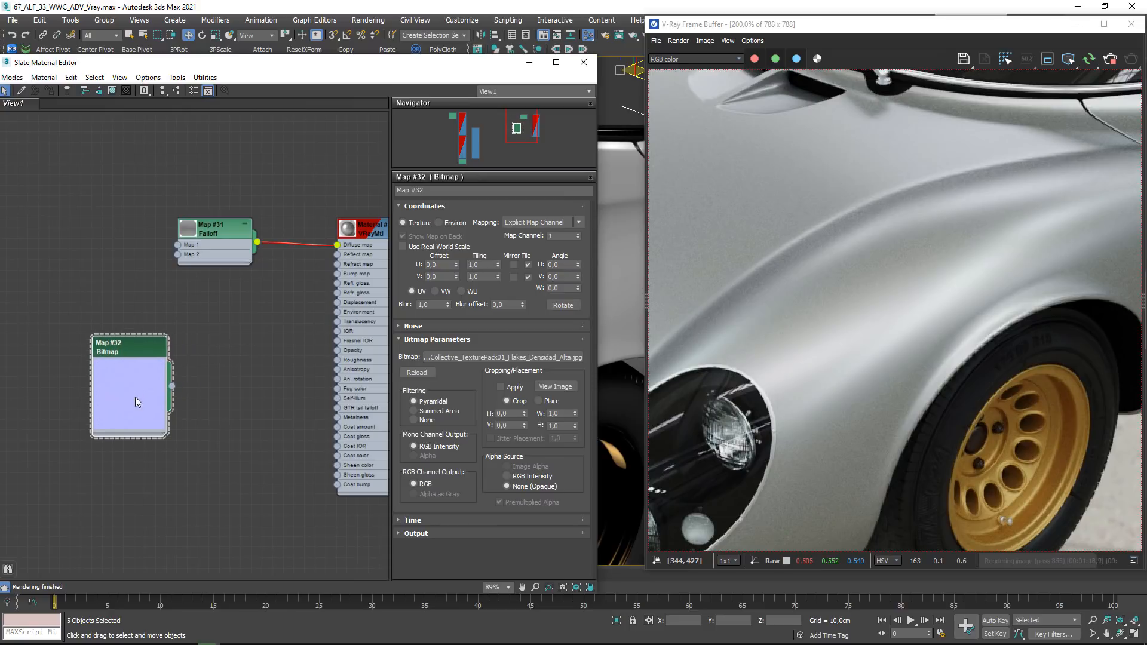
Set the flakes bitmap's filtering to None and inspect its image up close
click(413, 420)
click(567, 387)
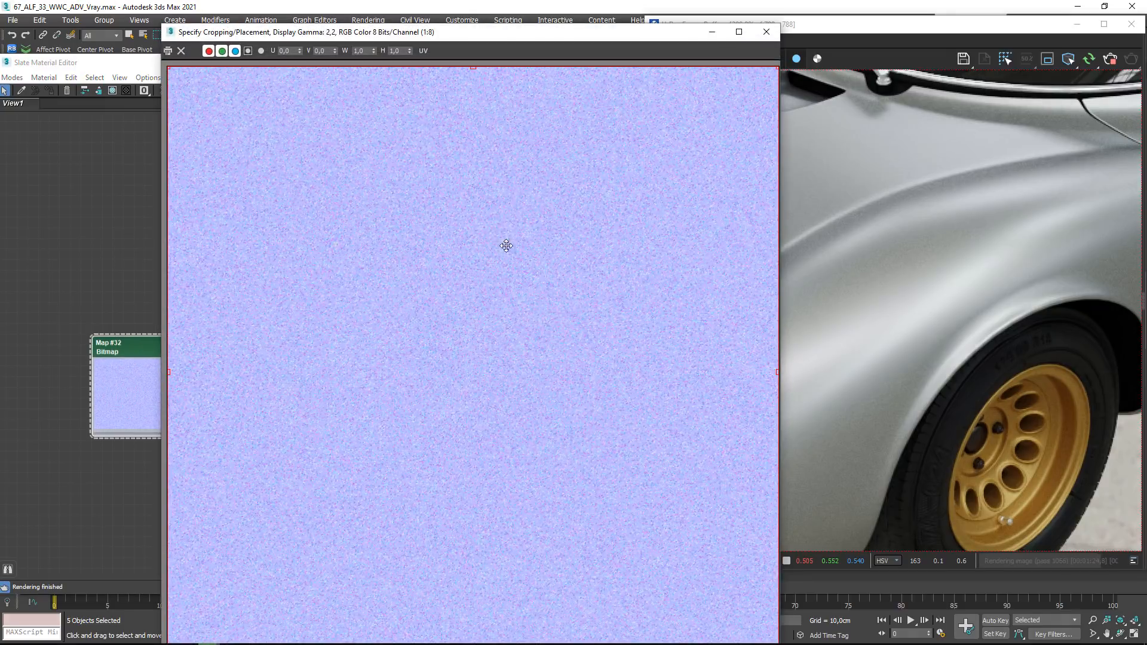
scroll(502, 227, up, 2)
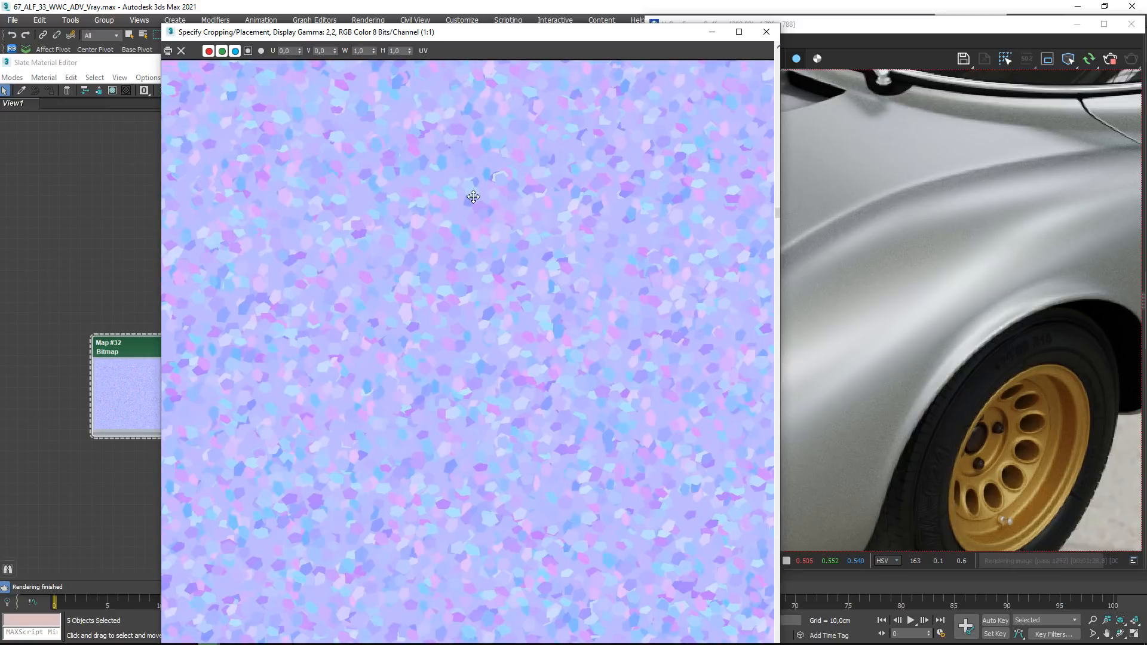
click(766, 32)
drag(146, 351, 125, 341)
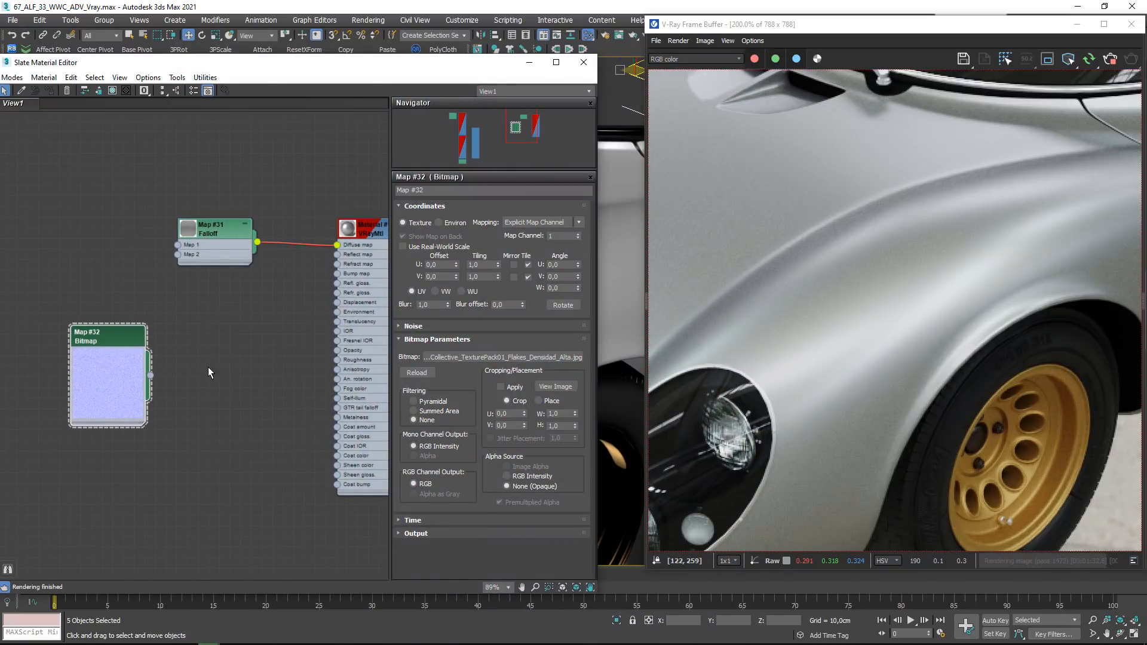
Add a VRayNormalMap with the flakes bitmap as its normal map and connect it to the material's bump map
right_click(208, 366)
mouse_move(239, 389)
mouse_move(353, 441)
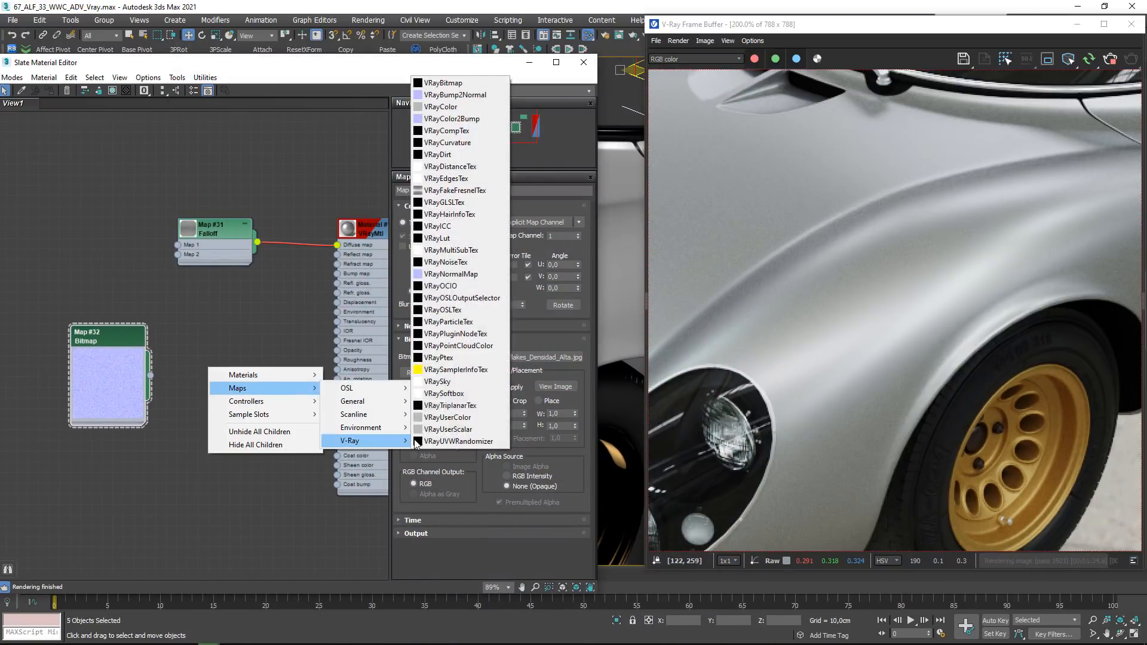
click(457, 274)
drag(151, 375, 337, 273)
click(234, 370)
middle_drag(203, 319, 140, 322)
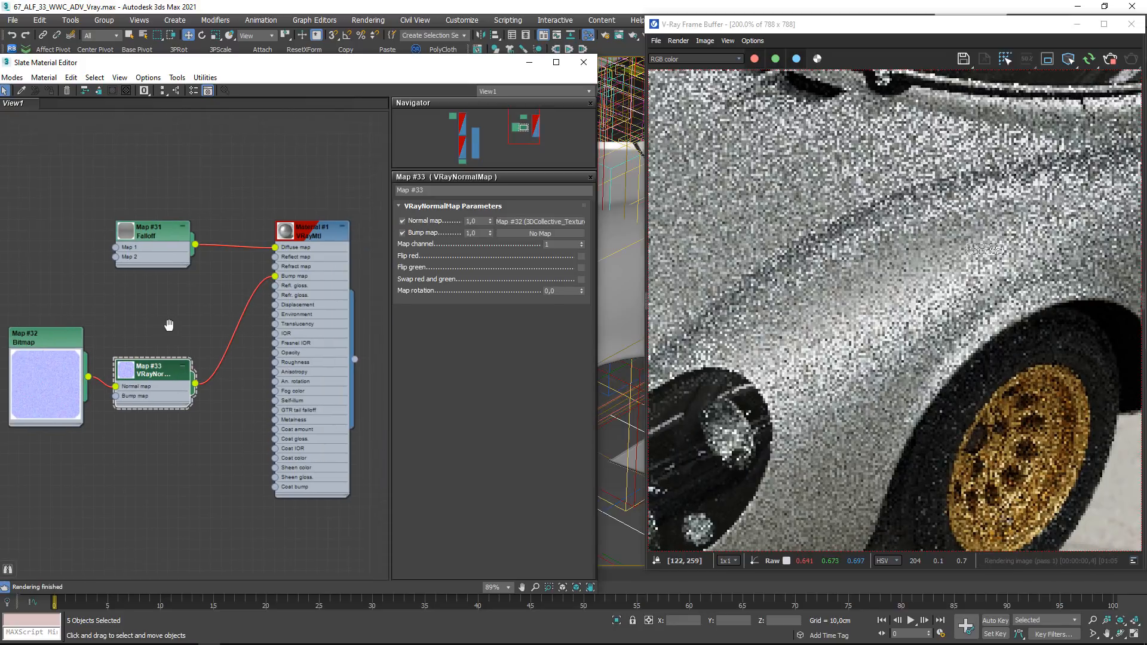
Set the bump amount of the car paint VRayMtl to 100
double_click(324, 237)
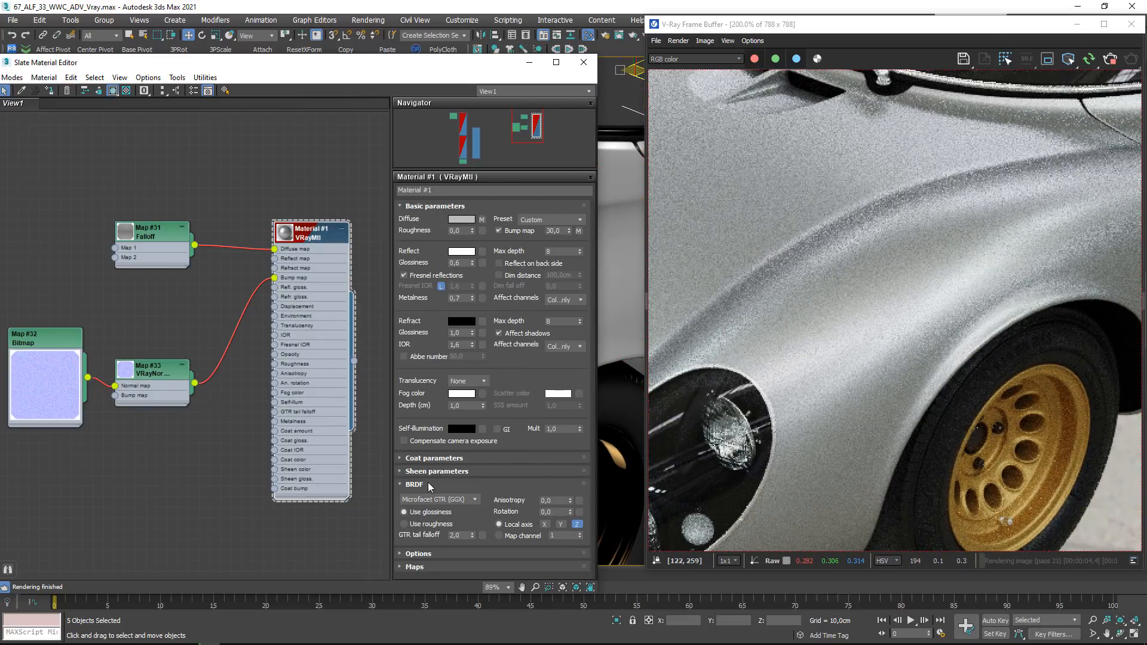
click(457, 566)
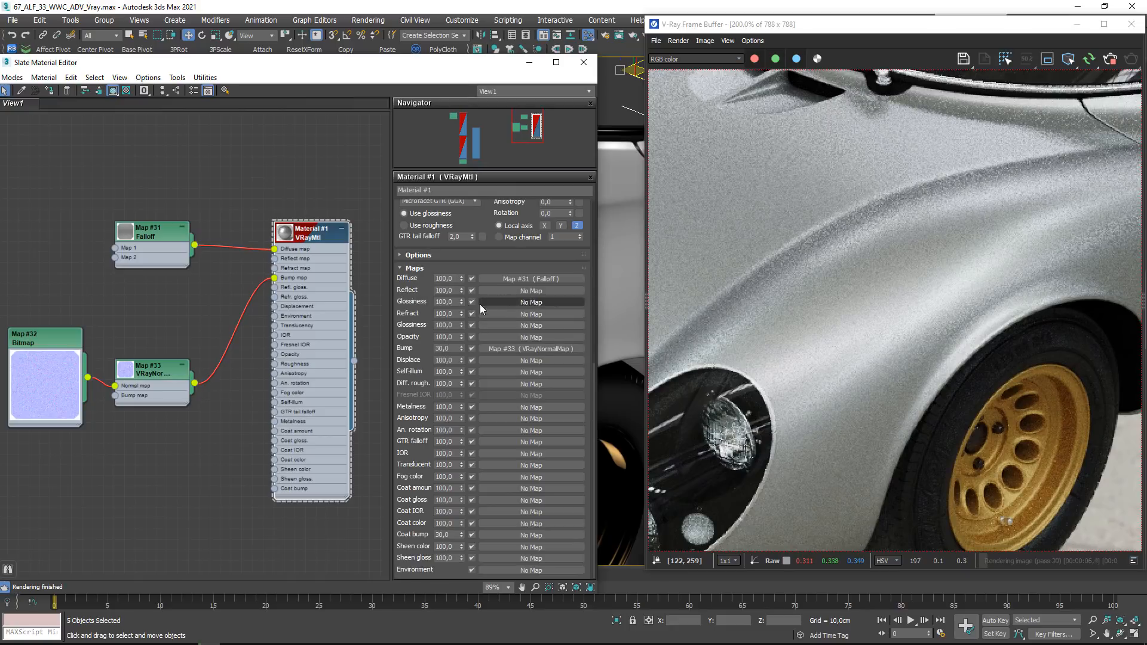
drag(451, 349, 387, 346)
text(100)
key(Return)
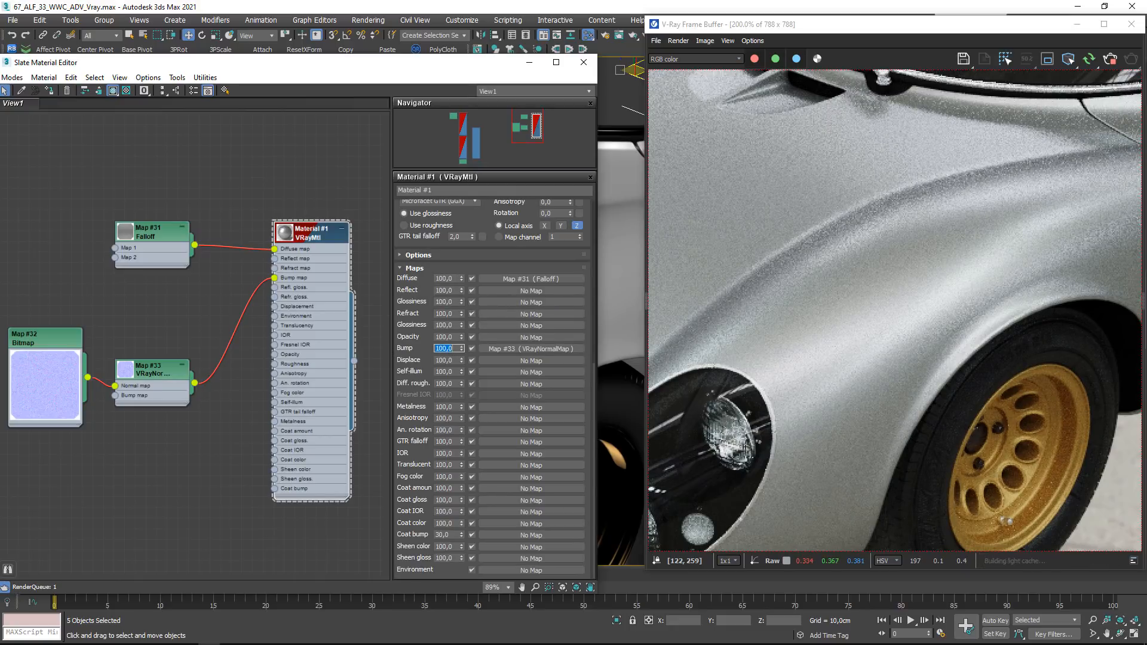
Shift the flakes Bitmap and VRayNormalMap nodes away from the material to make room for another node
drag(160, 371, 180, 361)
double_click(179, 362)
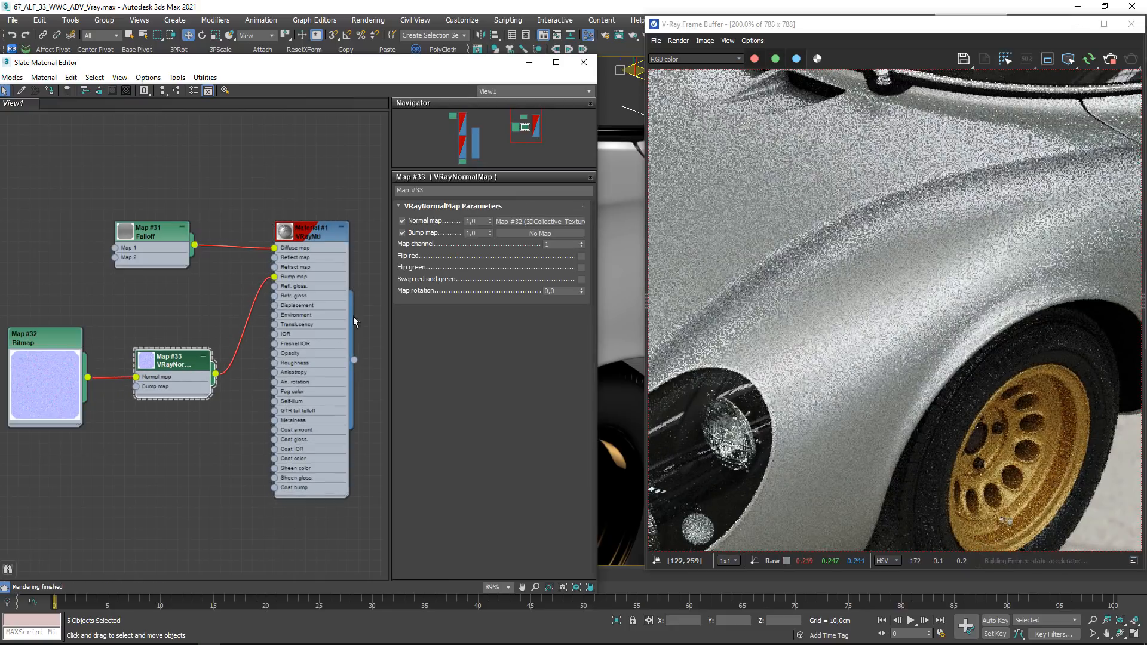
middle_drag(184, 345, 312, 328)
drag(293, 483, 161, 323)
drag(310, 349, 182, 392)
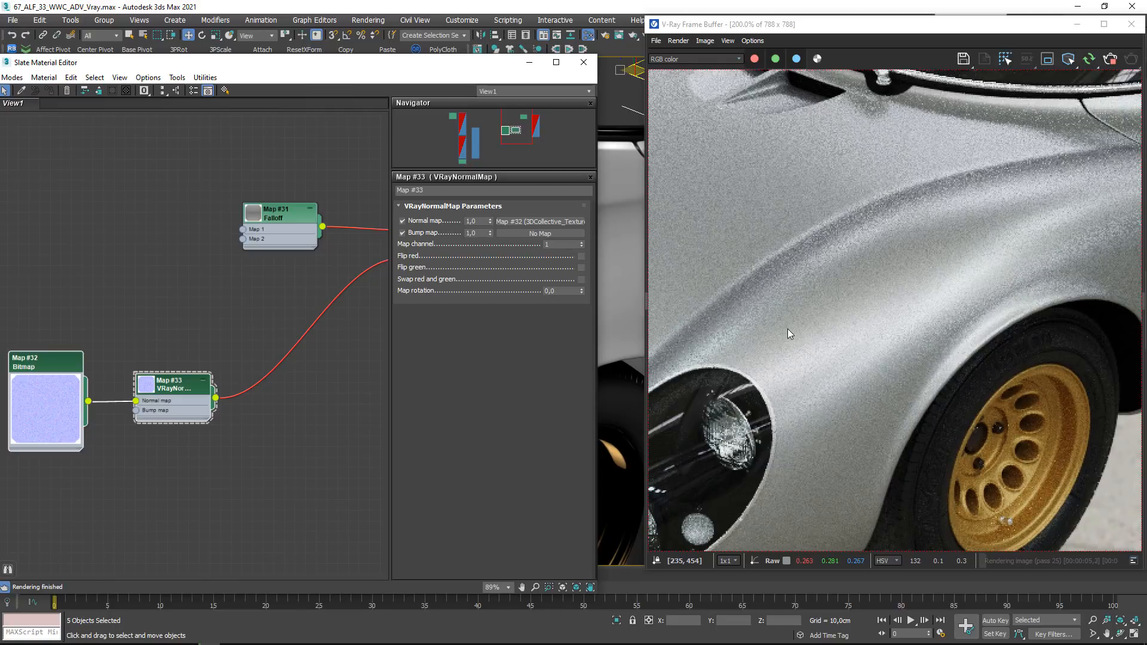
Insert a VRayTriplanarTex between the VRayNormalMap and the material's bump map, using the normal map as its texture
right_click(313, 407)
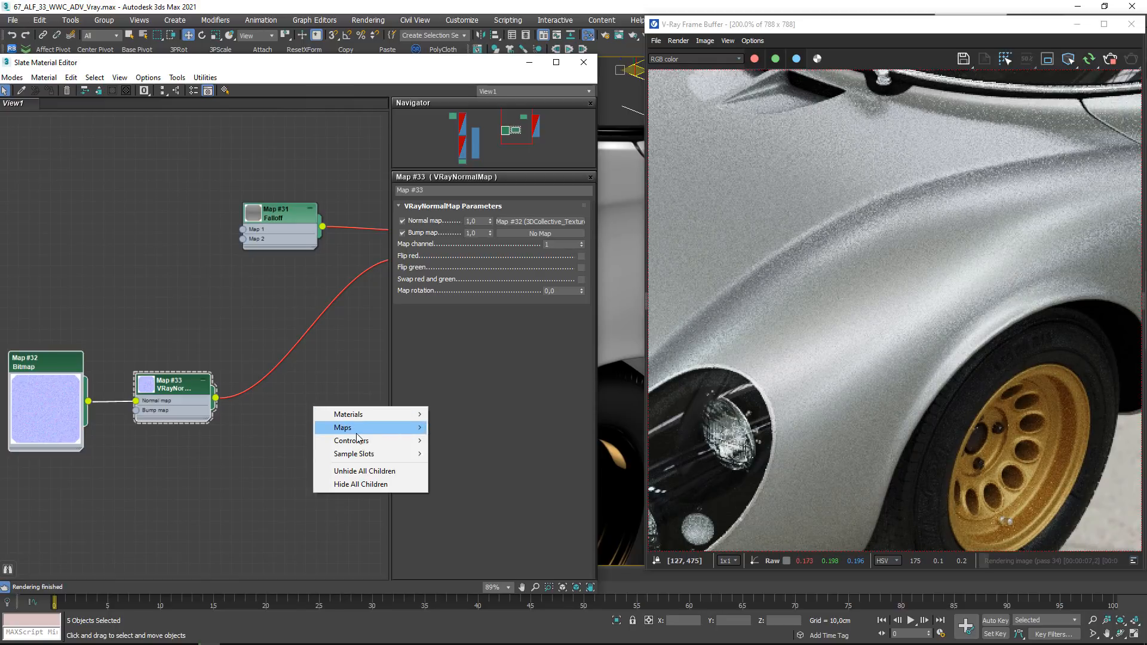
mouse_move(386, 428)
mouse_move(484, 478)
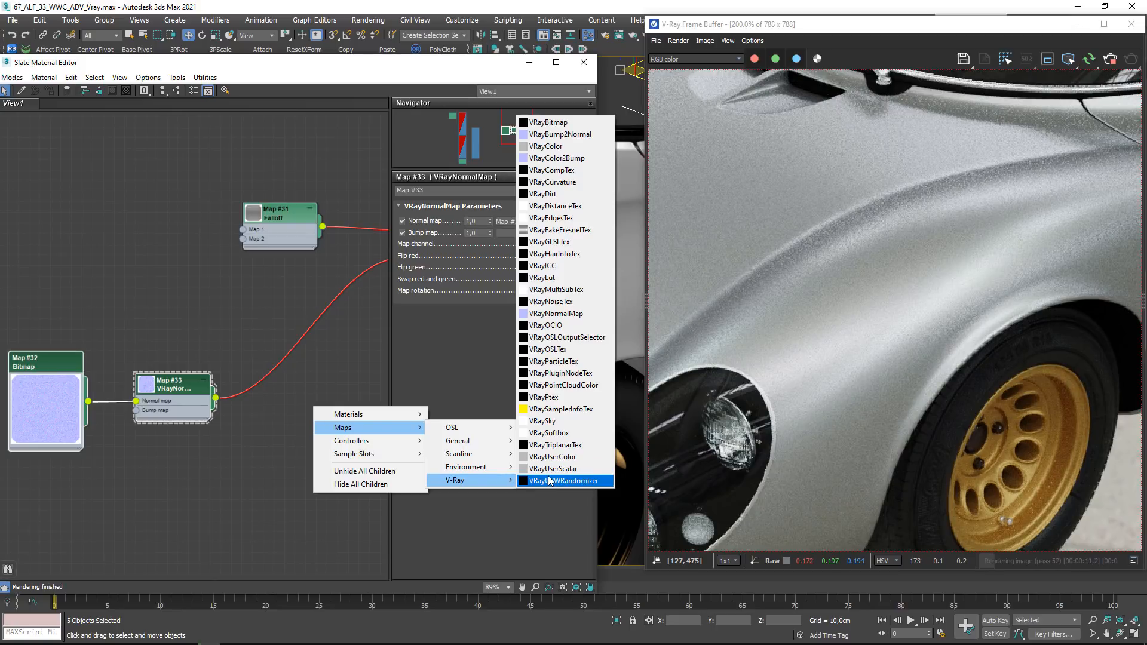
click(554, 446)
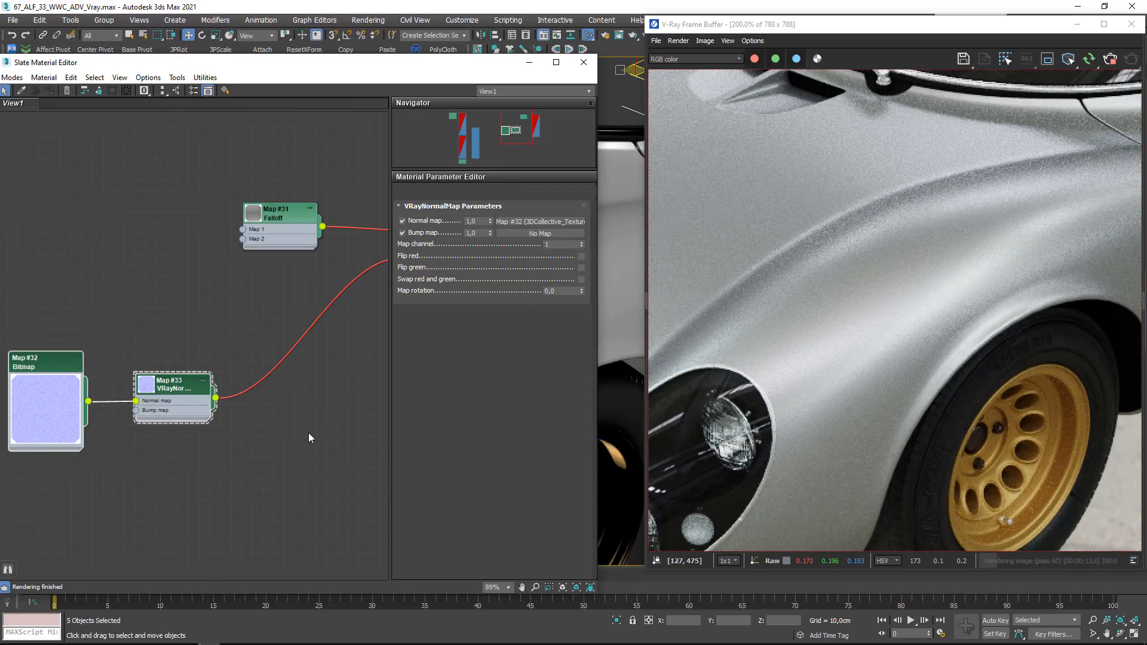
middle_drag(308, 438, 239, 437)
drag(145, 395, 210, 421)
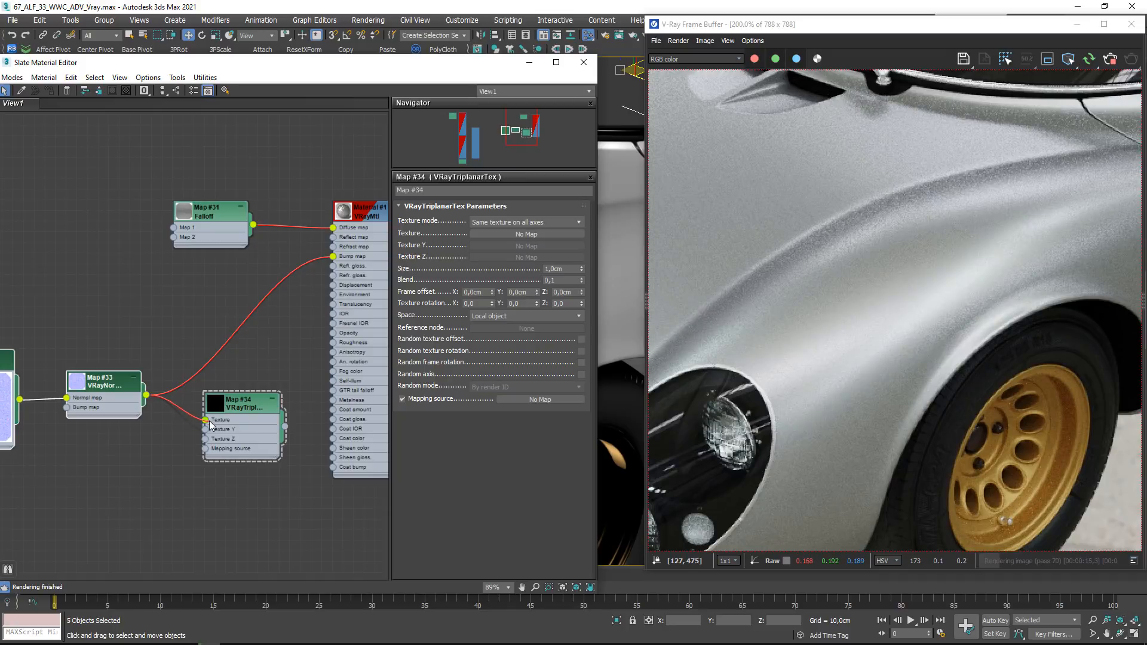
drag(286, 427, 333, 257)
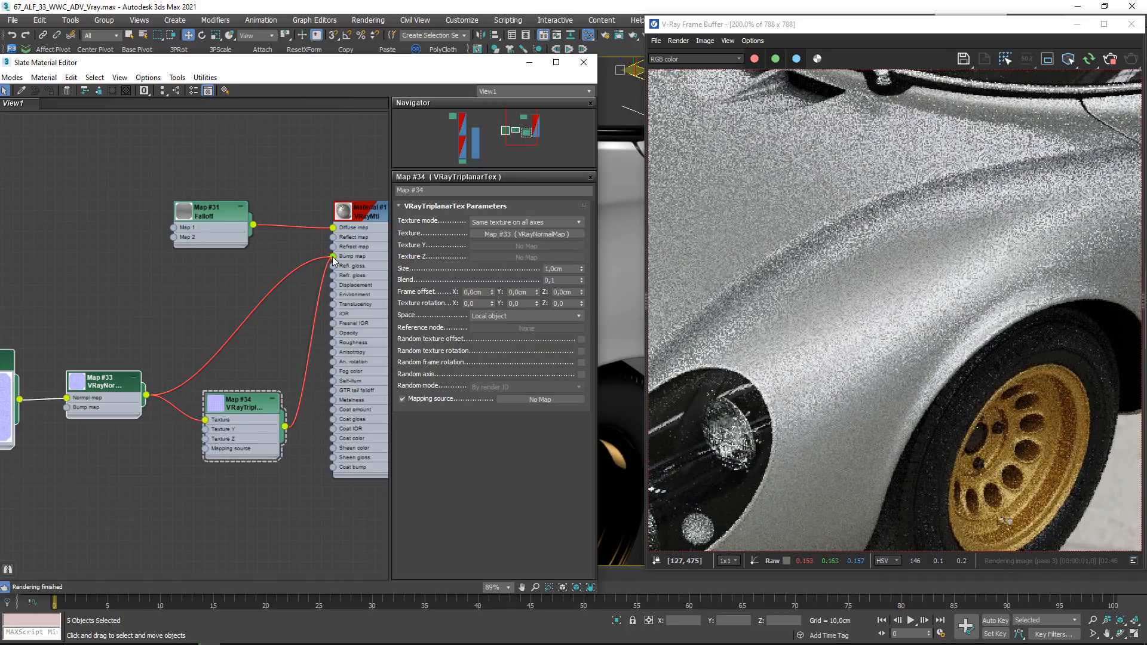
drag(233, 416, 232, 380)
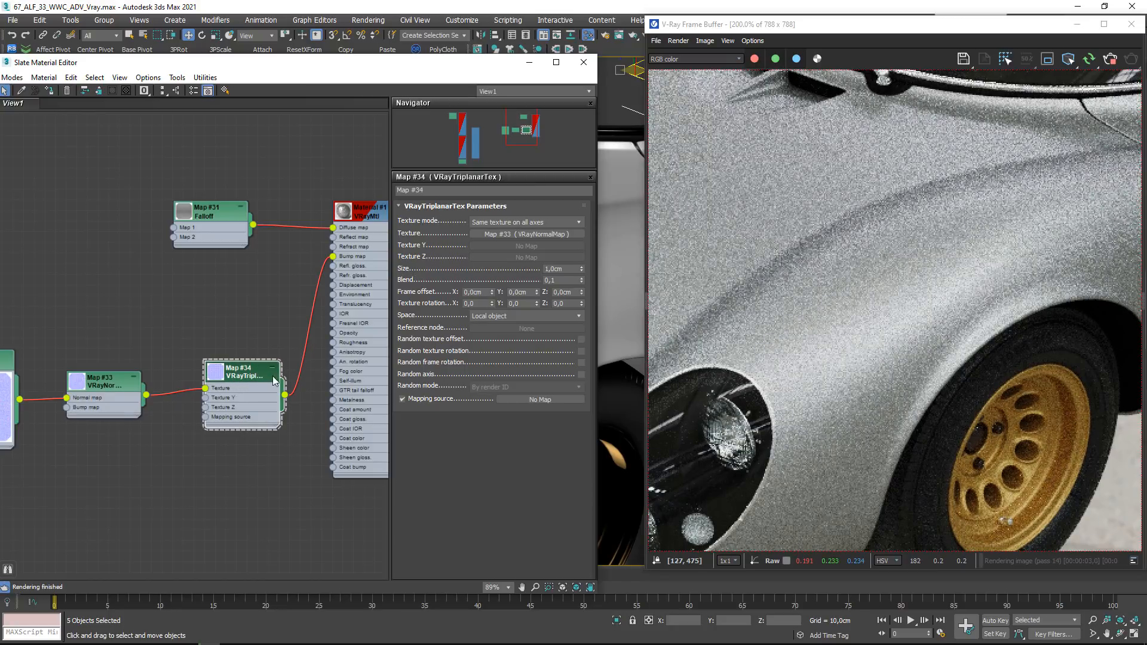
Set the VRayTriplanarTex size to 25 cm and frame the perspective view closely on the front fender
drag(565, 269, 452, 271)
text(25)
key(Return)
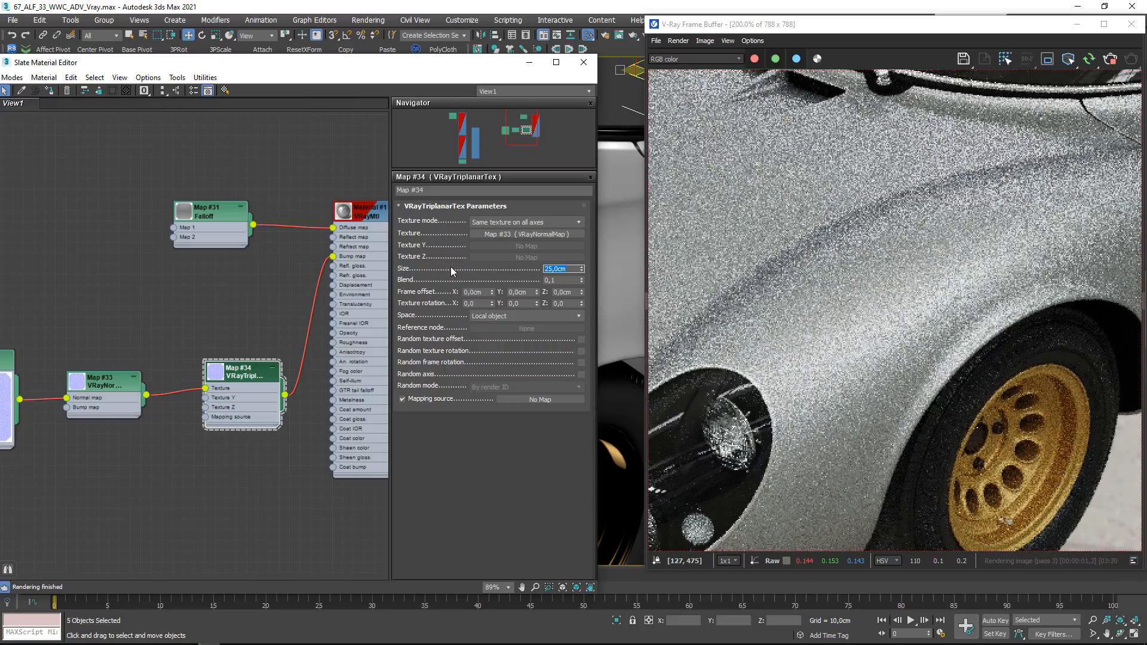
drag(400, 76, 500, 573)
scroll(421, 407, up, 5)
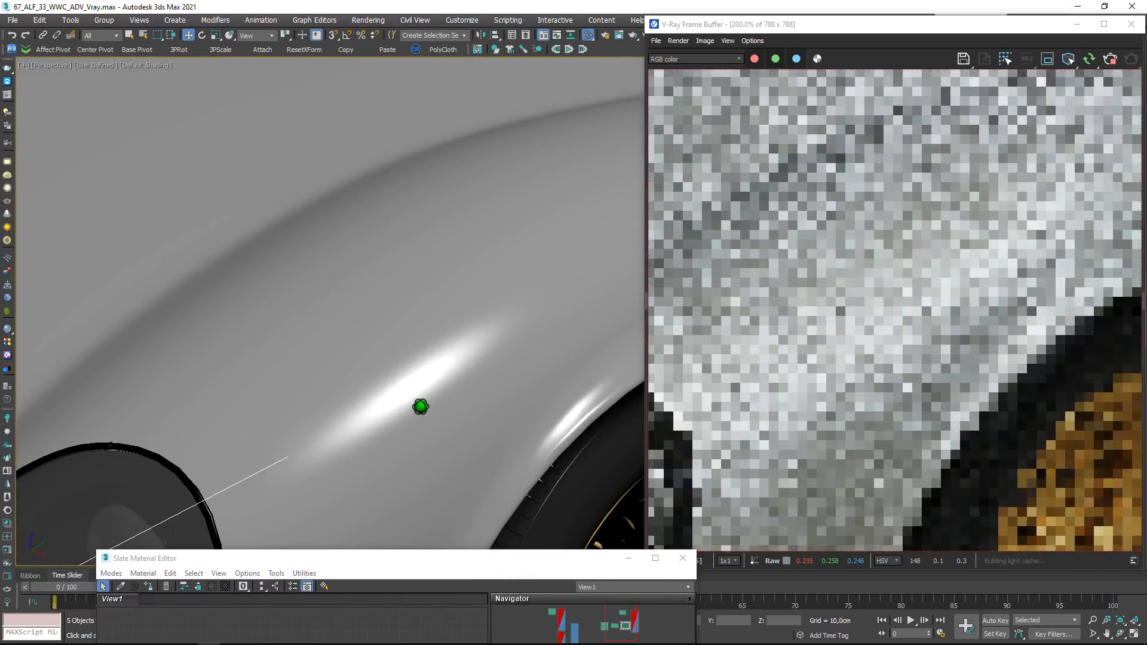
Move the Slate Material Editor back beside the render and examine the flakes on the front fender at different zoom levels
scroll(408, 411, up, 1)
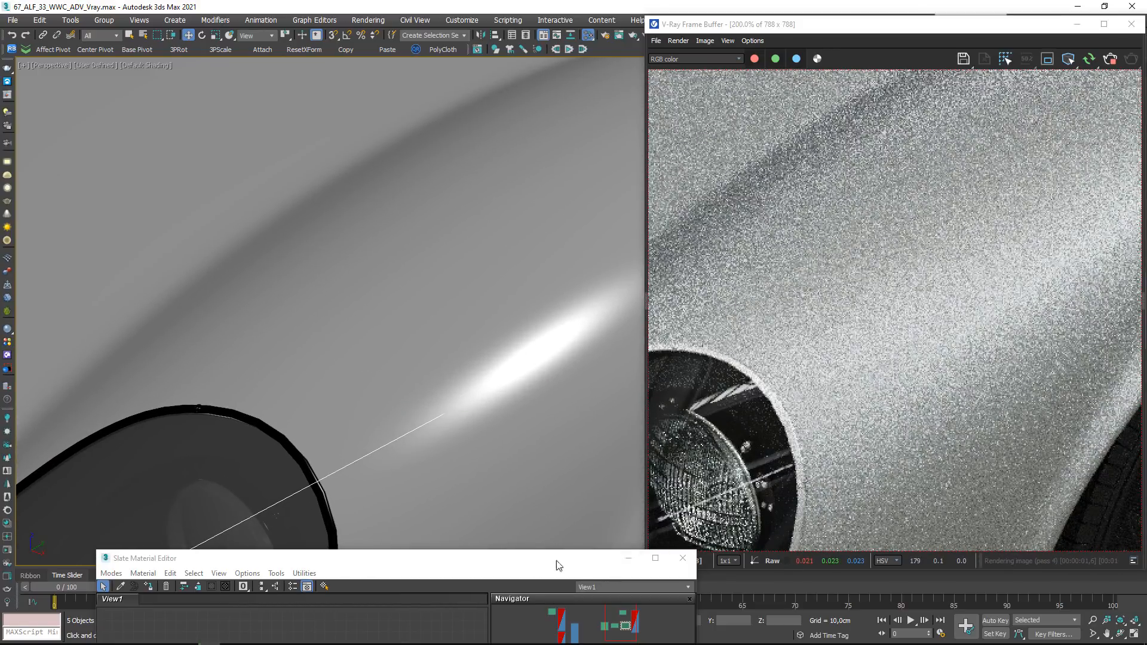
drag(557, 559, 460, 37)
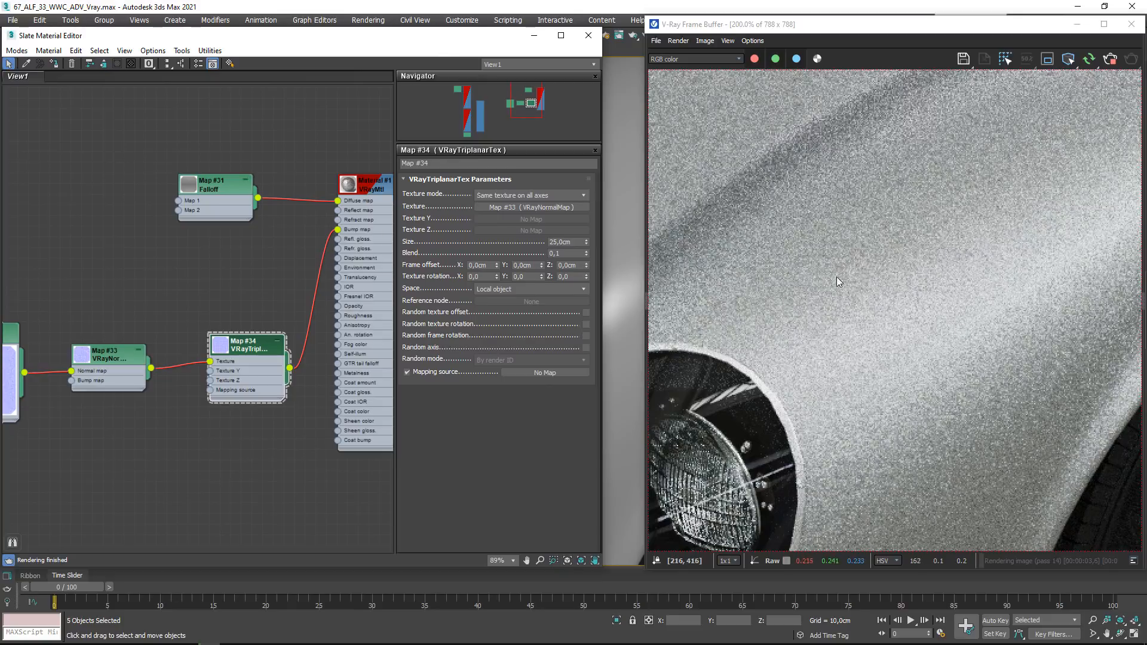
scroll(901, 333, up, 1)
scroll(903, 332, down, 1)
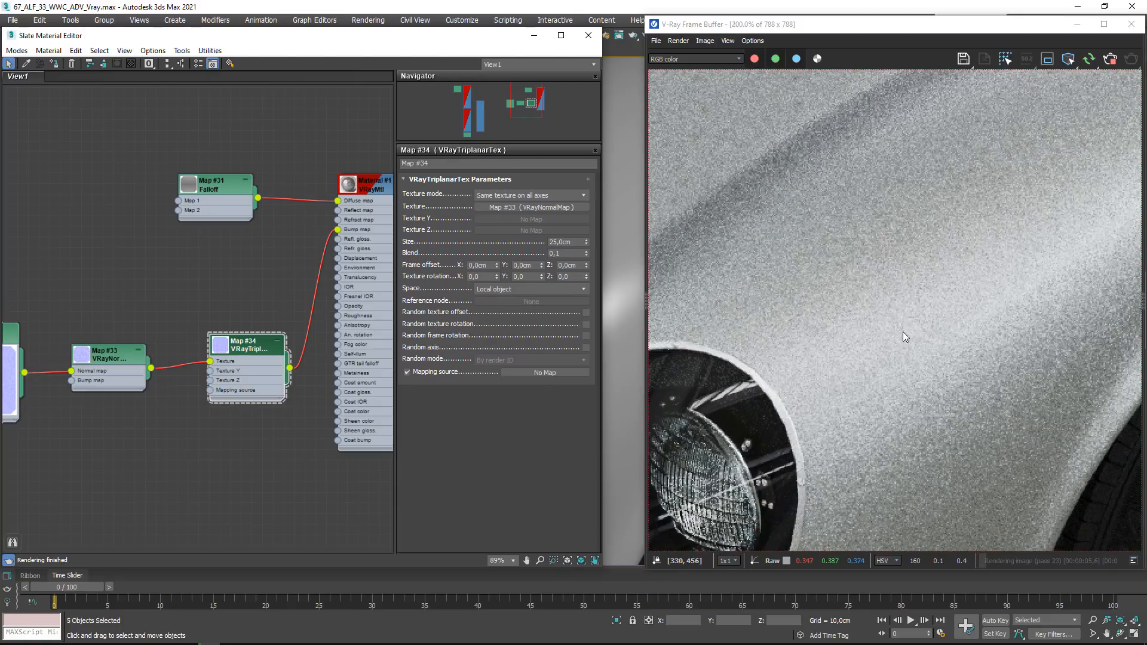
scroll(838, 301, down, 1)
scroll(788, 317, up, 1)
scroll(923, 383, down, 2)
scroll(920, 382, up, 2)
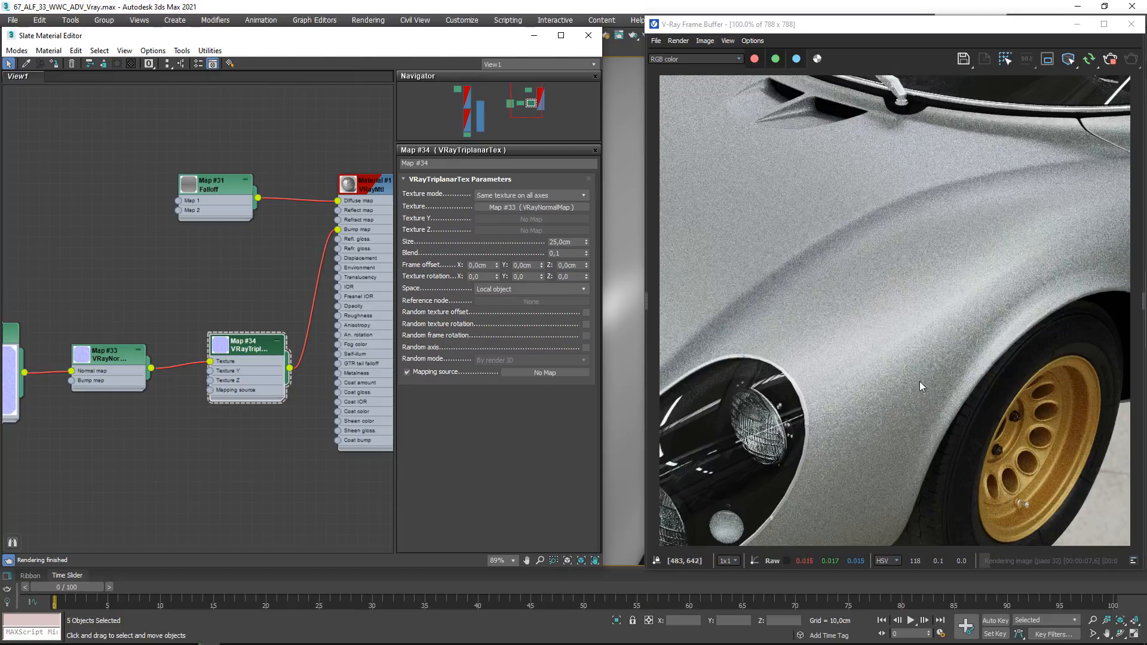
middle_drag(752, 265, 877, 308)
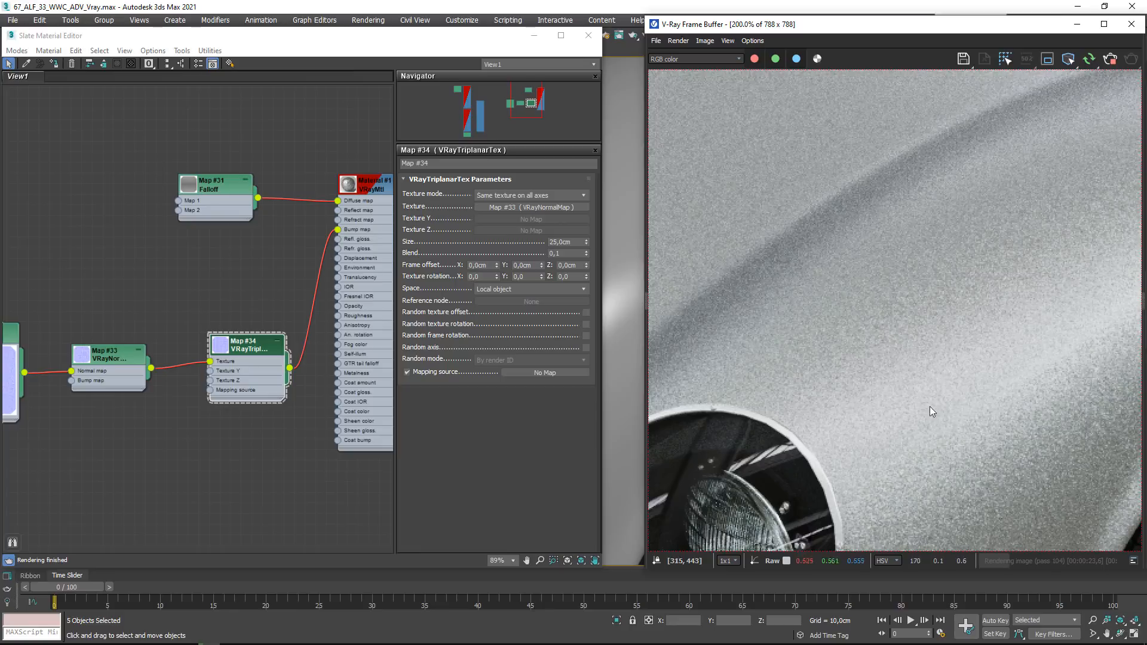
Set the VRayTriplanarTex blend to 0.5 and check the flake transitions across the fender in the render
click(574, 253)
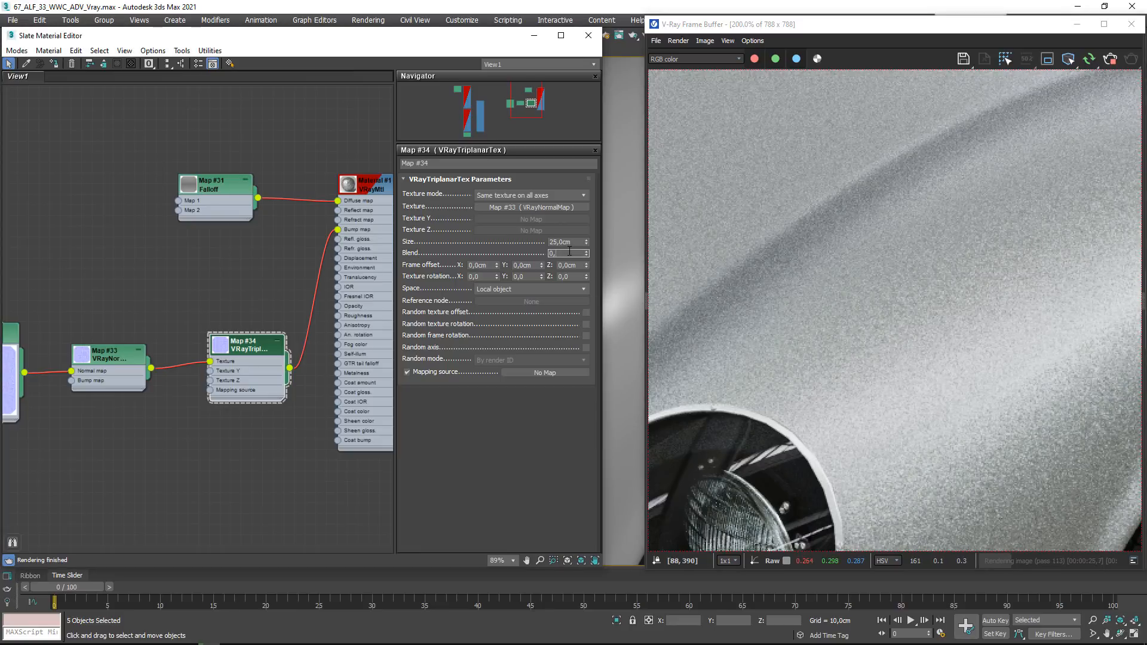
key(Return)
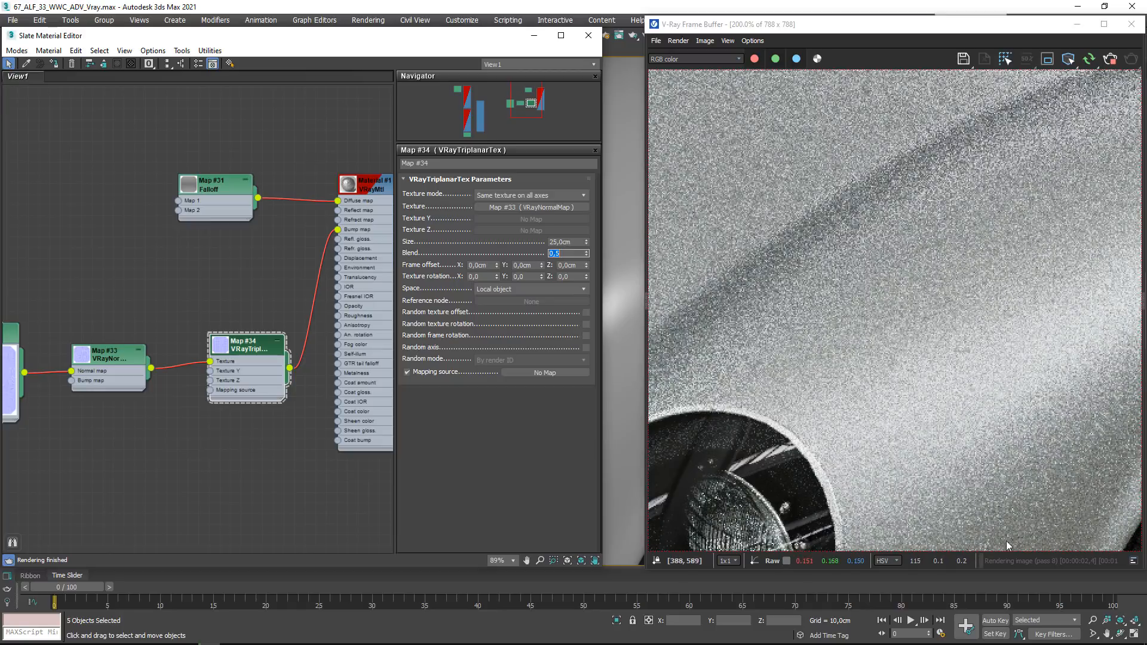
scroll(819, 303, down, 1)
scroll(862, 360, up, 1)
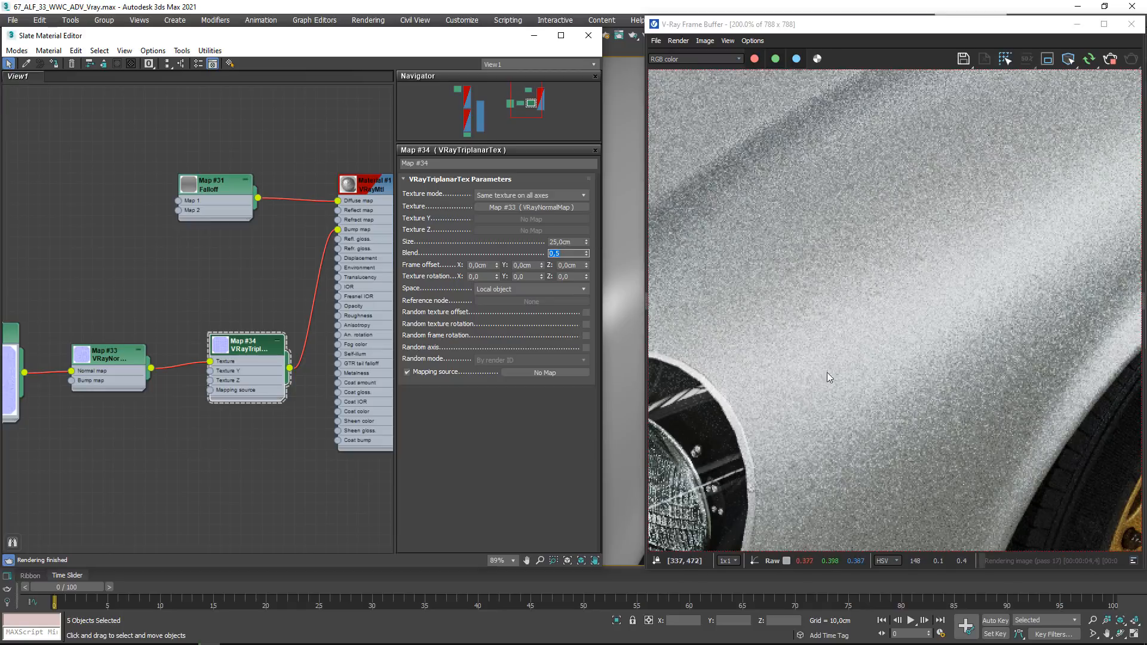
scroll(805, 322, down, 1)
scroll(884, 392, up, 1)
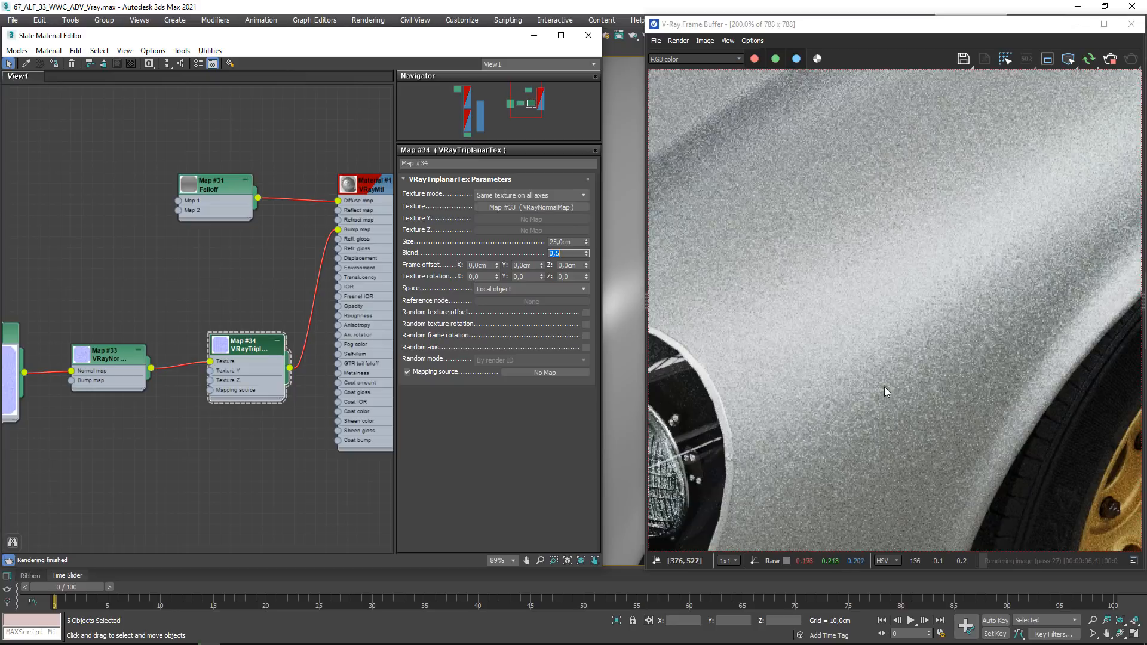
middle_drag(965, 282, 855, 533)
Try a VRayTriplanarTex size of 50 cm and inspect the flakes on the hood and fender in the render
click(487, 243)
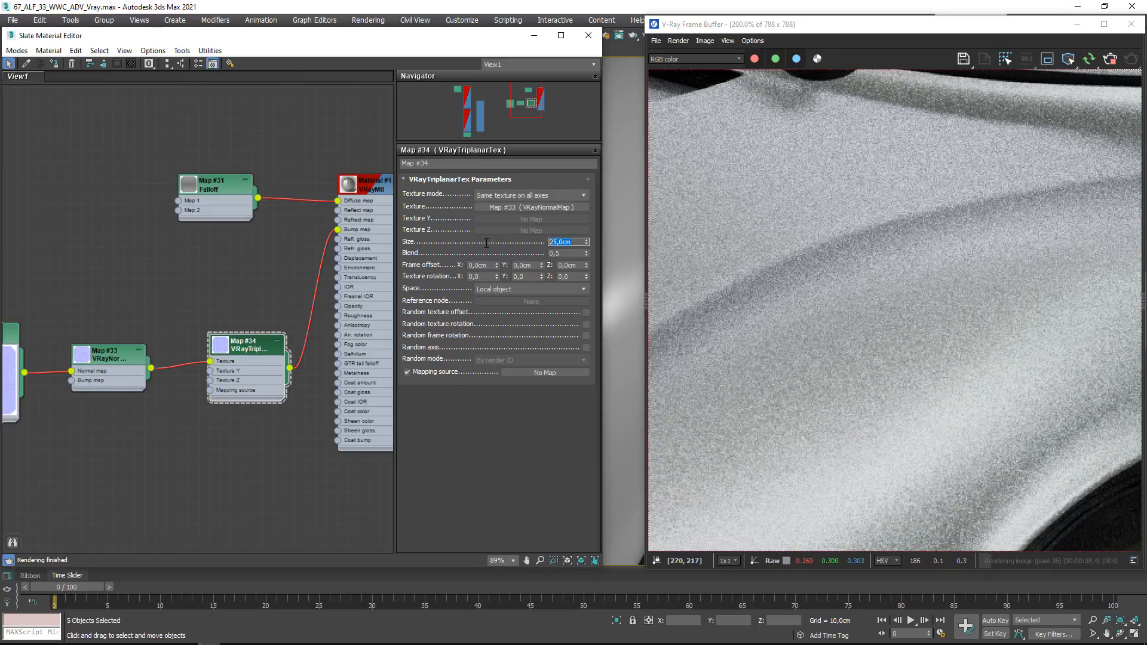
middle_drag(809, 305, 1091, 313)
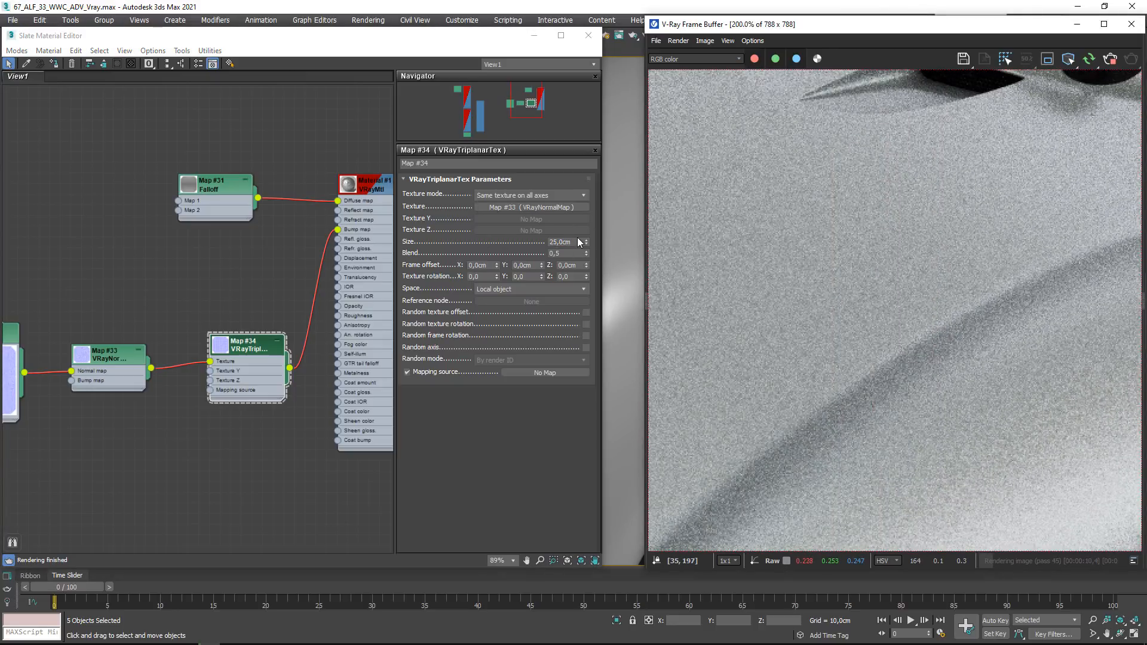
drag(579, 242, 470, 246)
text(10)
key(Return)
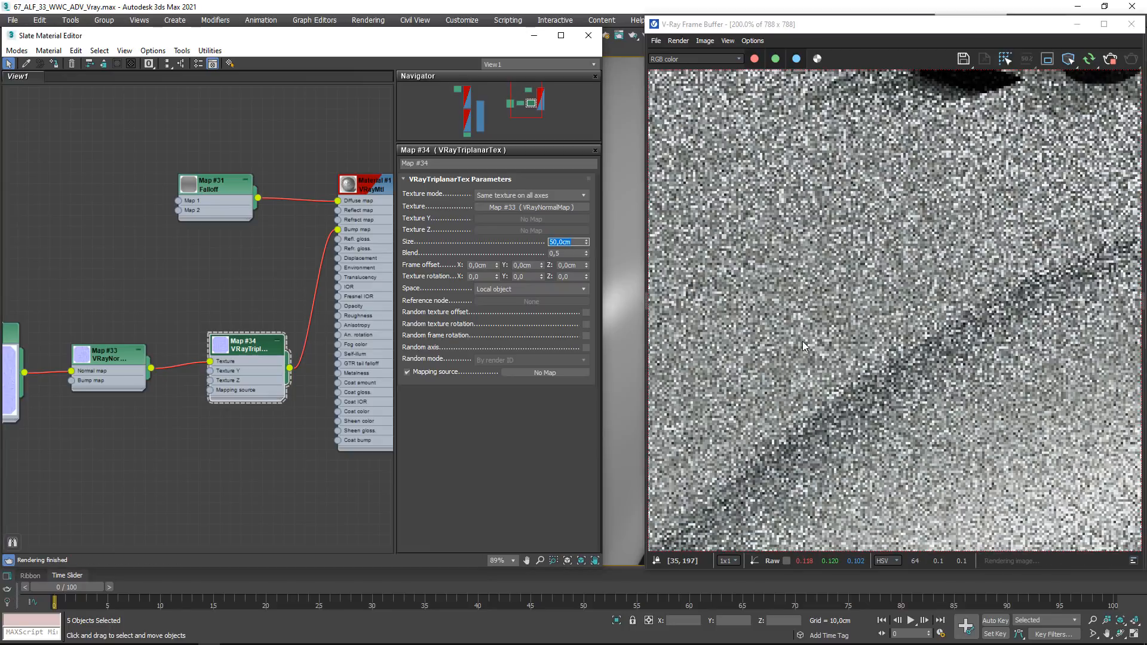
scroll(972, 451, down, 2)
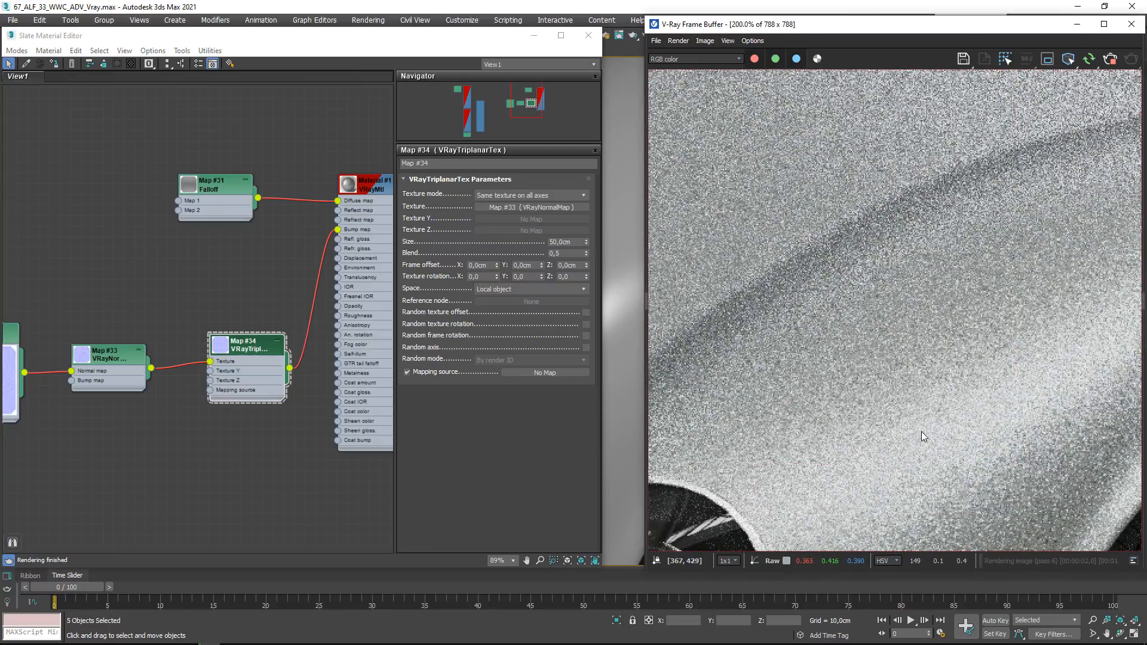
scroll(872, 427, up, 3)
scroll(920, 358, down, 2)
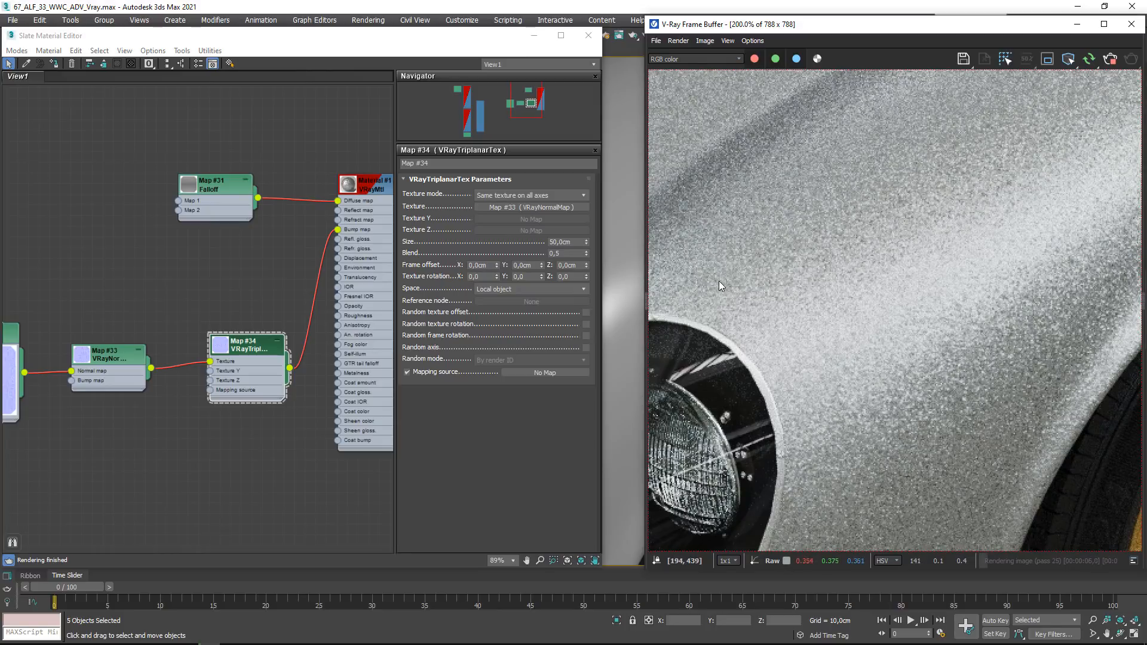
middle_drag(814, 354, 917, 444)
middle_drag(1040, 354, 906, 345)
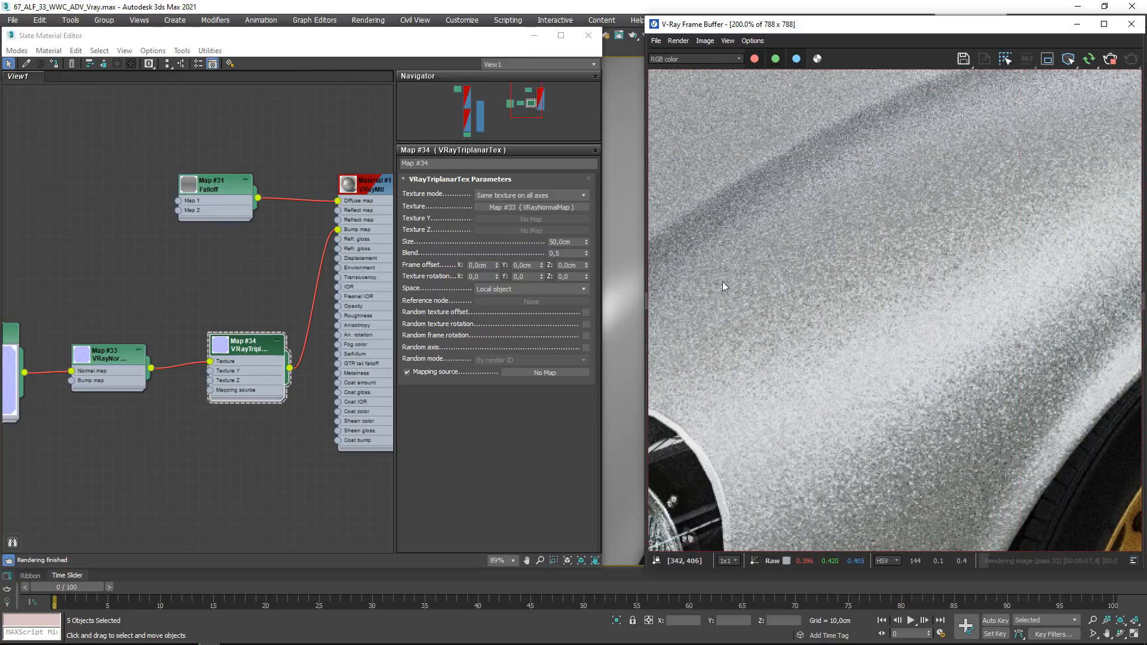
Restore the VRayTriplanarTex size to 25 cm
double_click(568, 242)
text(25)
key(Return)
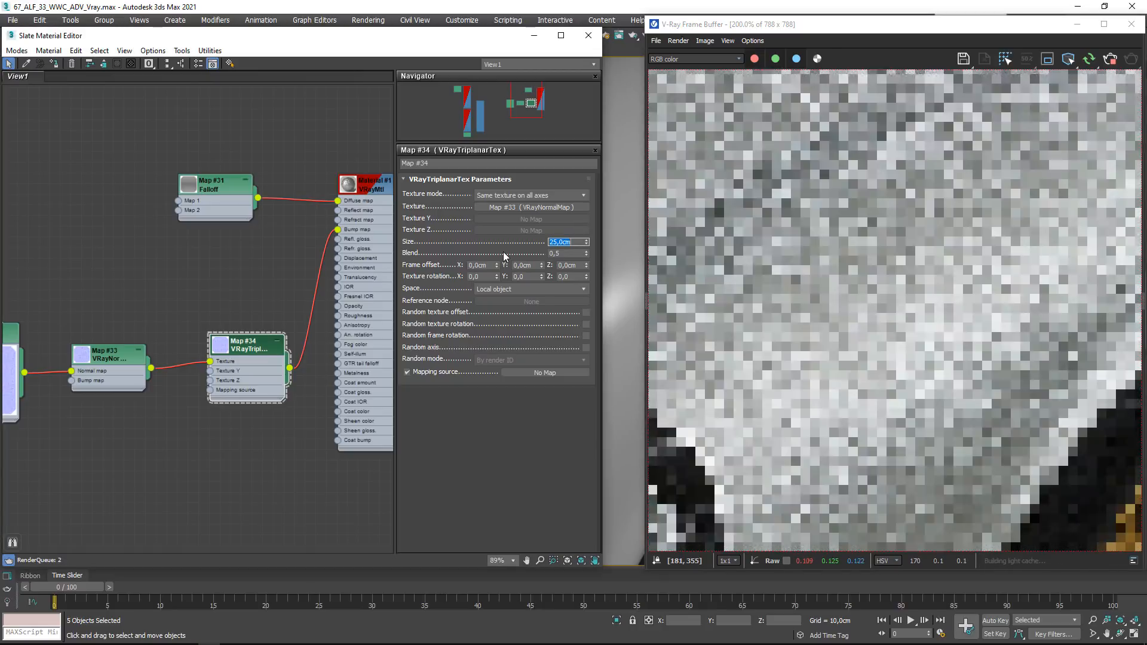
Reduce the normal map multiplier of the VRayNormalMap to 0.6 and check the softer flakes in the render
double_click(120, 355)
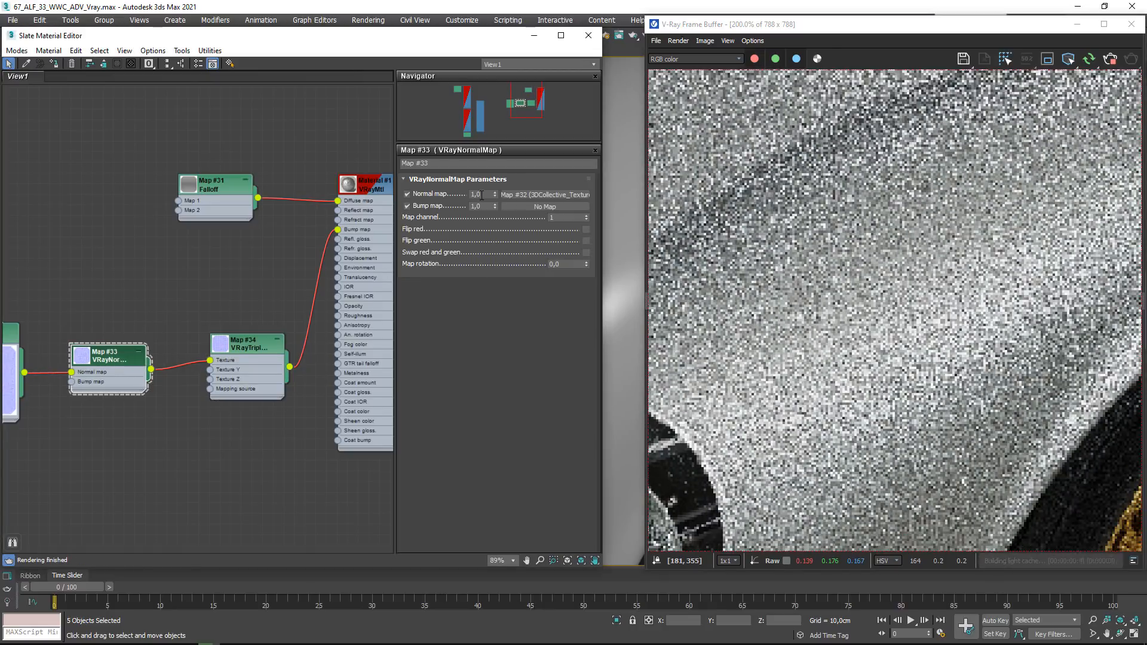
text(0,7)
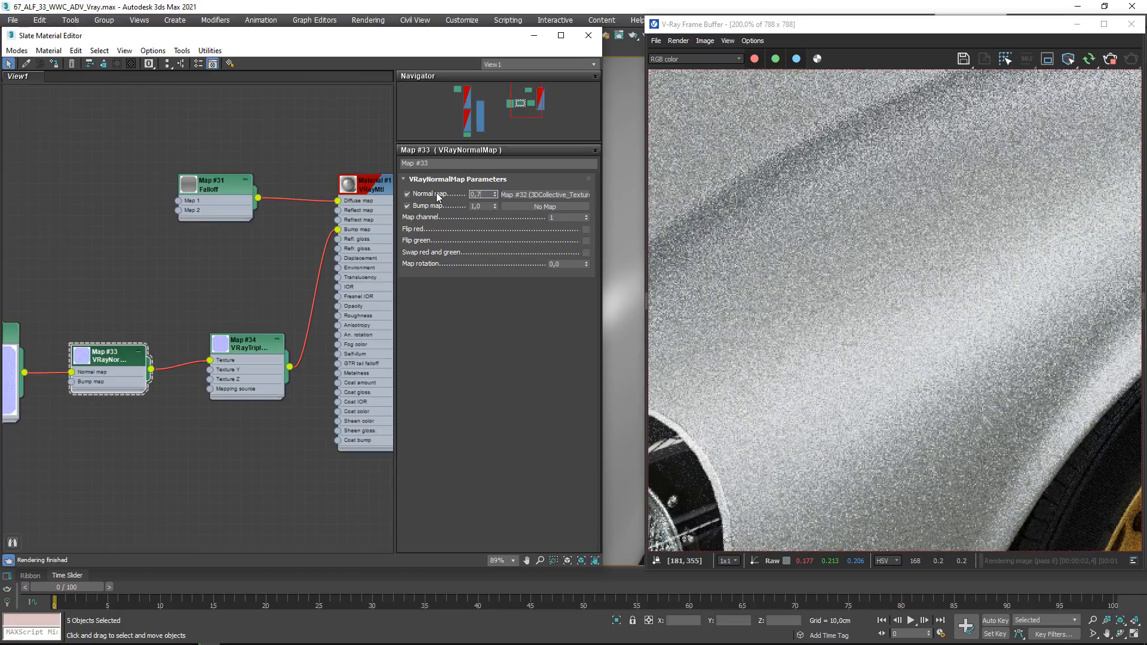
key(Return)
text(0,6)
key(Return)
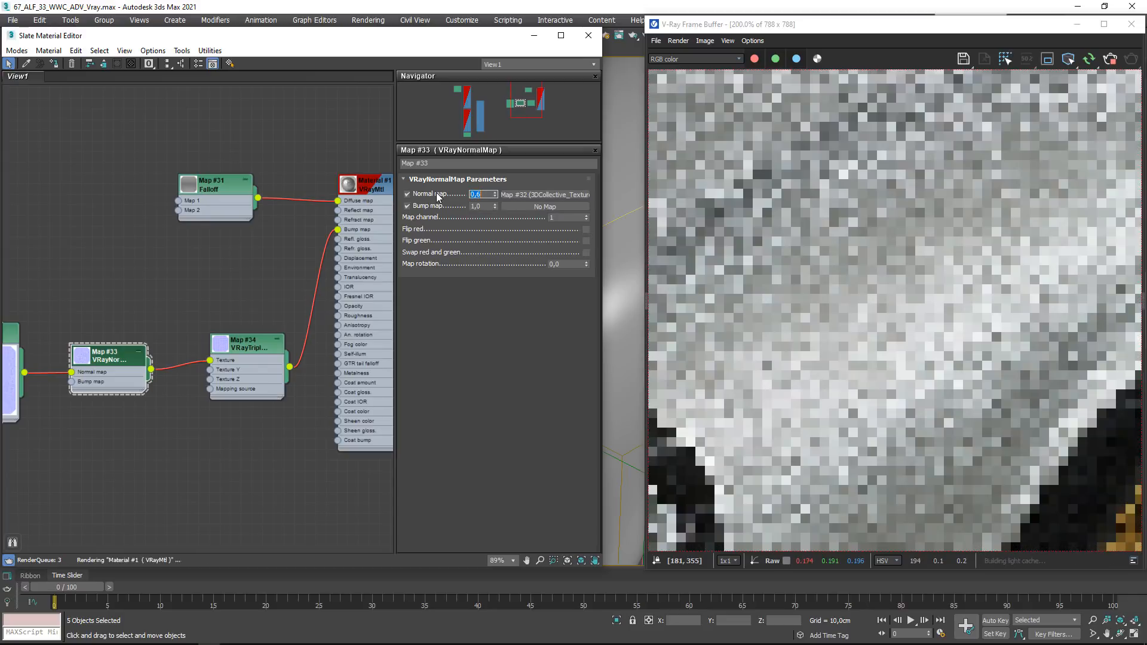
scroll(844, 326, down, 2)
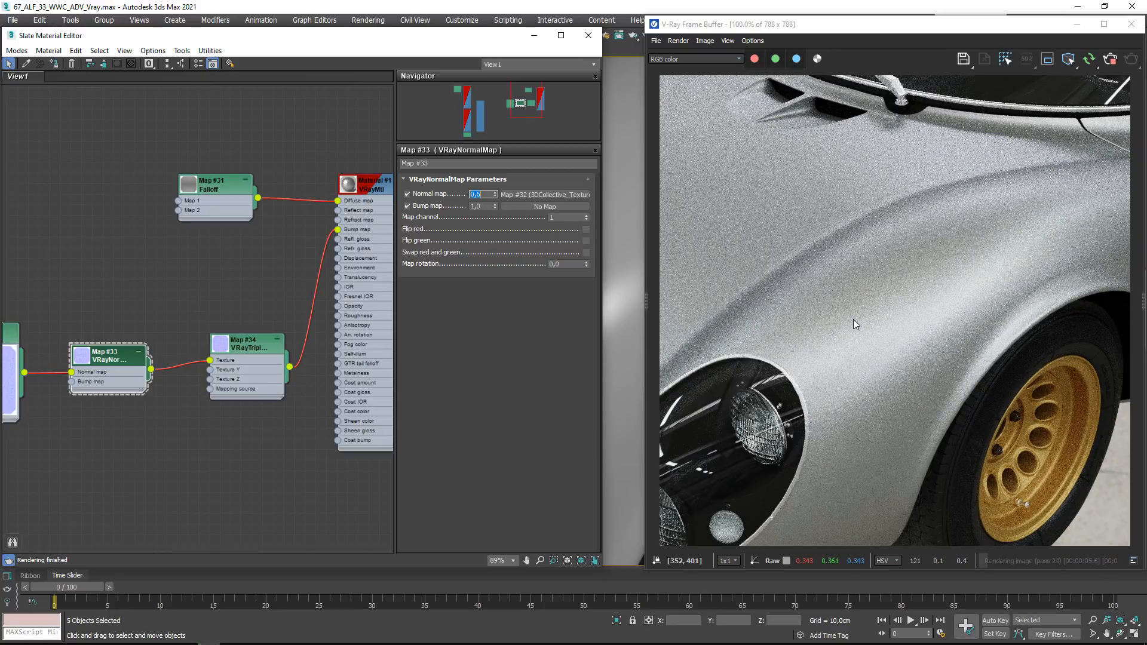
Tidy the node graph by moving the flake map nodes up beneath the Falloff and placing the VRayMtl beside them
middle_drag(239, 318, 306, 317)
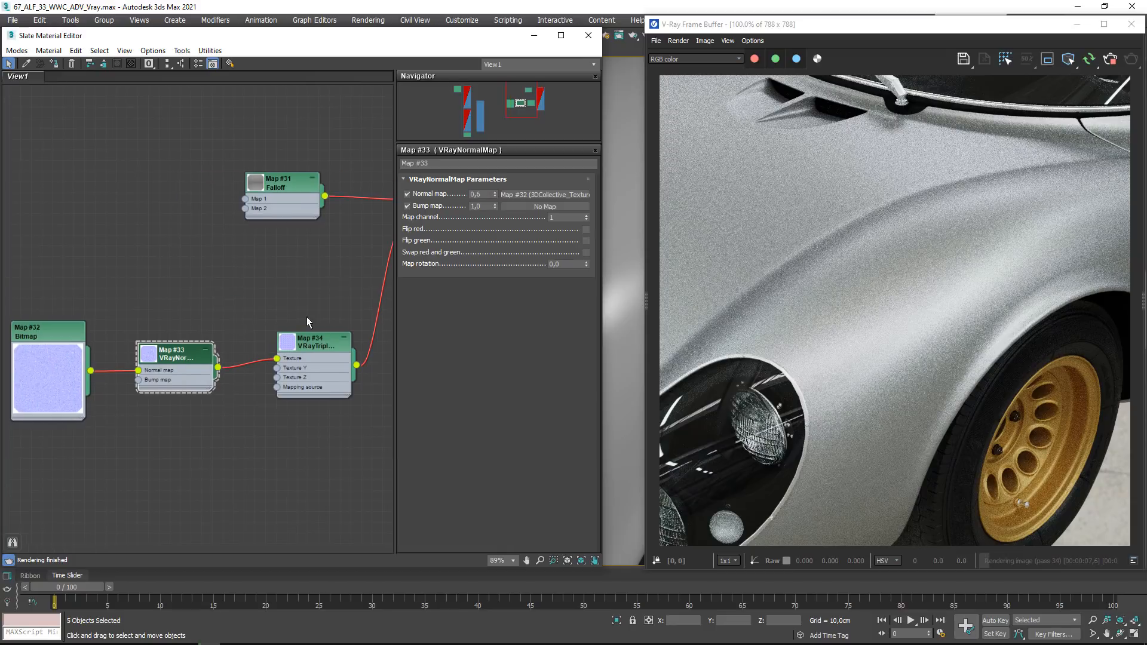
drag(345, 305, 19, 423)
drag(319, 351, 288, 278)
middle_drag(351, 405, 241, 414)
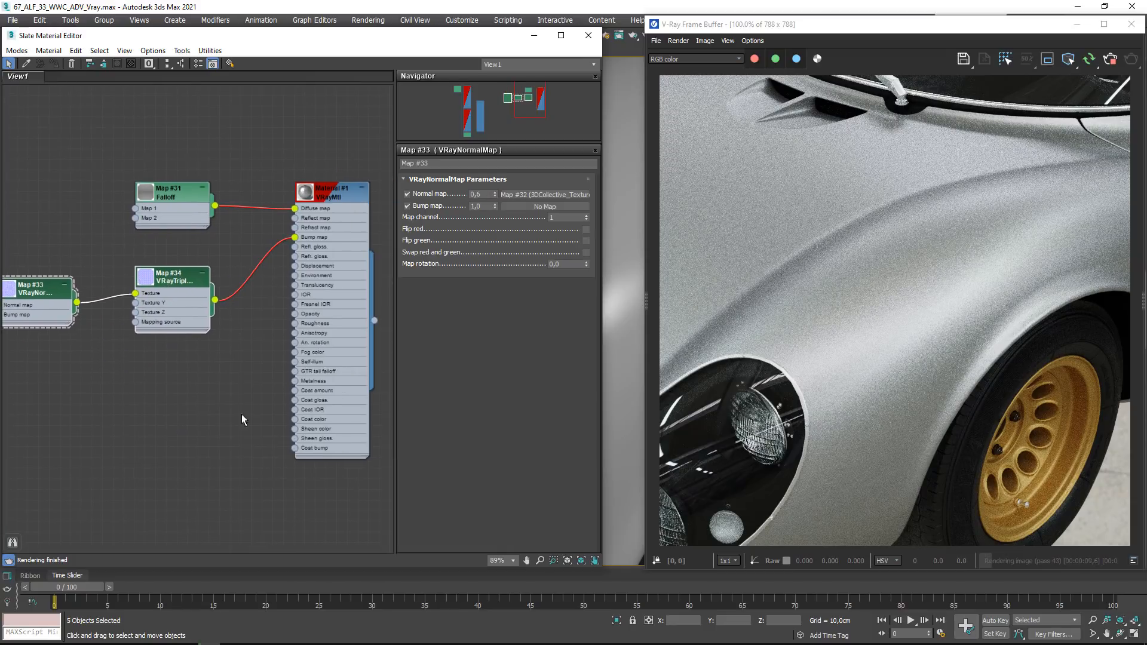
click(241, 414)
drag(334, 199, 322, 220)
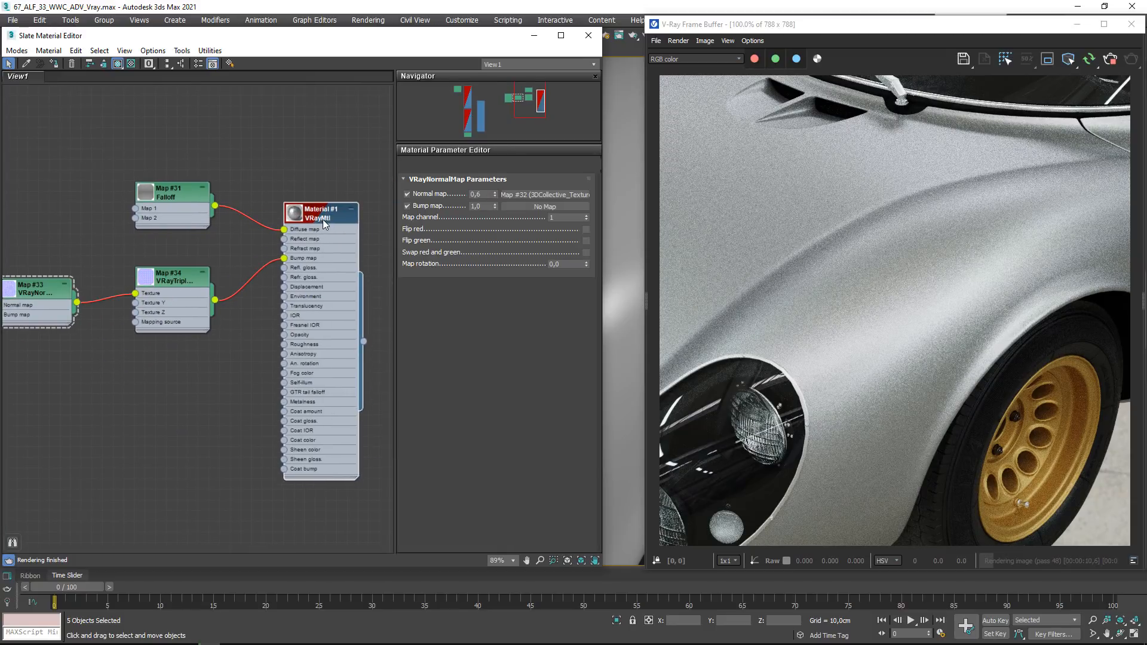
Set the coat amount of the car paint VRayMtl to 1 and inspect the clear coat reflections on the fender
double_click(323, 220)
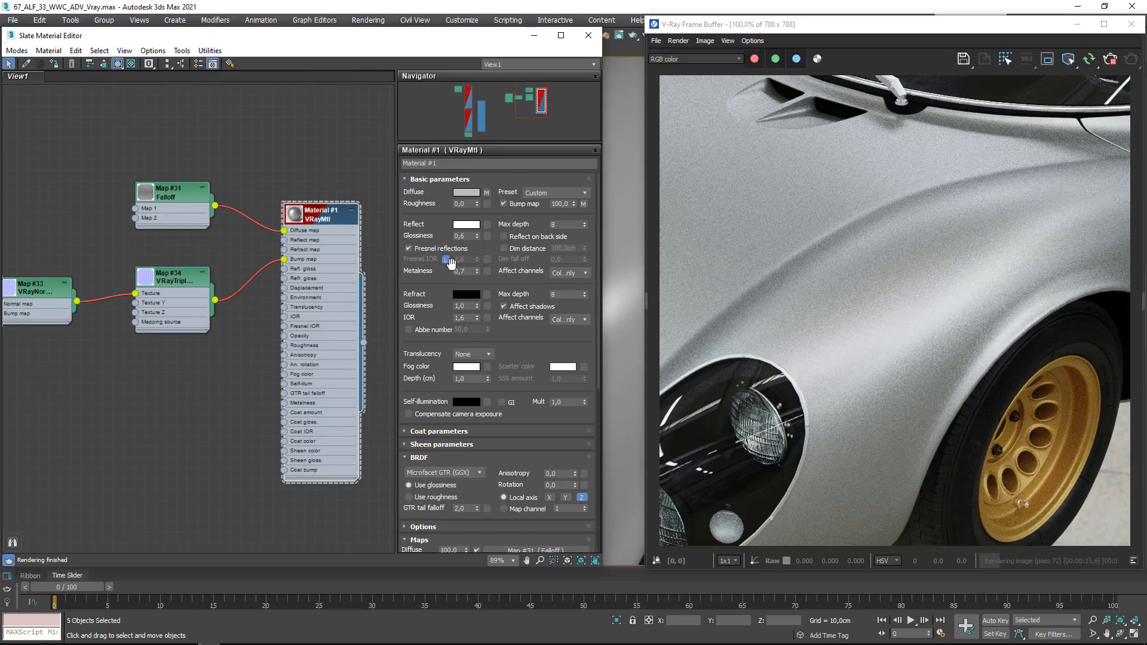
middle_drag(264, 375, 249, 327)
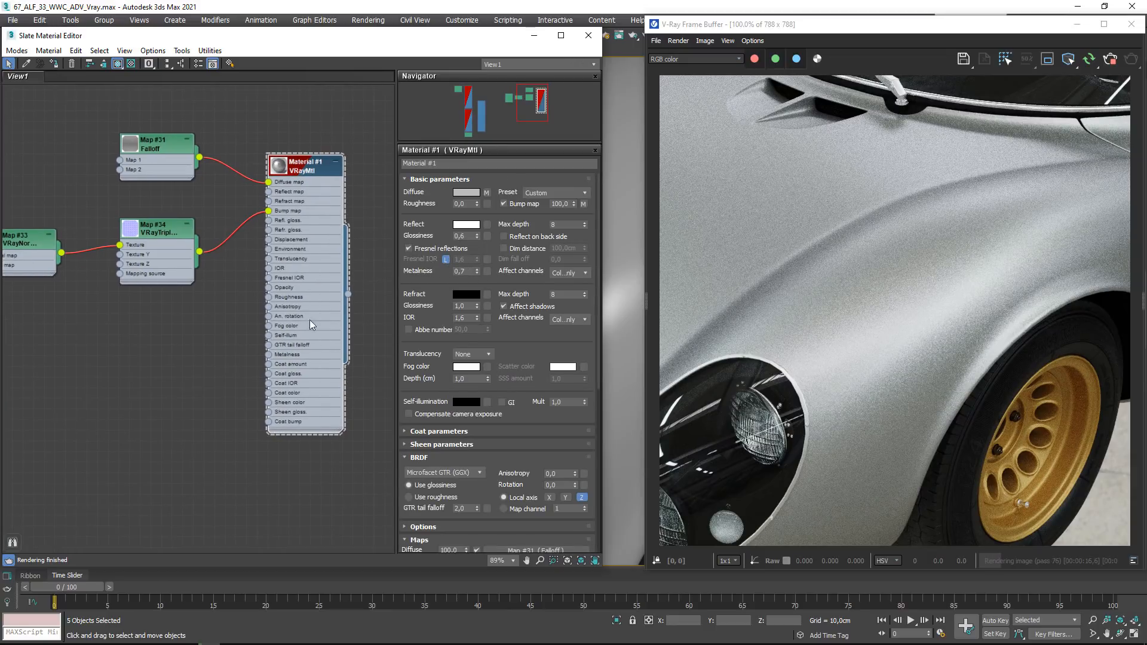
click(409, 432)
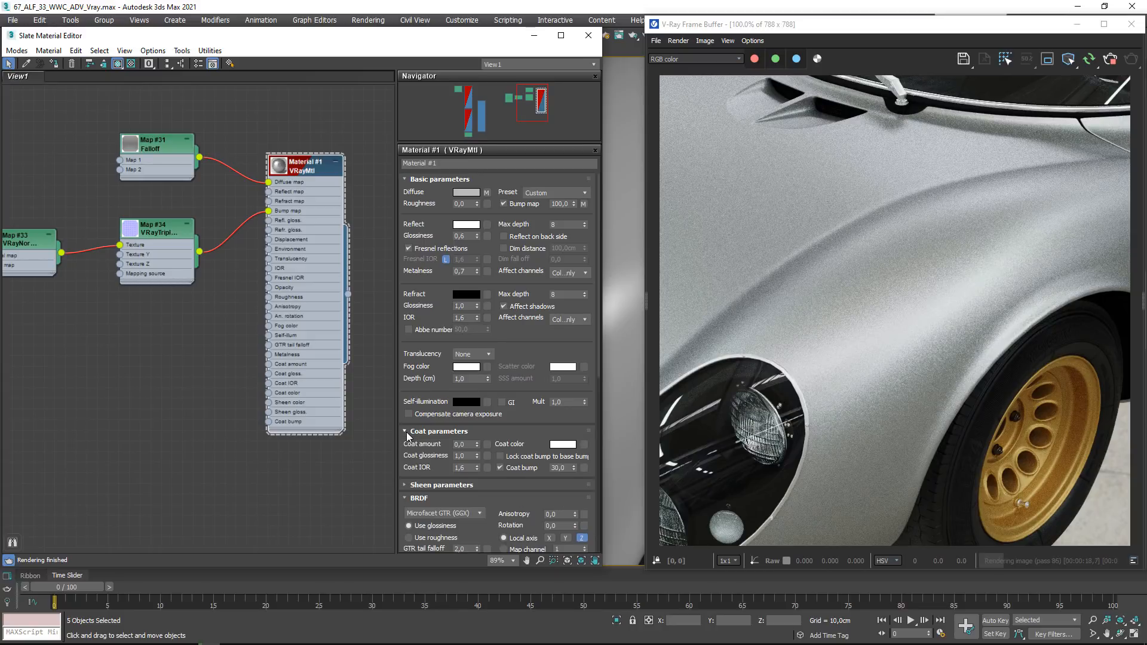
click(469, 445)
text(1)
key(Return)
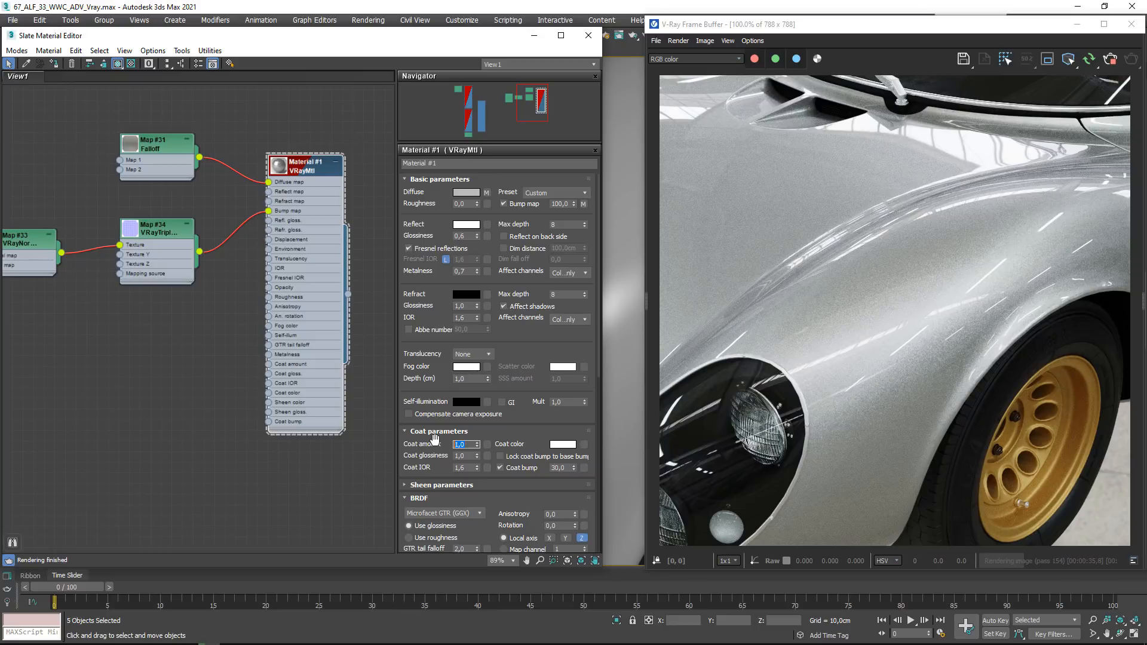
click(463, 468)
click(464, 456)
scroll(844, 331, up, 2)
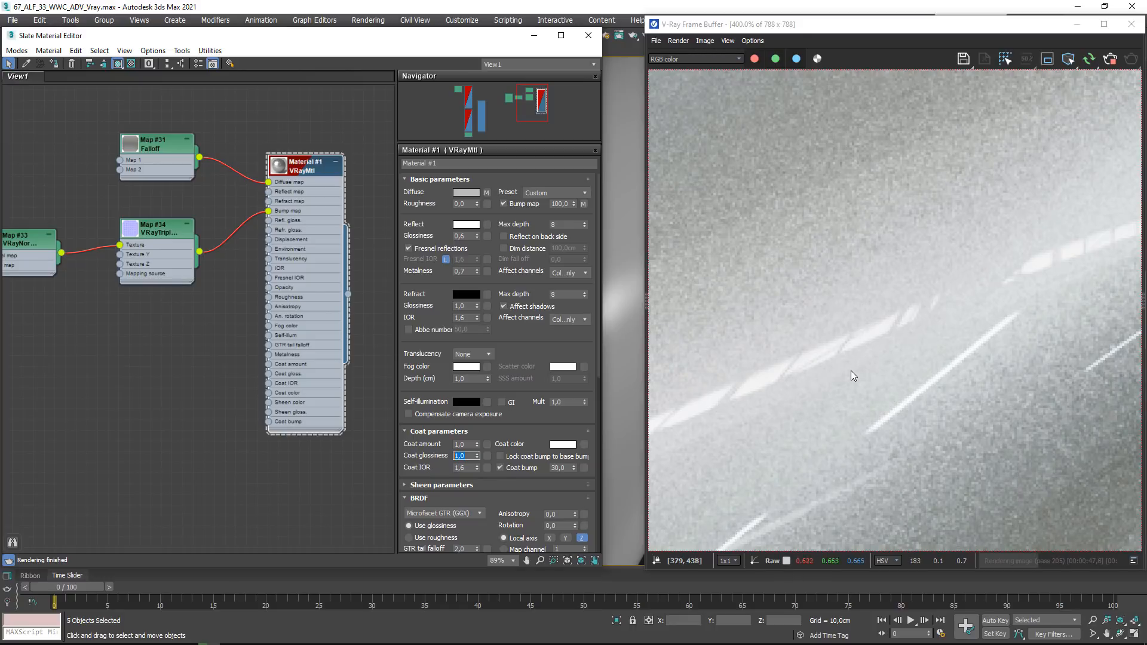
Set the base reflection glossiness of the VRayMtl to 0.7 and check the flakes under the coat in the render
middle_drag(259, 263, 286, 303)
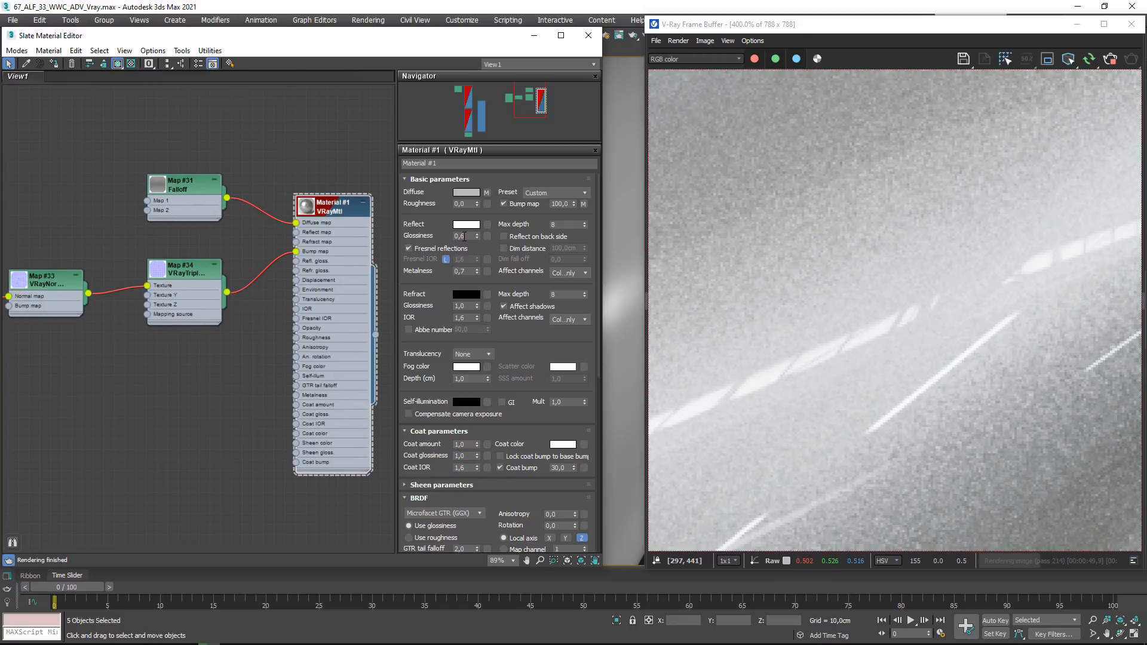
click(465, 236)
text(7)
key(Return)
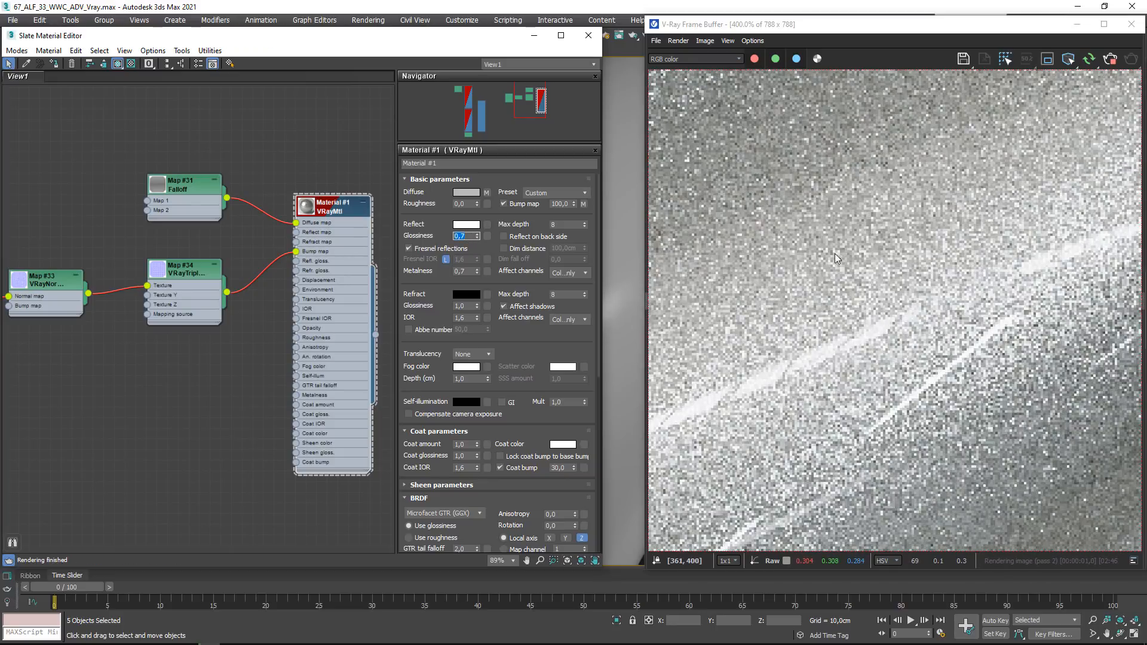
scroll(860, 331, down, 1)
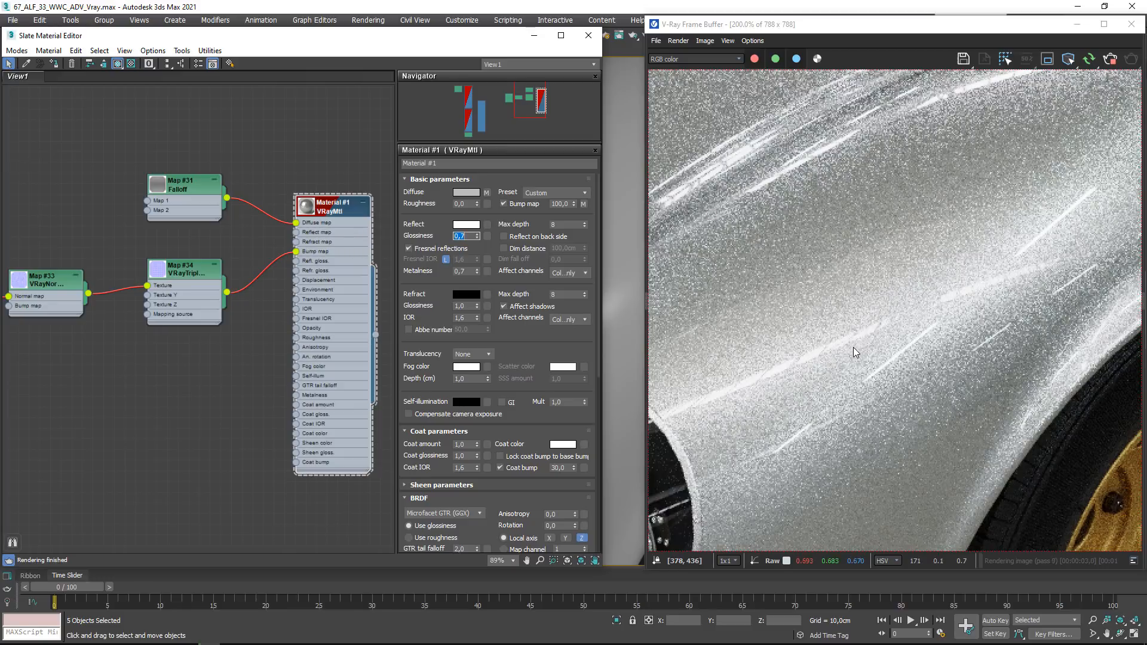
Set the coat glossiness of the VRayMtl to 0.97
double_click(464, 455)
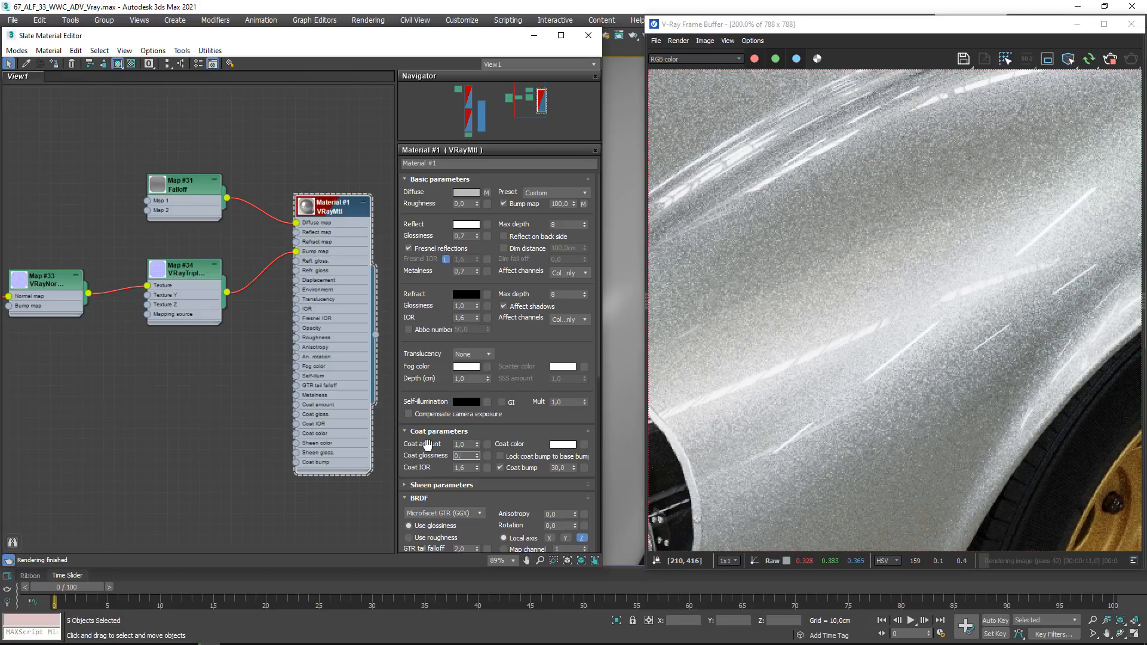
key(Return)
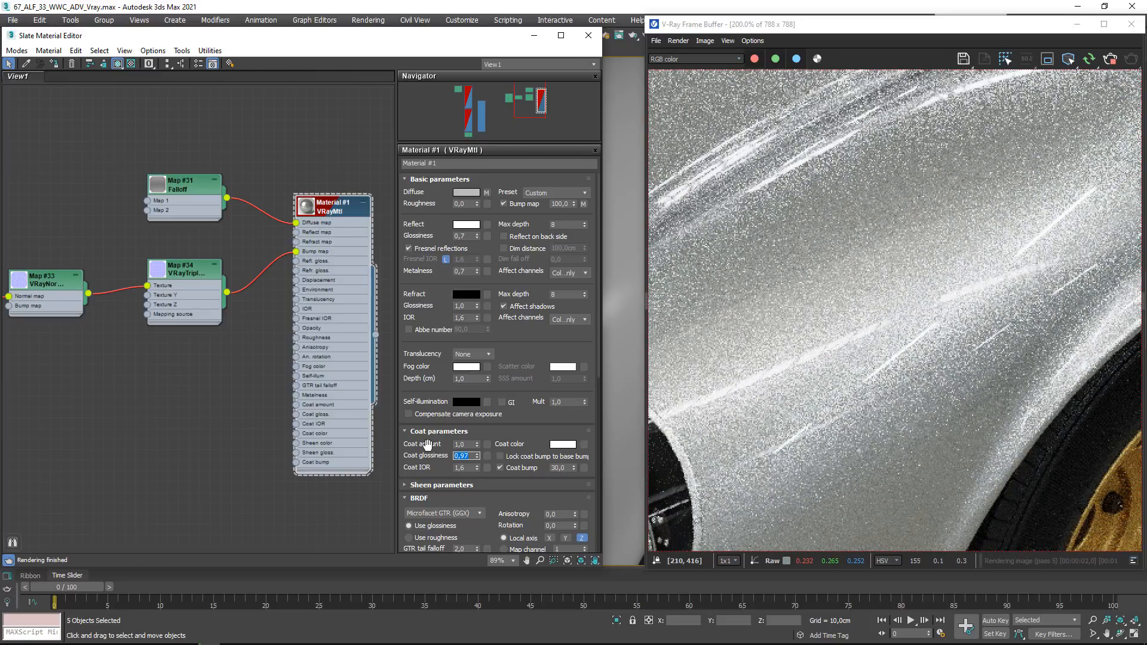
Try a coat IOR of 1 on the car paint VRayMtl and check the reflections on the front fender
click(471, 468)
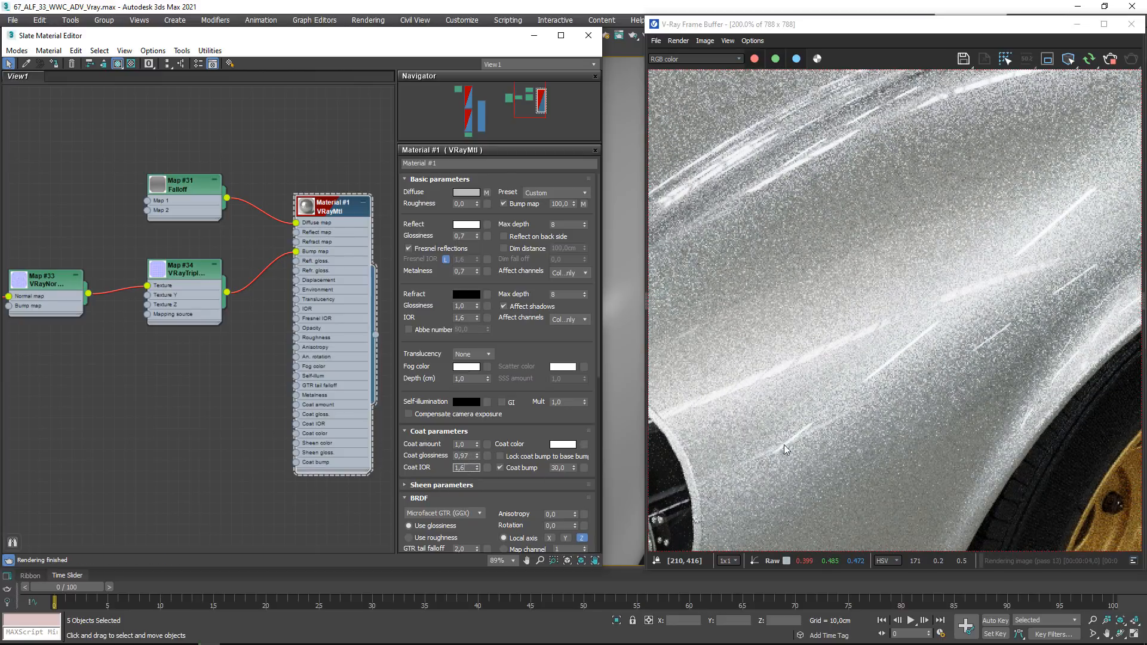
scroll(872, 393, down, 2)
scroll(881, 370, up, 1)
text(1,)
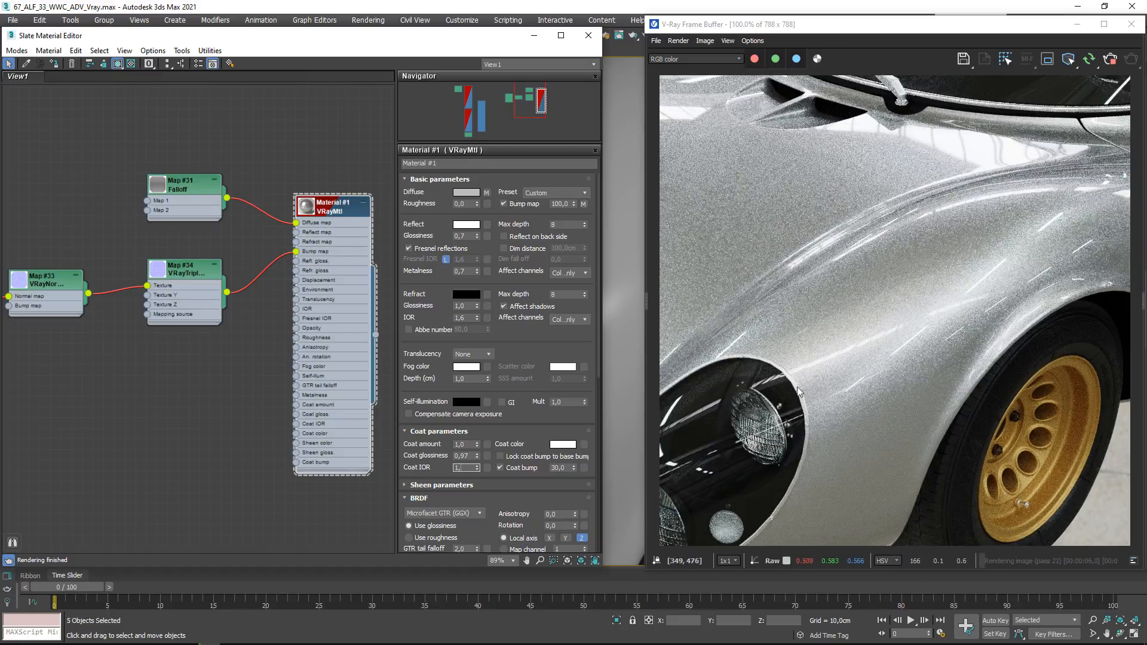
text(0)
key(Return)
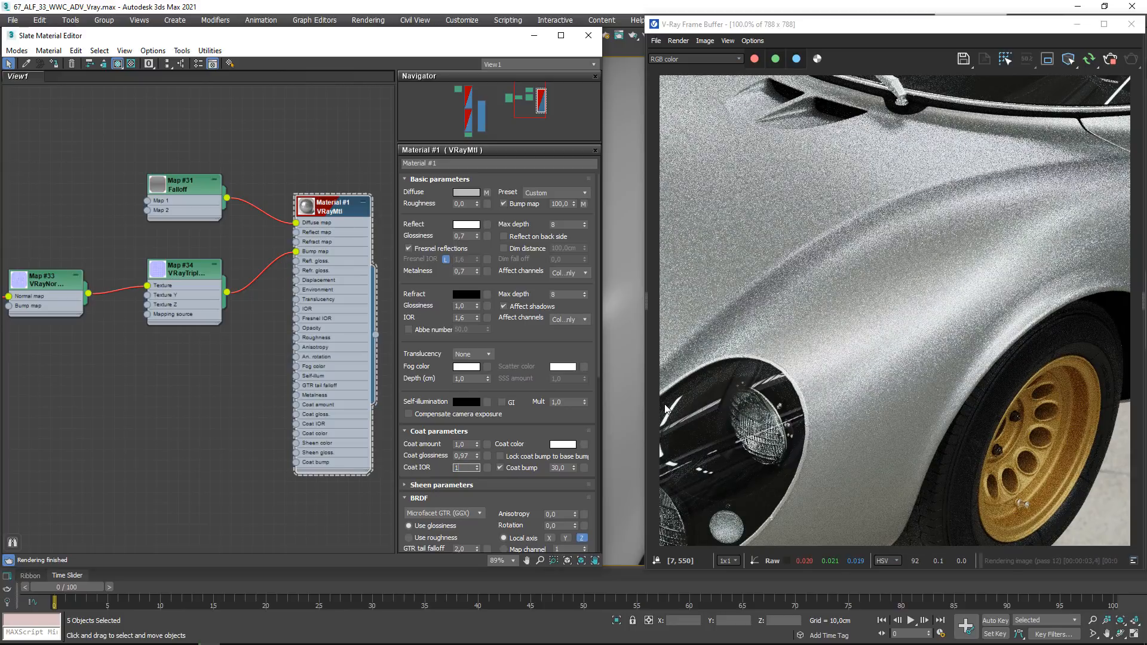
Set the coat IOR of the car paint VRayMtl to 1.47 after comparing other values in the render
text(1,6)
key(Return)
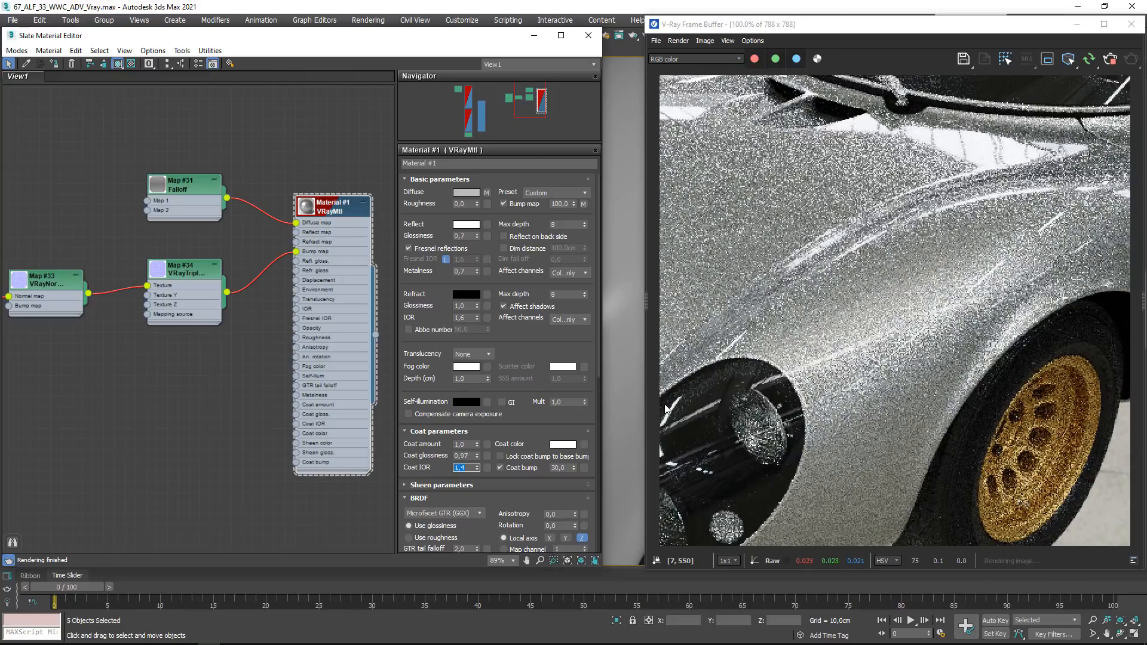
text(1,2)
key(Return)
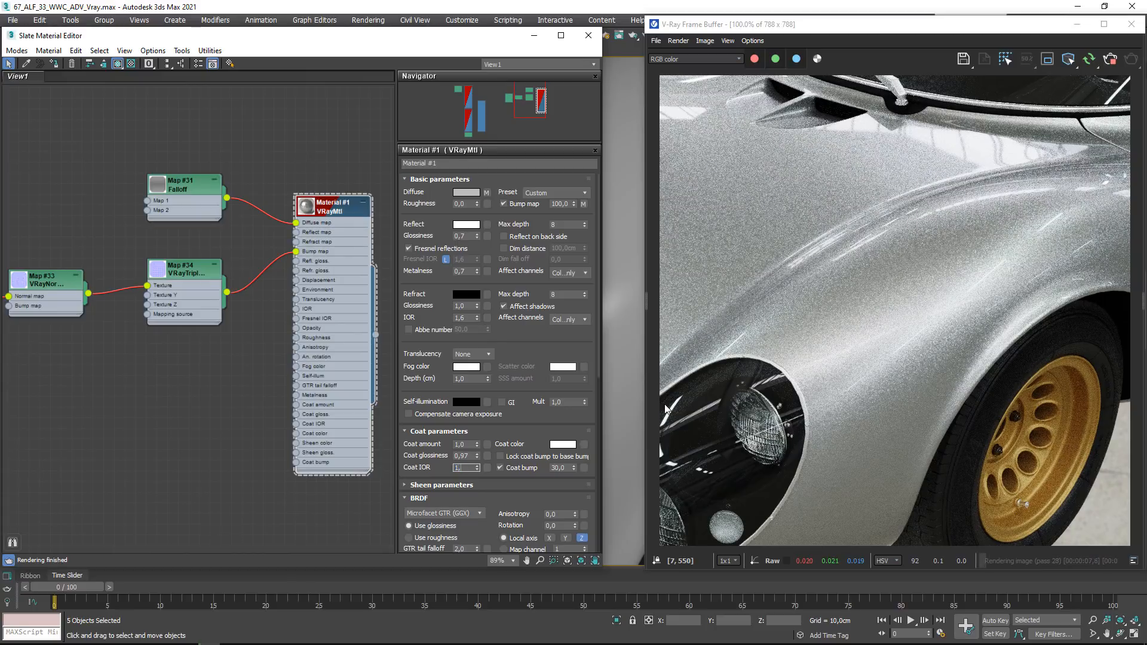
key(Return)
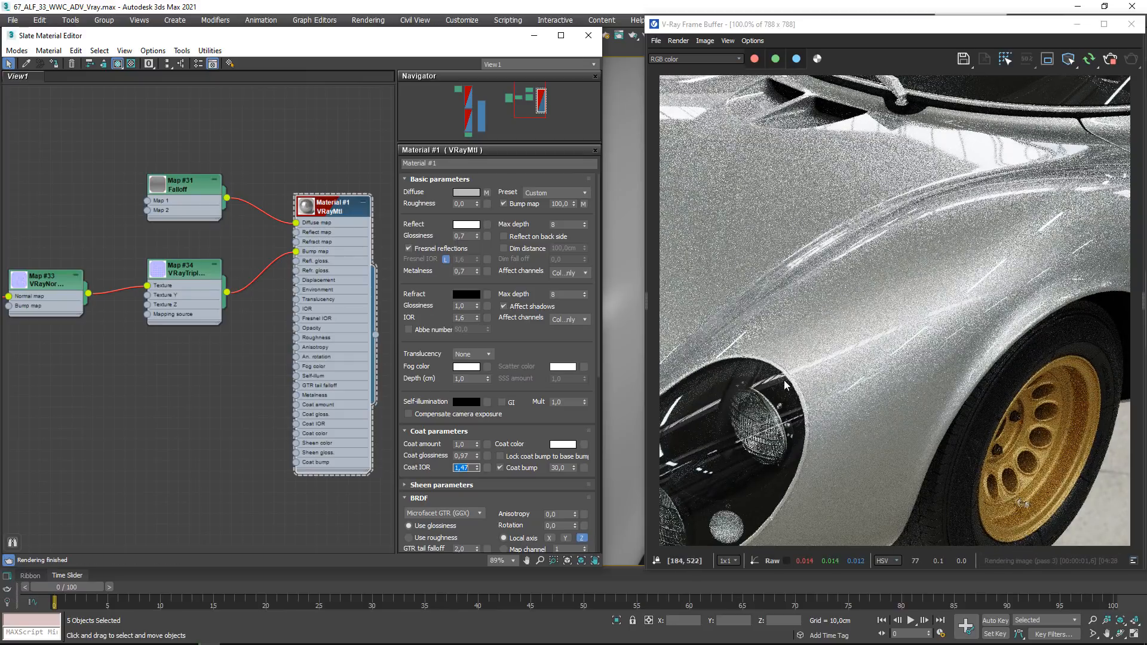
scroll(929, 307, down, 2)
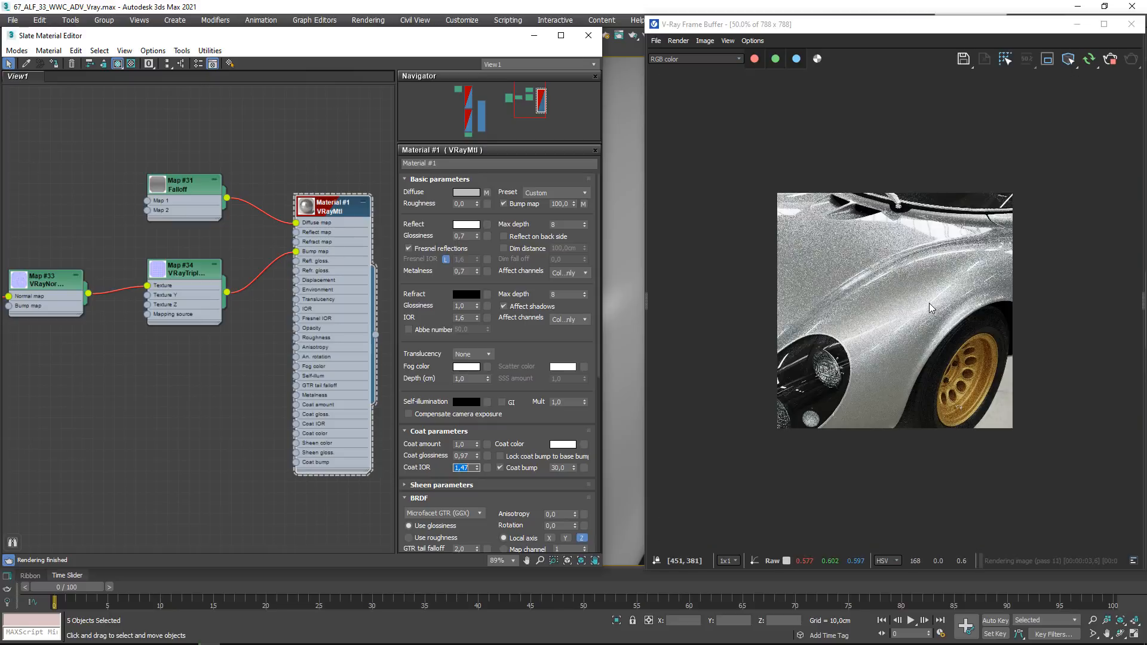
Frame a close-up of the rear fender in the perspective view to examine the flakes and clear coat reflections
click(588, 35)
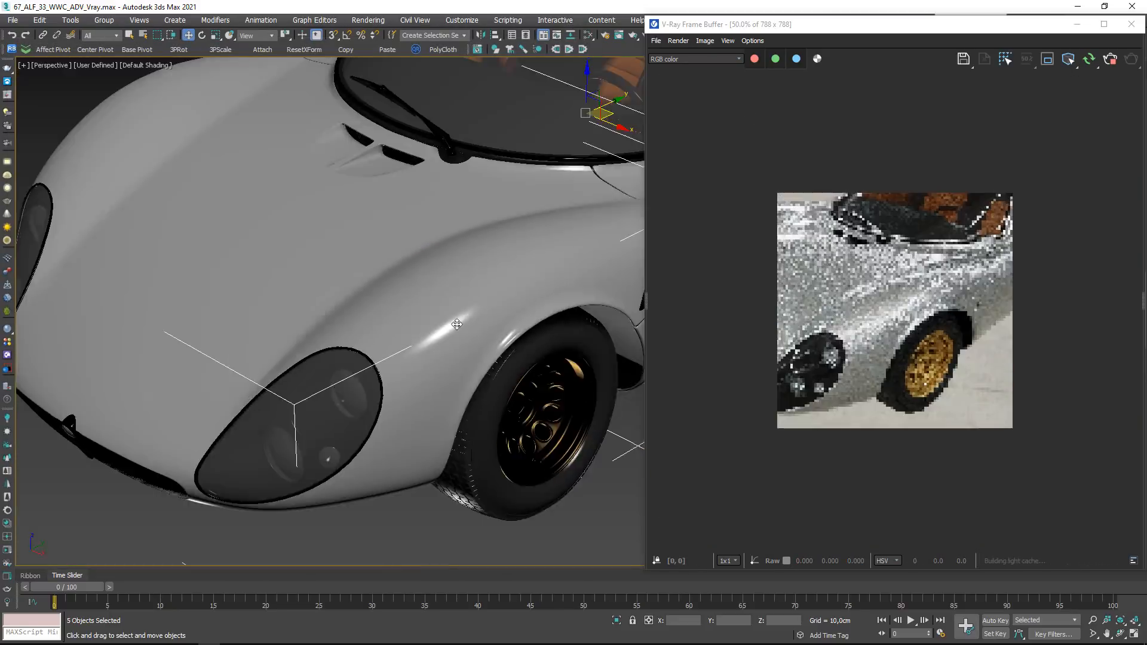
scroll(495, 299, up, 3)
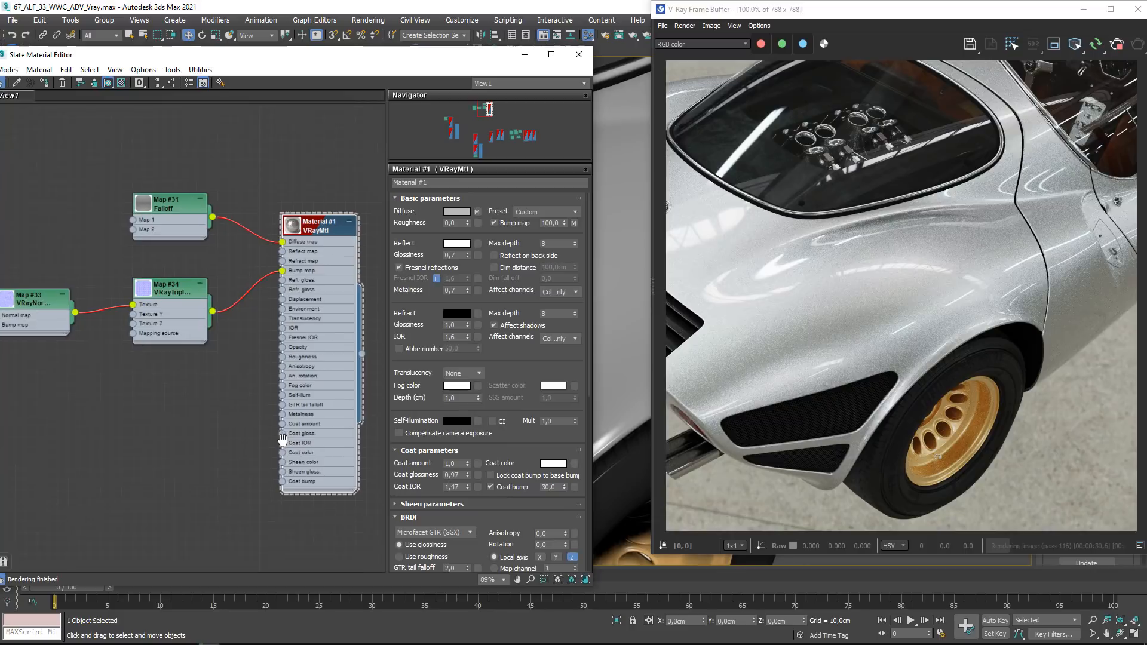
middle_drag(283, 441, 270, 399)
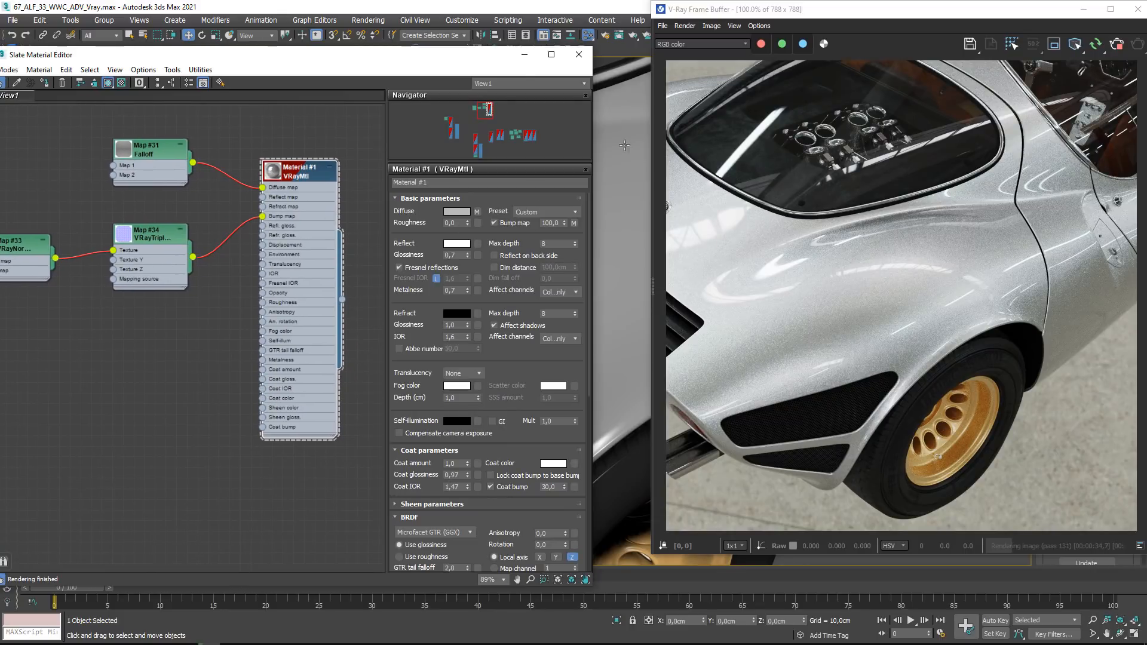
drag(444, 61, 359, 492)
scroll(405, 372, up, 2)
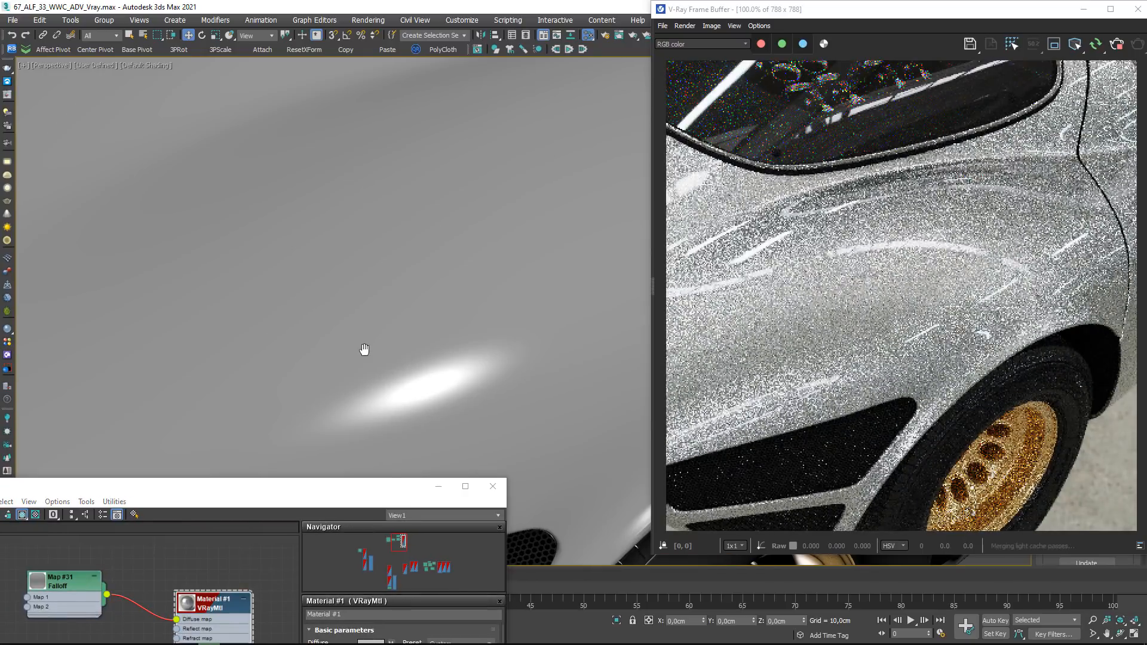
scroll(455, 327, up, 2)
middle_drag(383, 340, 256, 228)
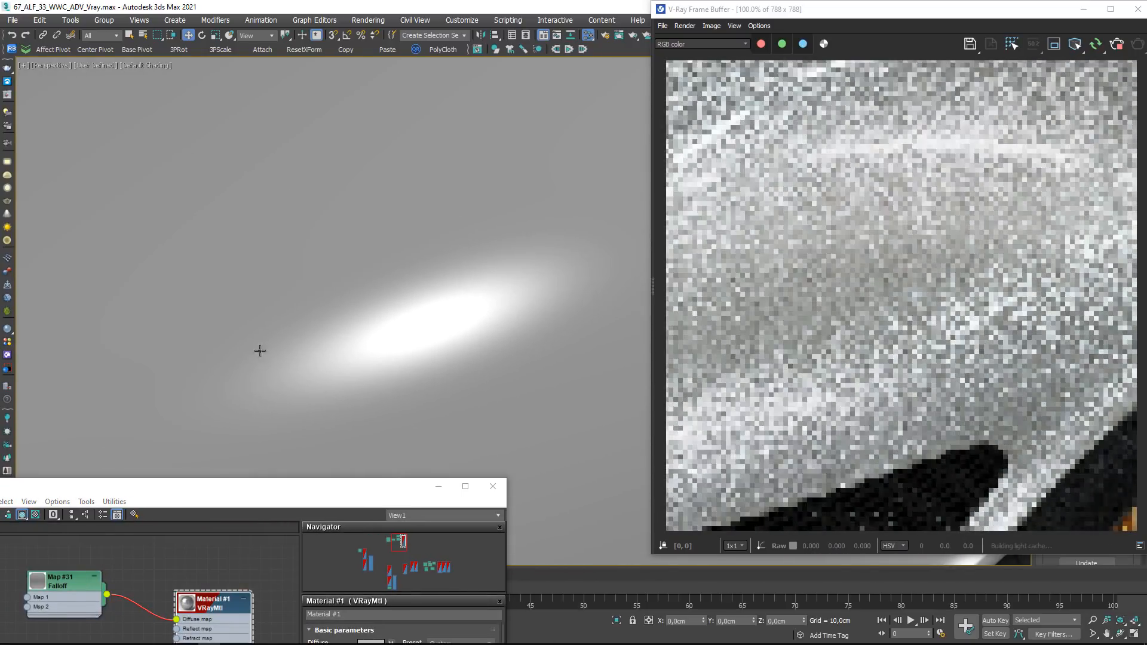
drag(274, 491, 362, 51)
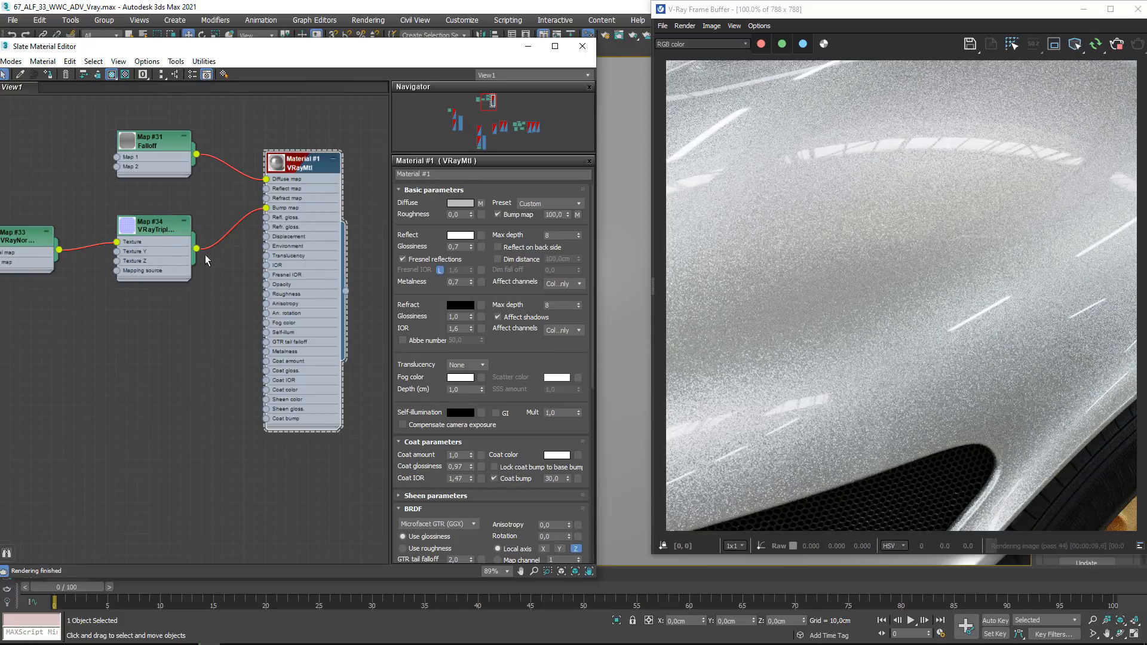
Try locking the coat bump to the base bump, compare the coat reflections, and release the lock
middle_drag(125, 279, 204, 281)
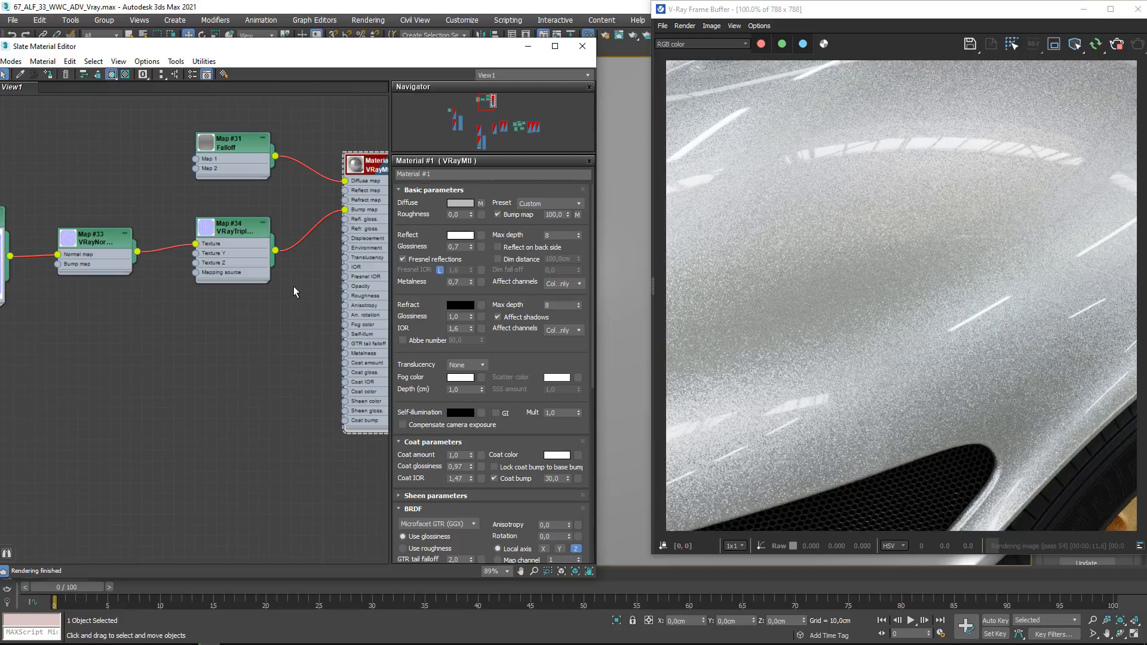
click(496, 467)
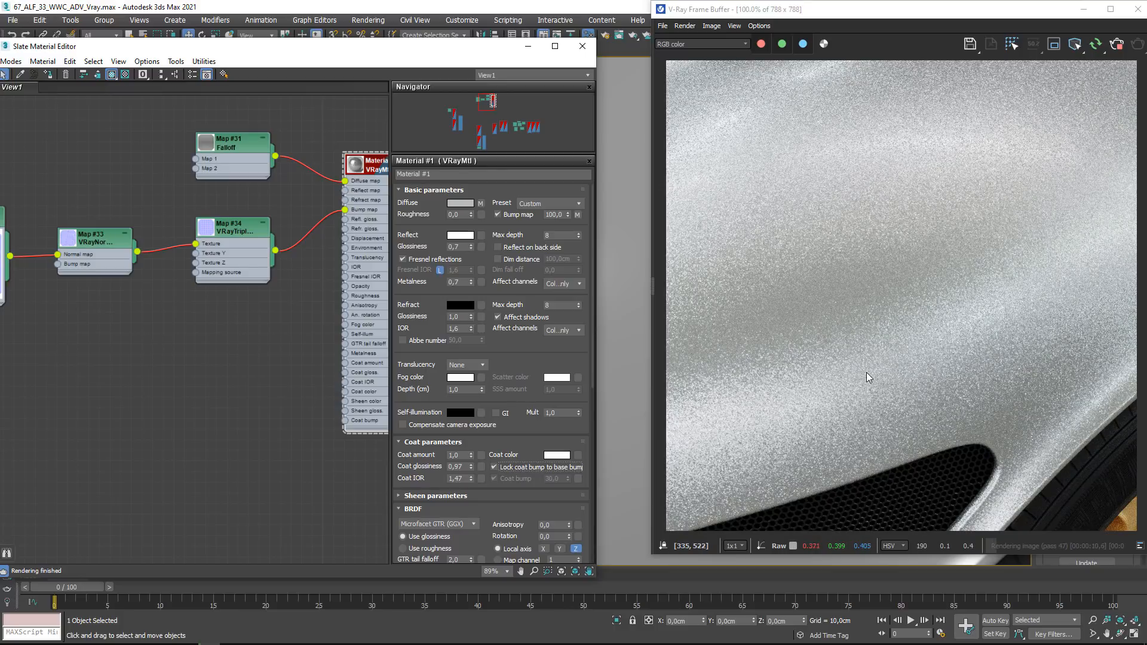
click(495, 466)
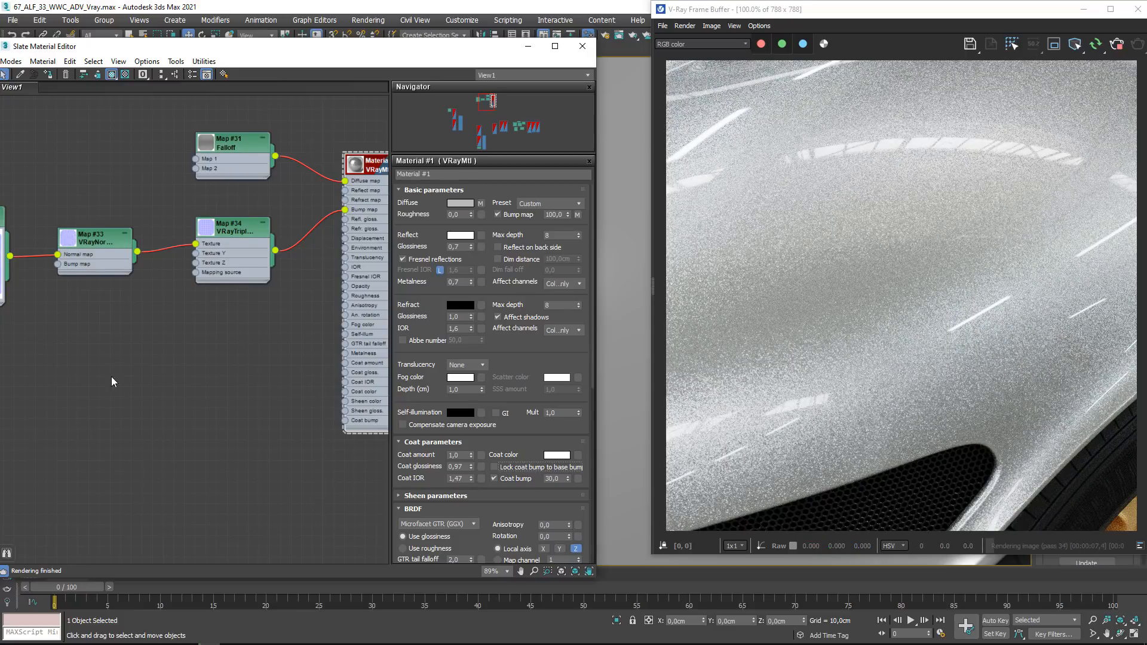
Add a Noise map to the node graph beneath the flake maps
middle_drag(48, 425, 64, 341)
right_click(64, 341)
mouse_move(105, 366)
mouse_move(210, 375)
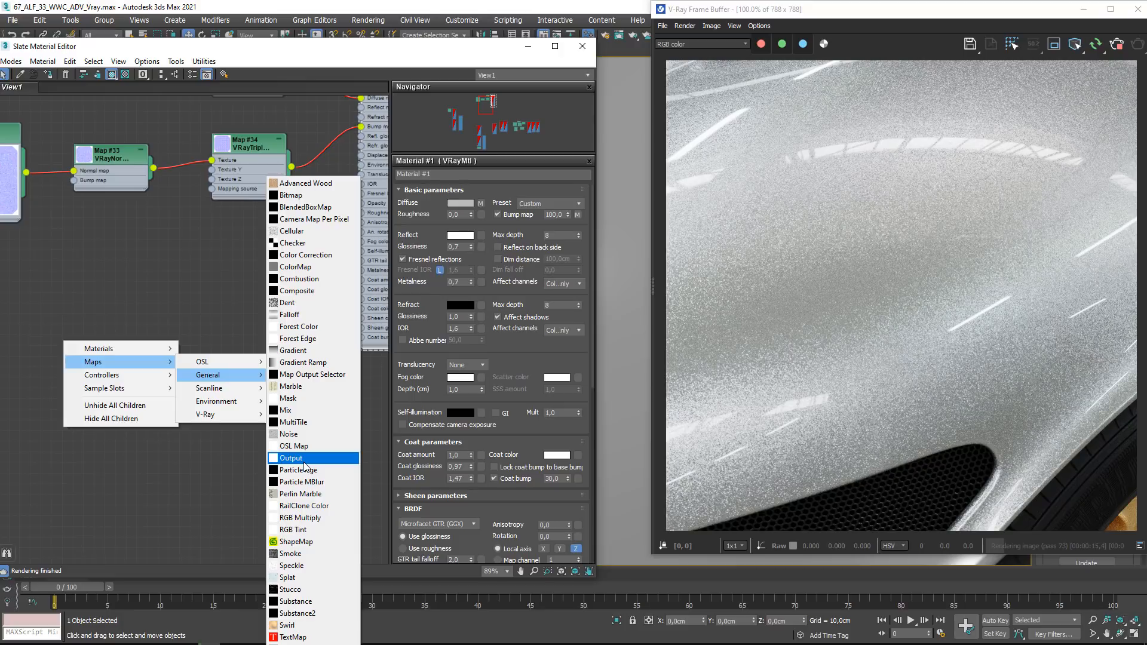
click(289, 434)
drag(61, 352, 157, 330)
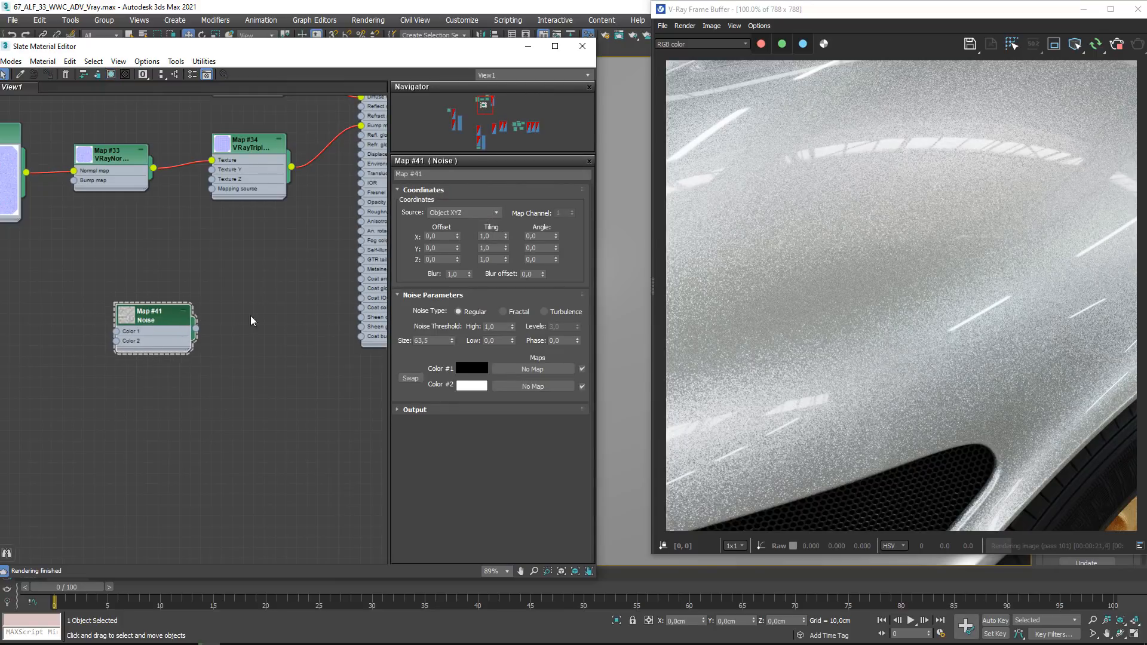
Set the Noise map to the Fractal type with 6 levels and enlarge its node preview
double_click(557, 327)
text(6)
double_click(129, 316)
drag(152, 317, 187, 281)
middle_drag(231, 295, 225, 351)
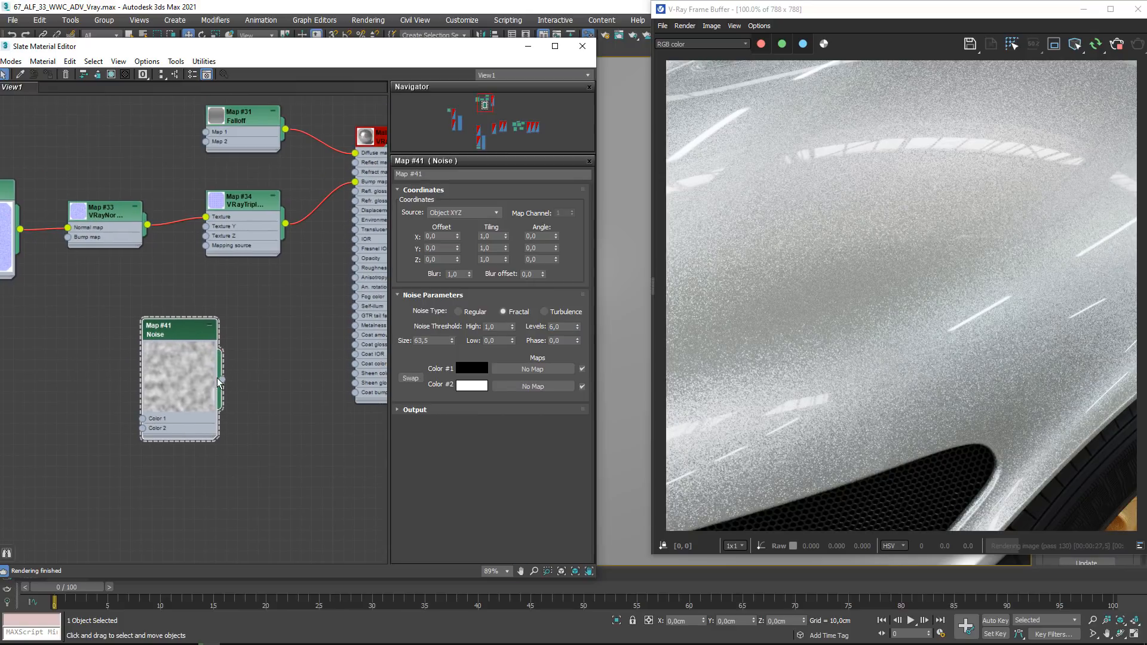
Place the Noise node beside the VRayMtl and connect it to the Coat bump input
drag(217, 377, 177, 367)
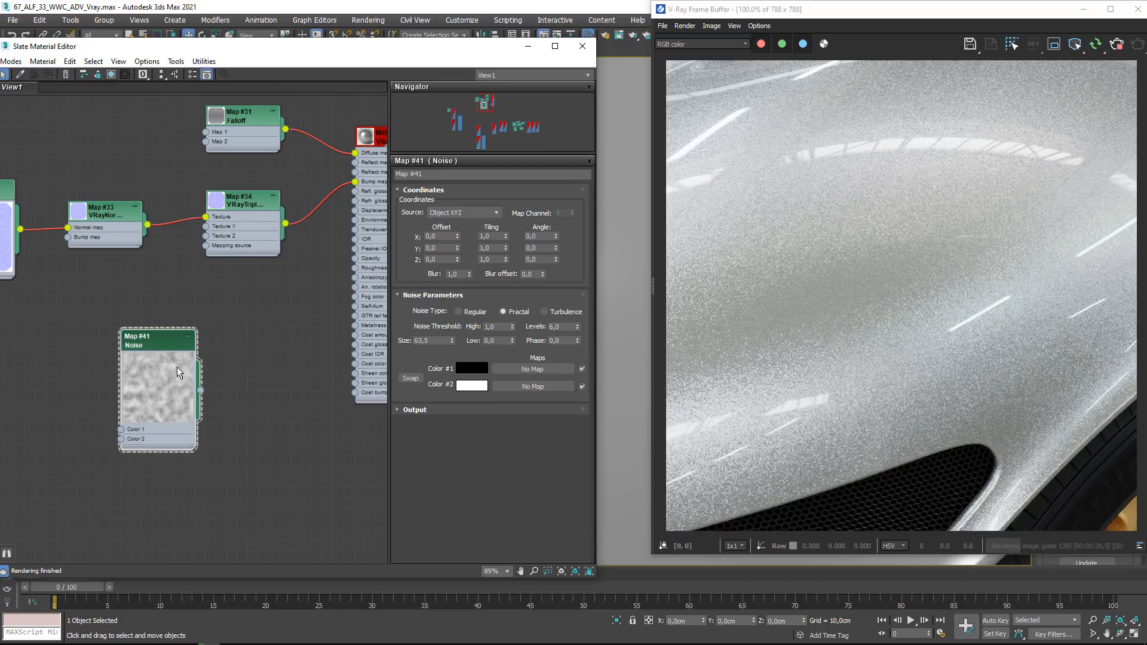
middle_drag(177, 367, 183, 437)
drag(138, 420, 192, 408)
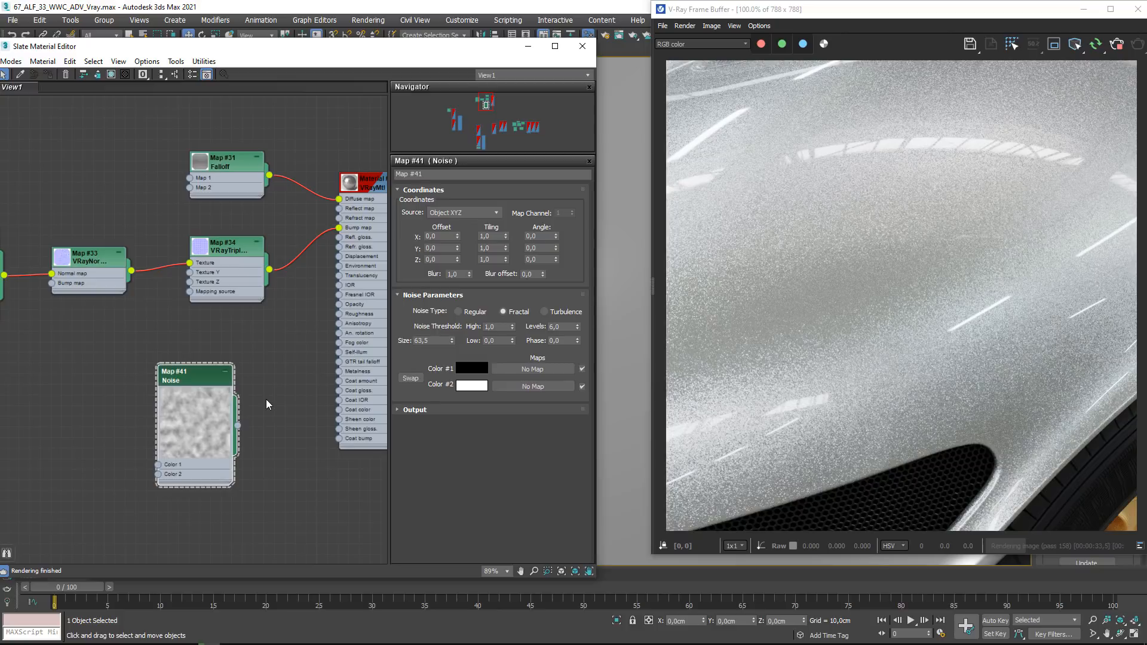
middle_drag(251, 435, 215, 451)
scroll(216, 491, up, 2)
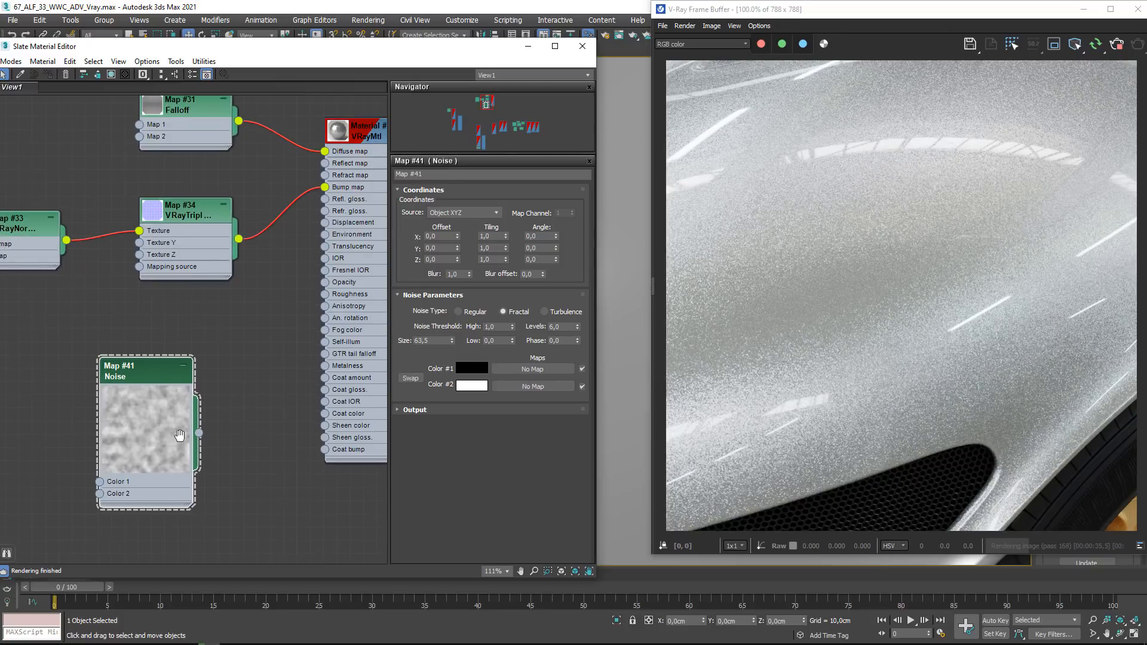
drag(176, 420, 304, 440)
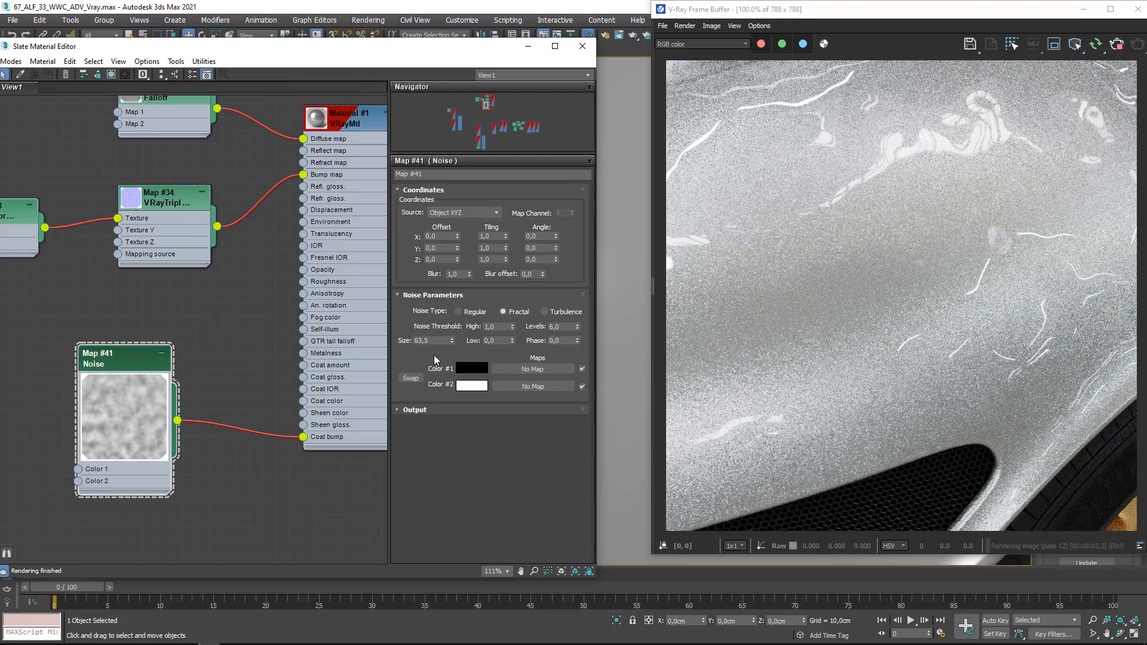
Try smaller Noise sizes for the coat bump, ending at 5
double_click(425, 341)
text(3)
key(Return)
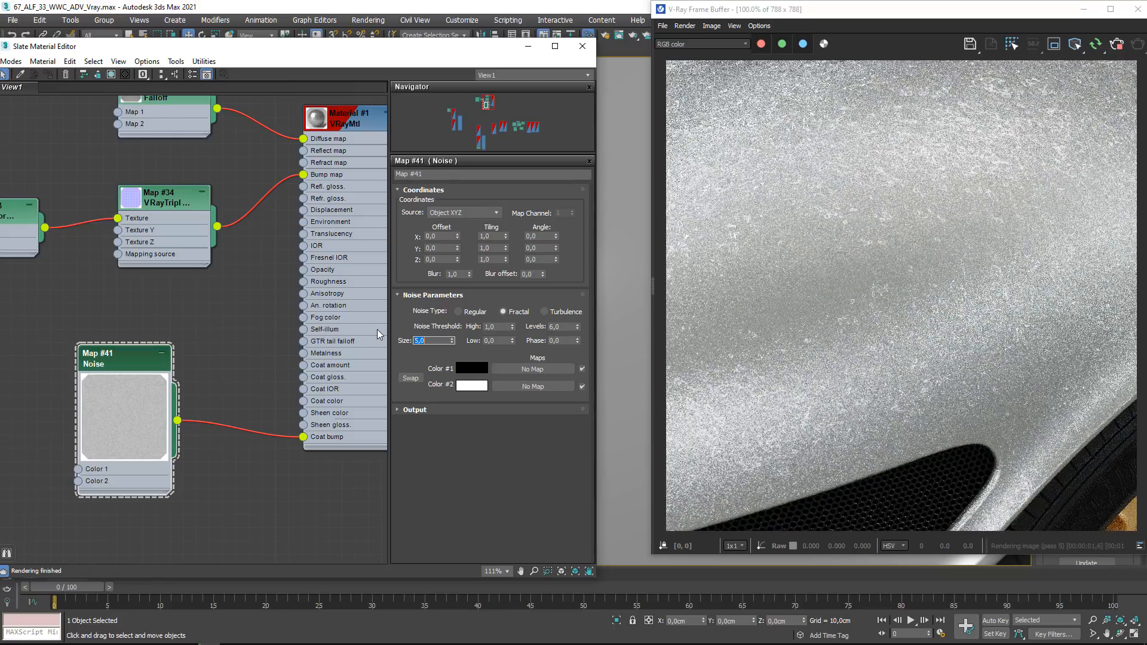
text(5)
key(Return)
Set the coat bump amount of the car paint VRayMtl to 1
middle_drag(360, 126, 349, 193)
double_click(347, 191)
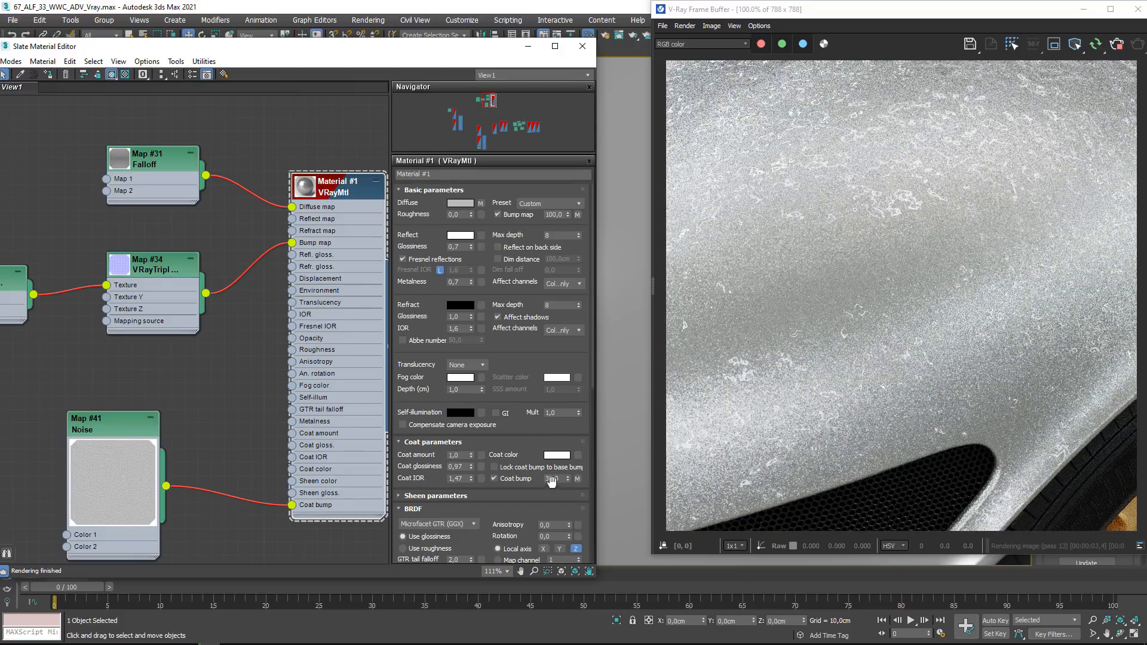
drag(559, 479, 492, 478)
text(1)
key(Return)
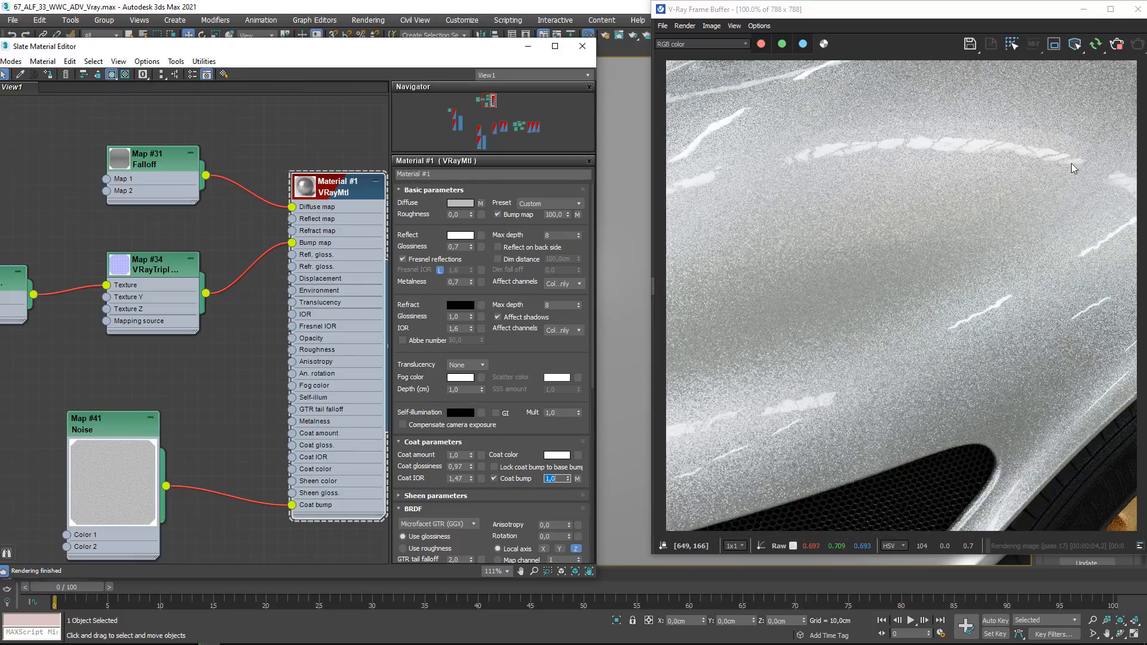
Set the levels of the coat bump's Noise map to 3 after comparing with 2
middle_drag(119, 447, 136, 382)
double_click(117, 361)
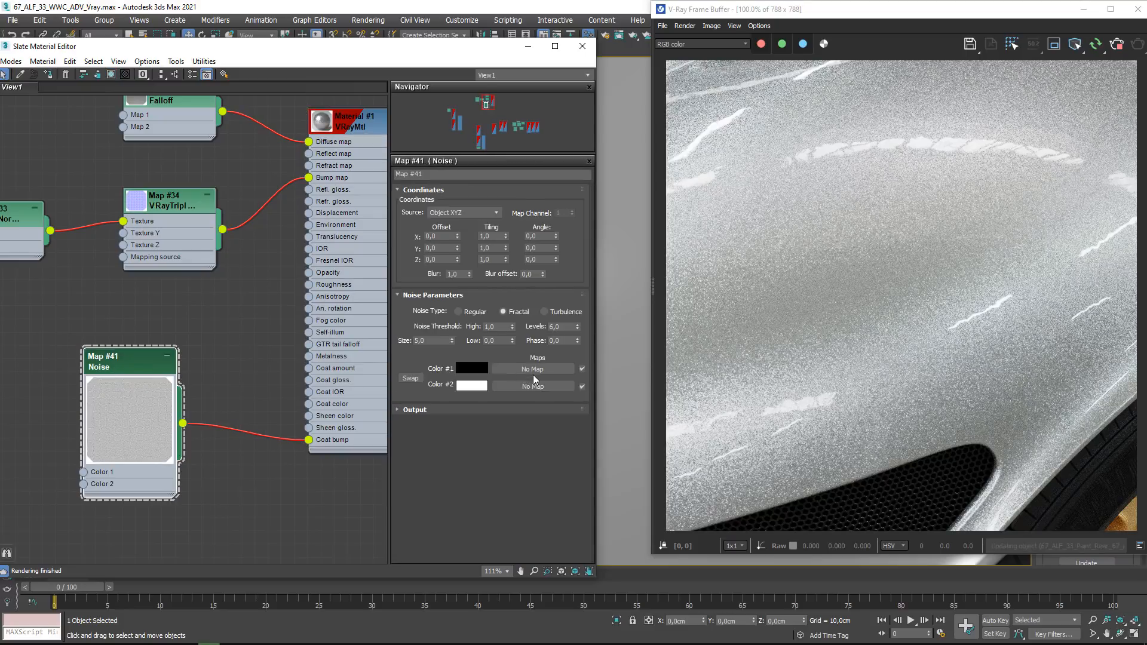
drag(565, 327, 504, 328)
text(2)
key(Return)
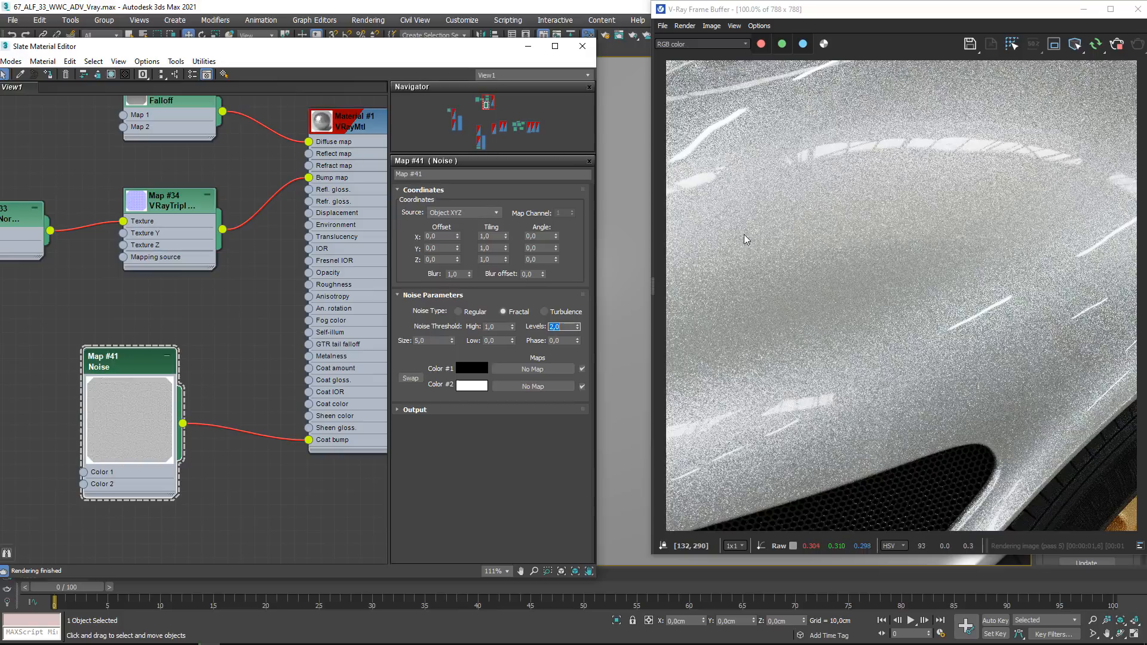
text(3)
key(Return)
Set the size of the coat bump's Noise map to 6
drag(425, 342, 353, 341)
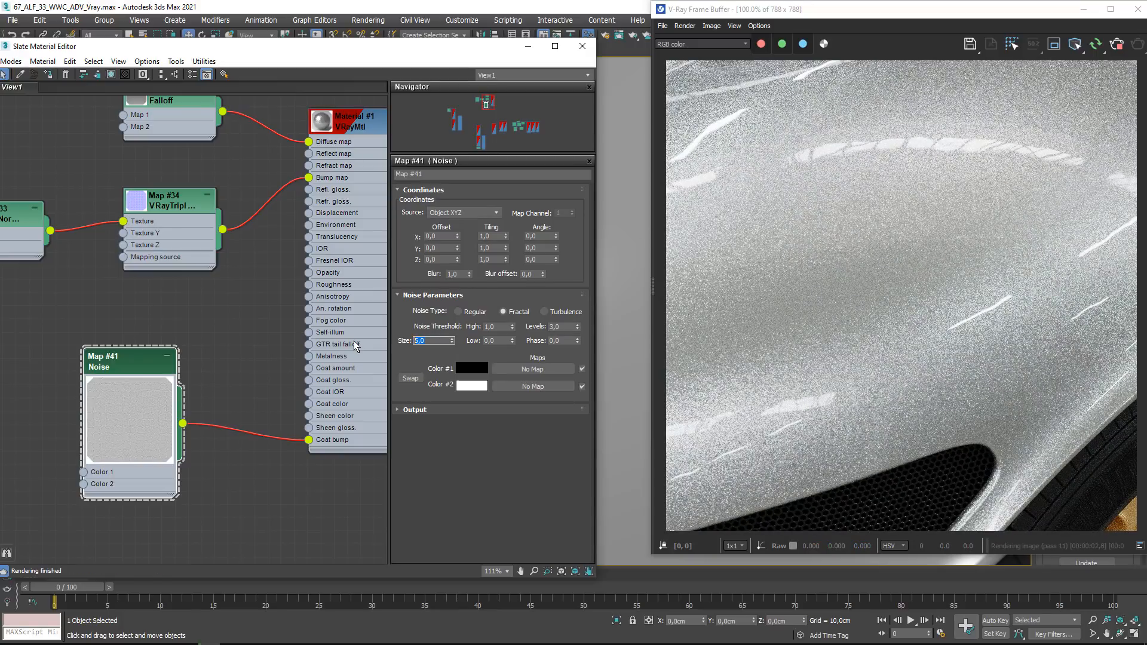
text(6)
key(Return)
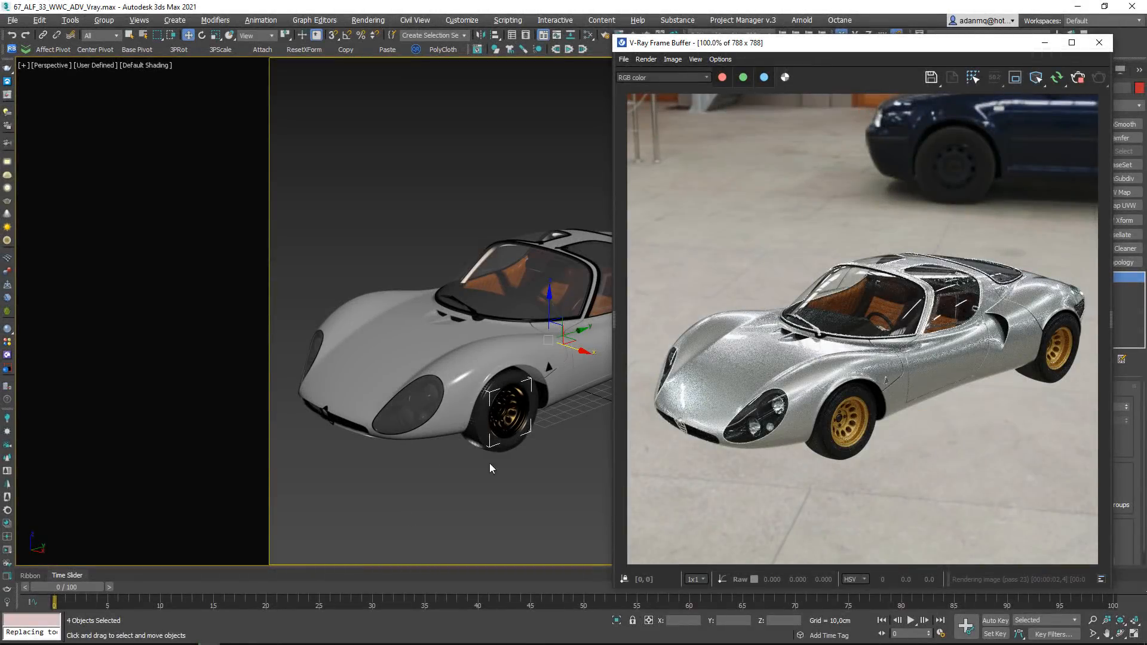
Zoom in on the front wheel and select its gold rim
middle_drag(490, 464, 337, 397)
middle_drag(469, 416, 527, 407)
scroll(443, 392, up, 3)
middle_drag(440, 377, 569, 374)
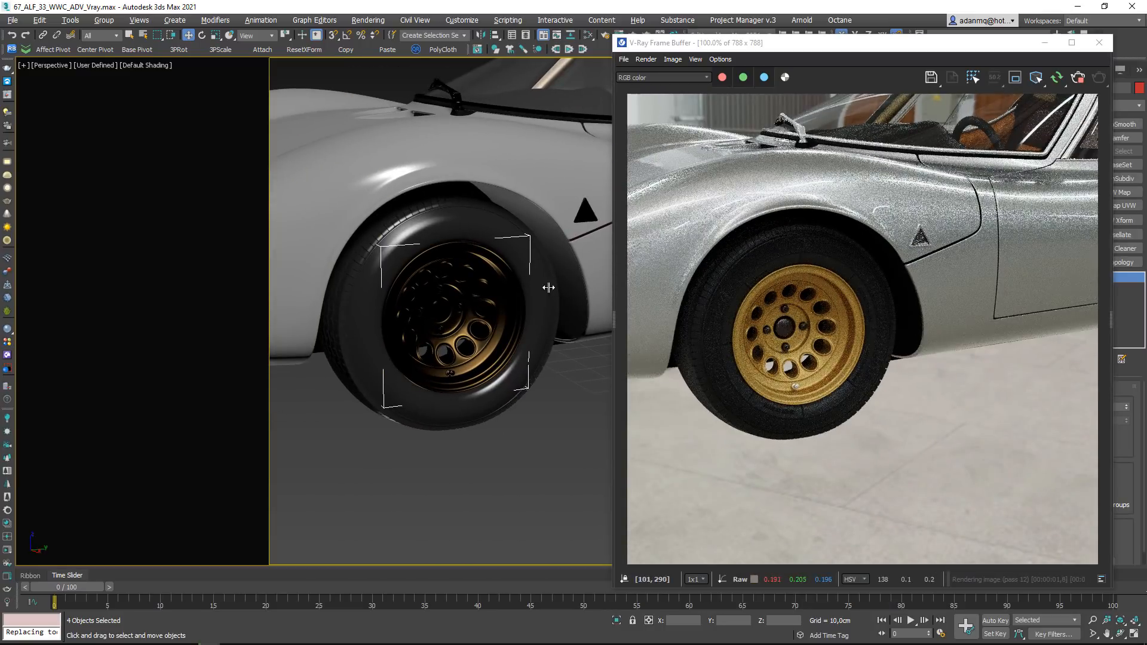
click(449, 480)
click(466, 298)
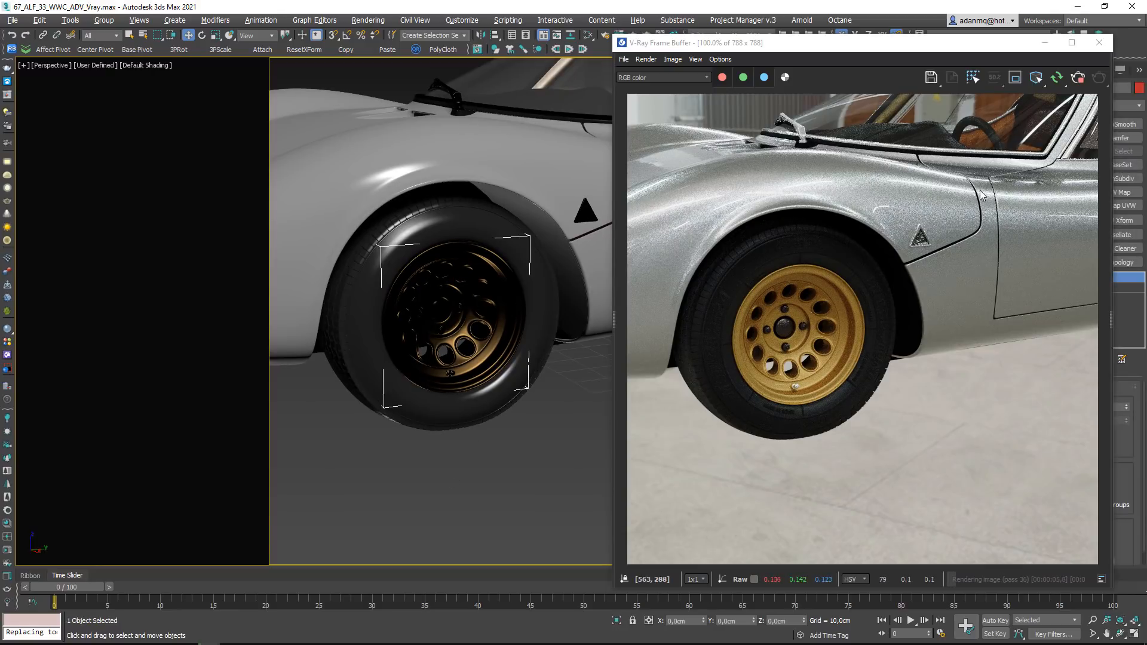
Add the rims of the other wheels to the selection
middle_drag(369, 442, 179, 396)
scroll(440, 417, down, 5)
middle_drag(507, 387, 523, 422)
ctrl+click(479, 377)
middle_drag(383, 481, 482, 412)
ctrl+click(435, 393)
middle_drag(345, 432, 599, 450)
ctrl+click(359, 338)
Bring up the node graph of the vray_Rims blend material in the Slate Material Editor beside a close-up of the wheel
alt+middle_drag(486, 418, 339, 418)
scroll(522, 397, up, 5)
middle_drag(516, 478, 456, 382)
key(m)
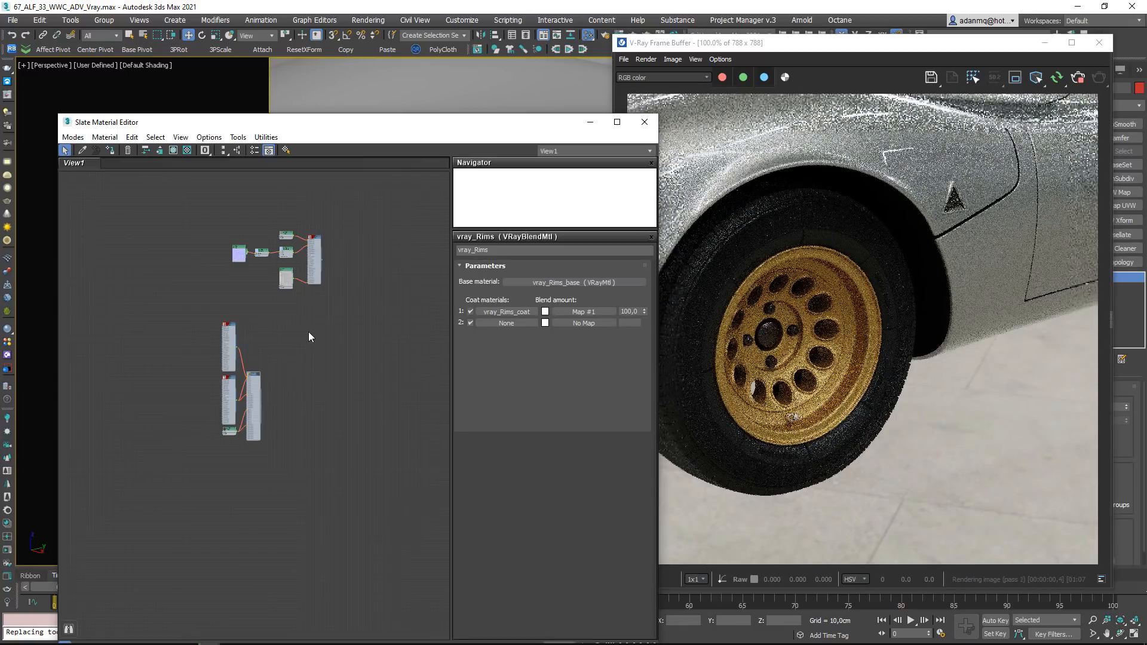
drag(248, 443, 110, 274)
key(z)
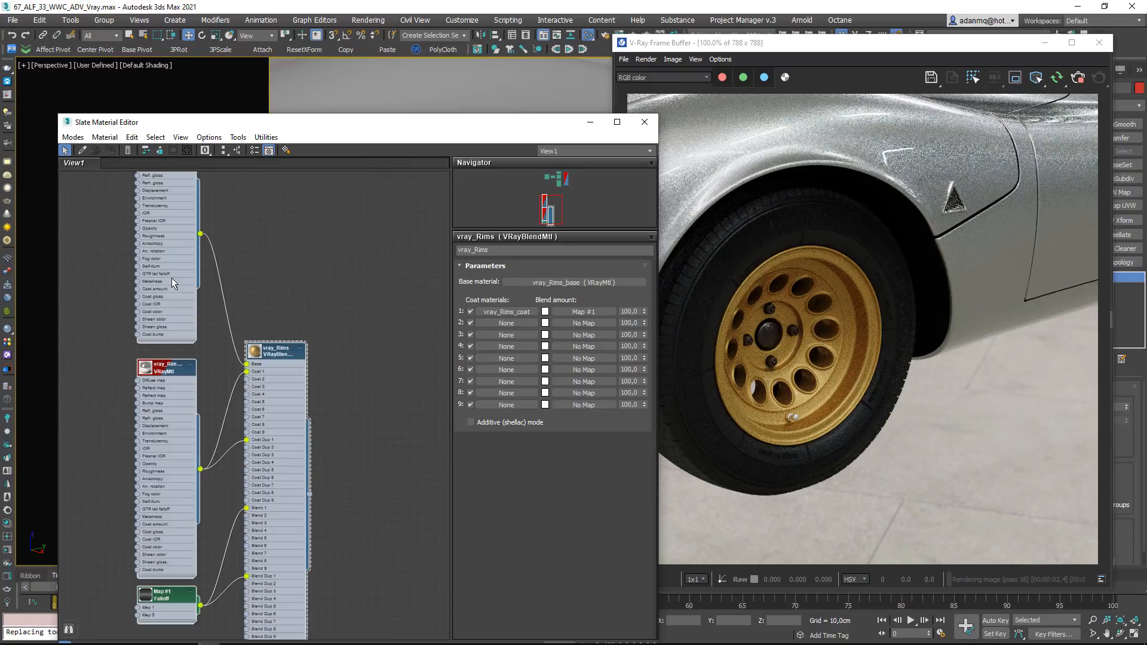
drag(132, 264, 130, 260)
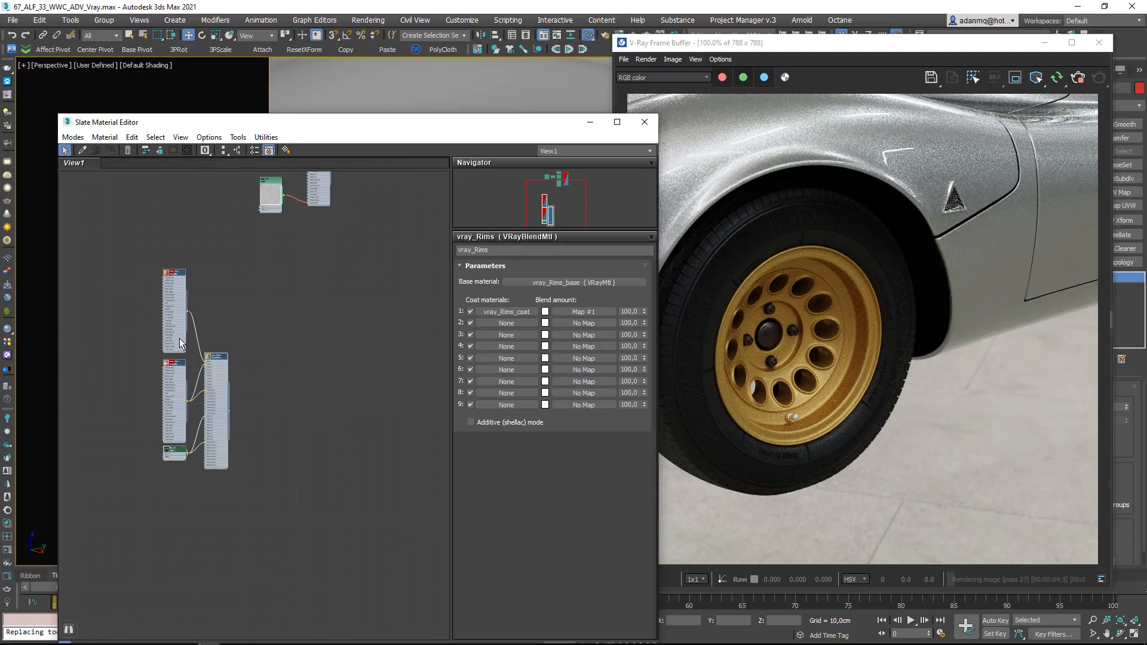
Delete the vray_Rims node graph and assign a new VRayMtl material to the selected rims
key(Delete)
right_click(260, 326)
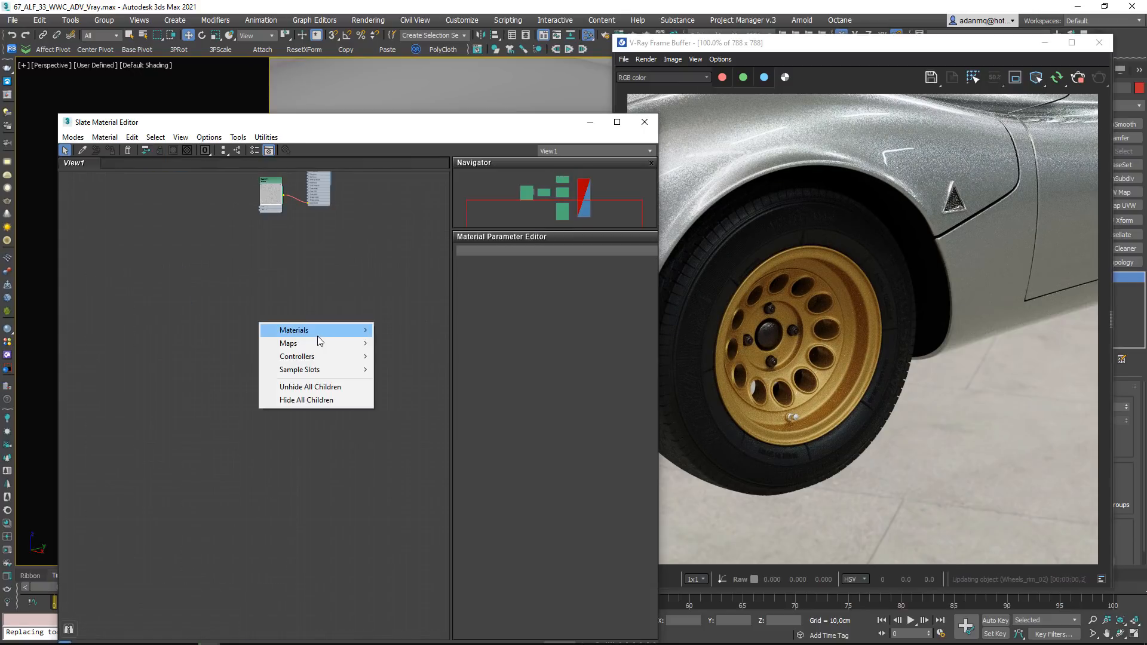
mouse_move(323, 330)
mouse_move(408, 360)
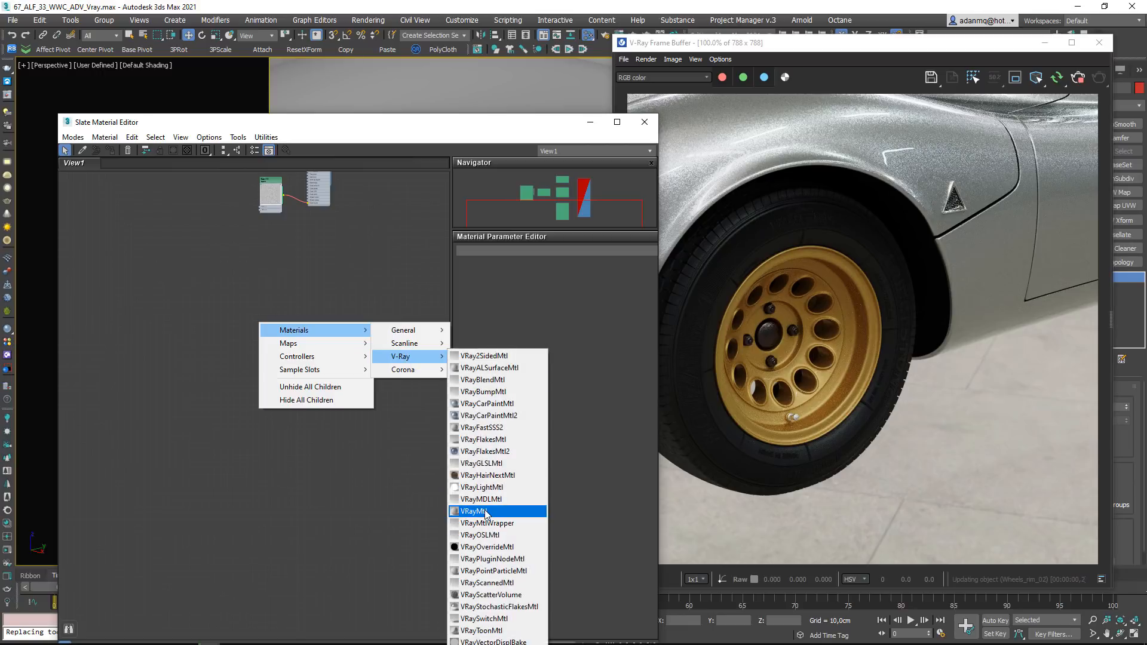
click(518, 507)
scroll(276, 353, up, 5)
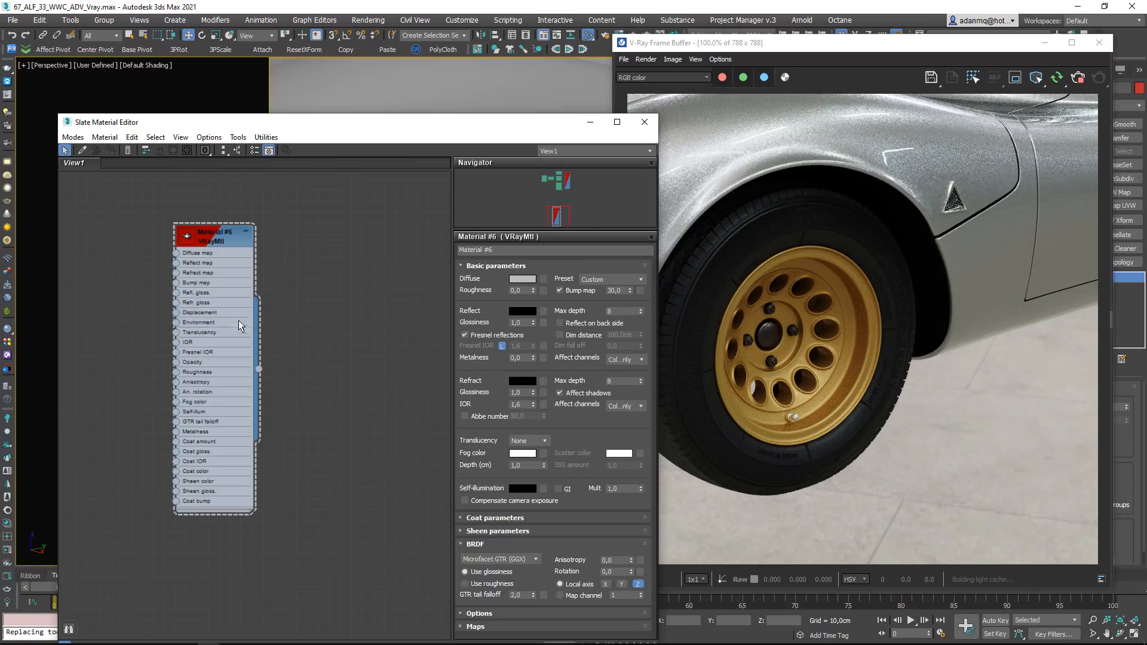
middle_drag(219, 243, 290, 302)
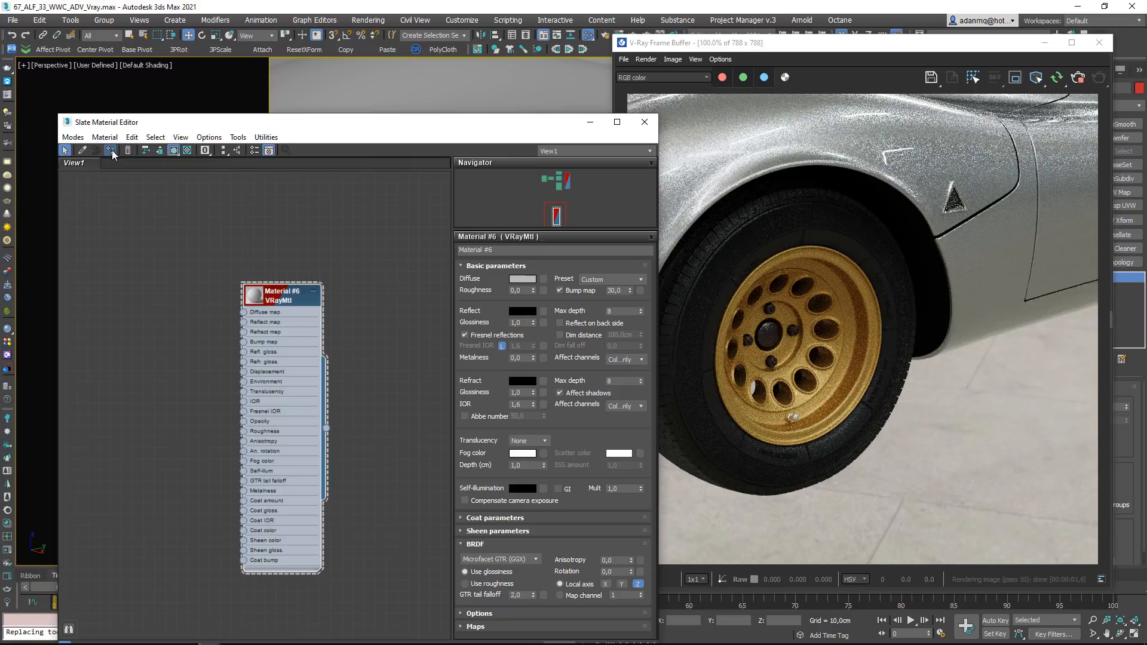
click(525, 278)
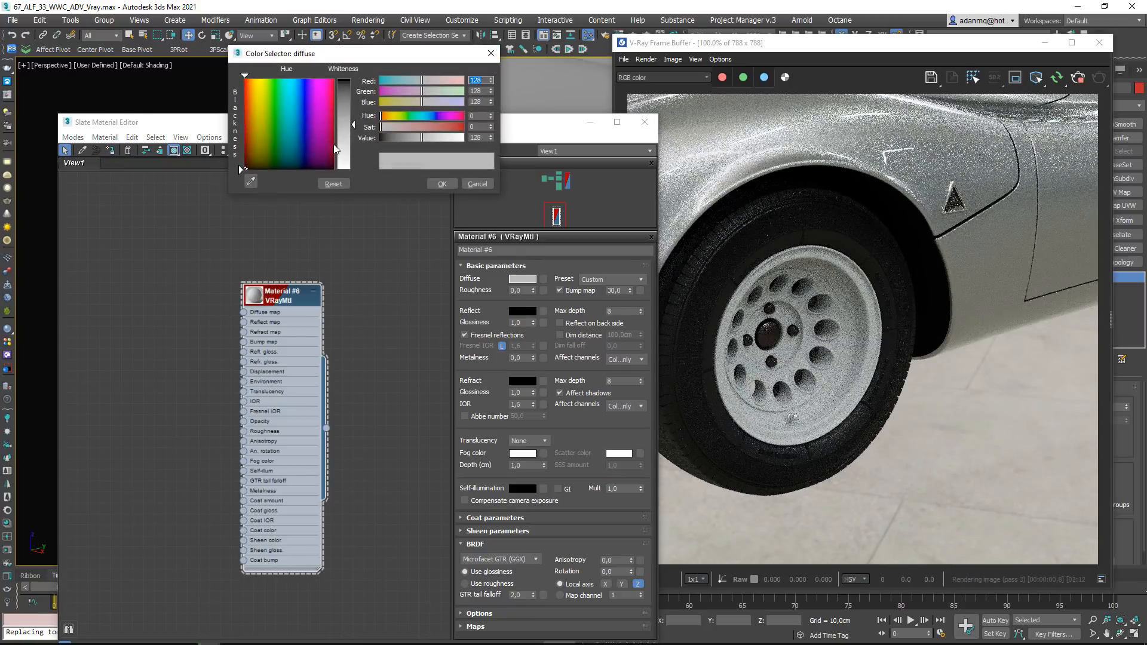
click(467, 184)
Add a Falloff map and connect it to the new material's diffuse map input
right_click(313, 334)
mouse_move(243, 355)
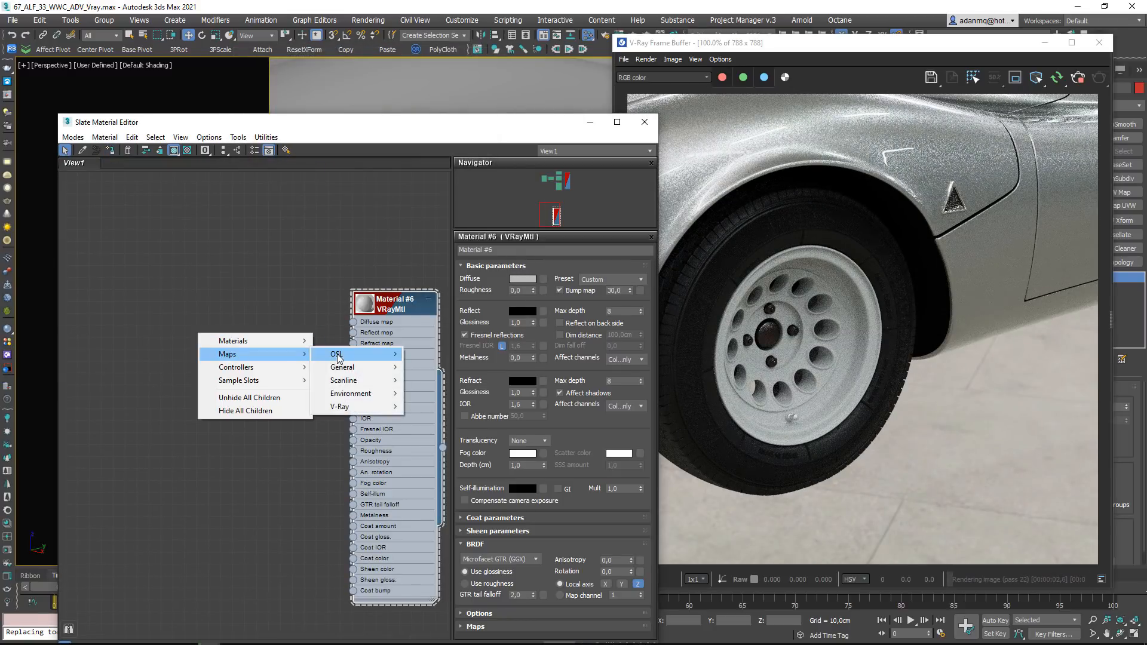
mouse_move(342, 381)
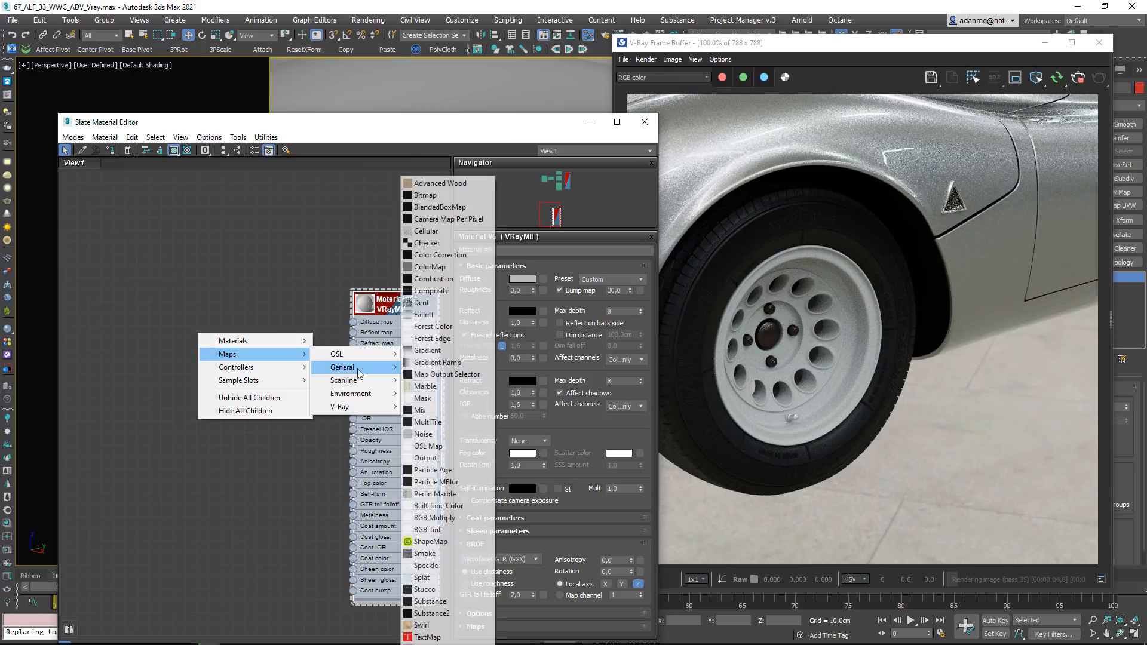
click(434, 321)
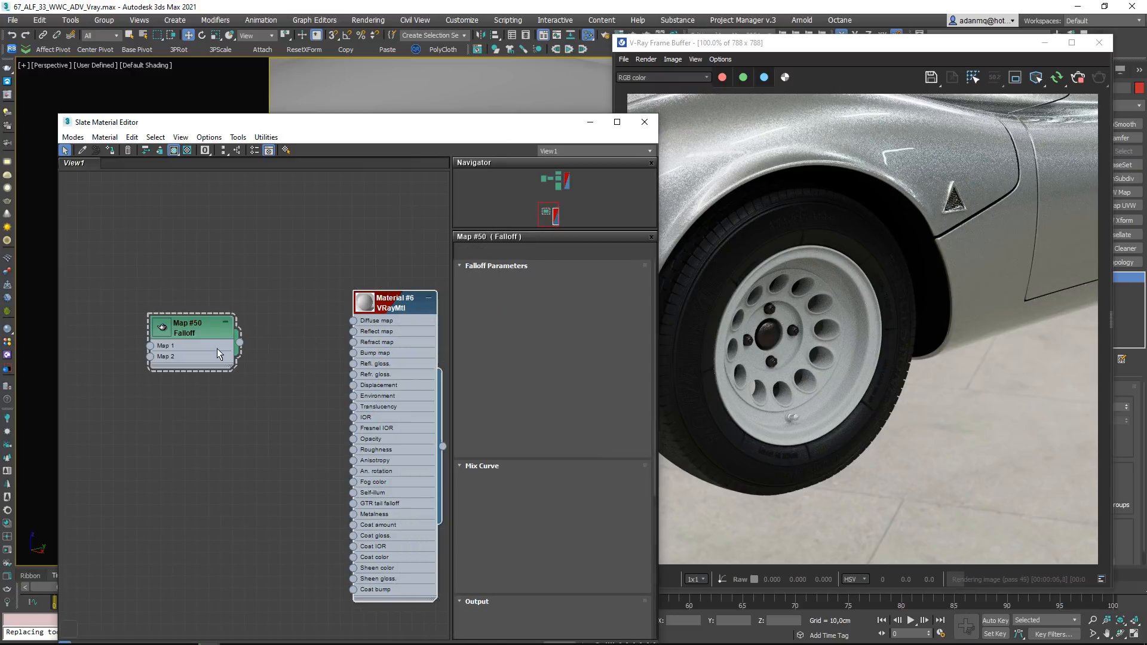
drag(192, 325, 368, 318)
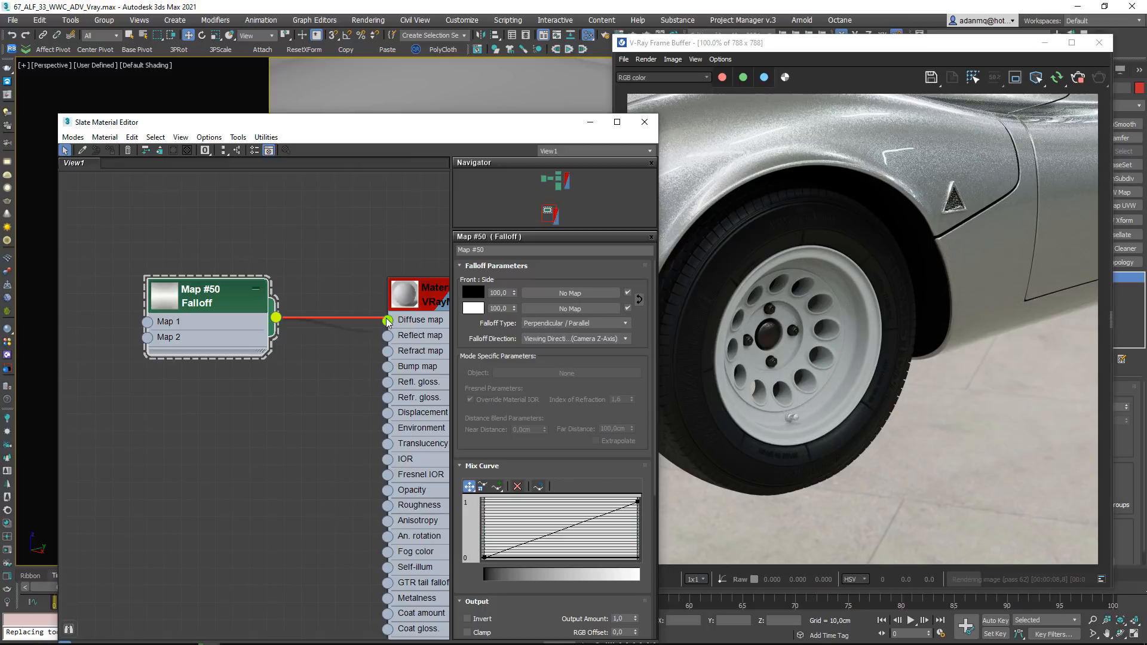
scroll(313, 295, up, 2)
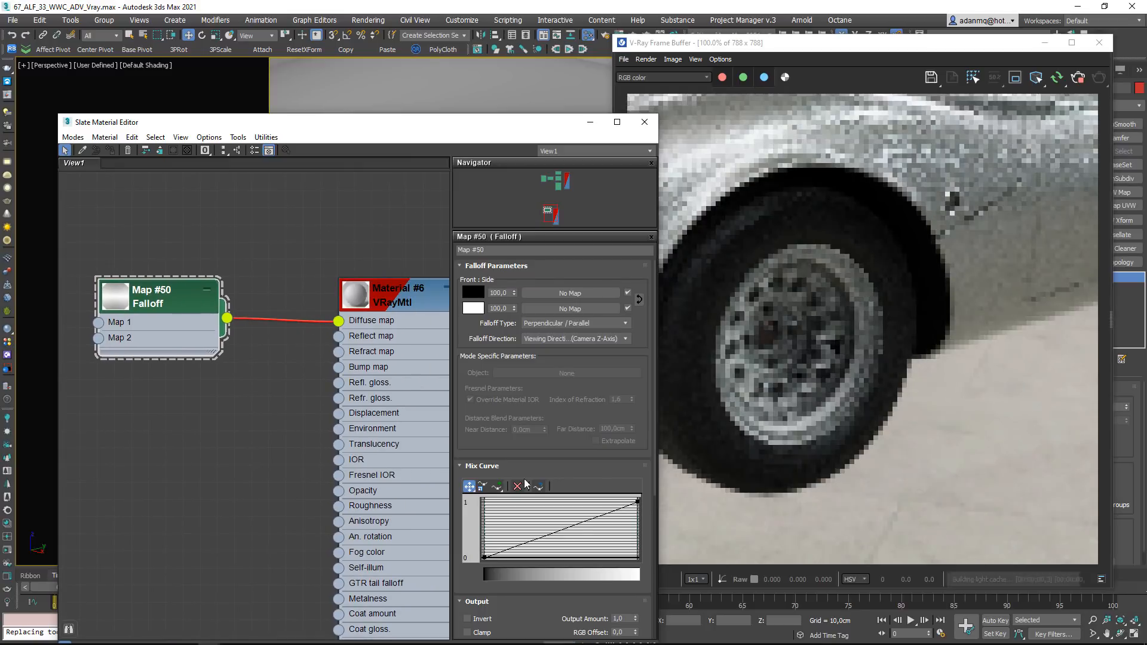
Add a middle point to the Falloff's mix curve, raise it slightly and make it a smooth Bezier point
click(497, 486)
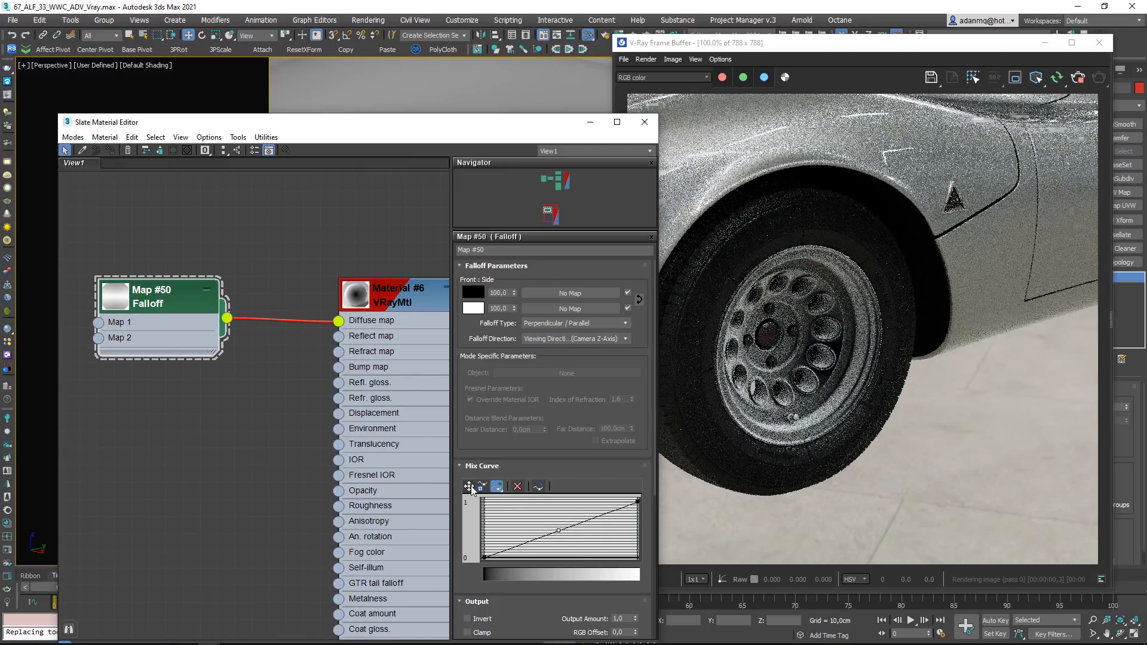
click(570, 538)
mouse_move(571, 538)
mouse_down()
mouse_move(607, 533)
mouse_move(542, 516)
mouse_move(555, 523)
mouse_up()
right_click(577, 543)
click(599, 561)
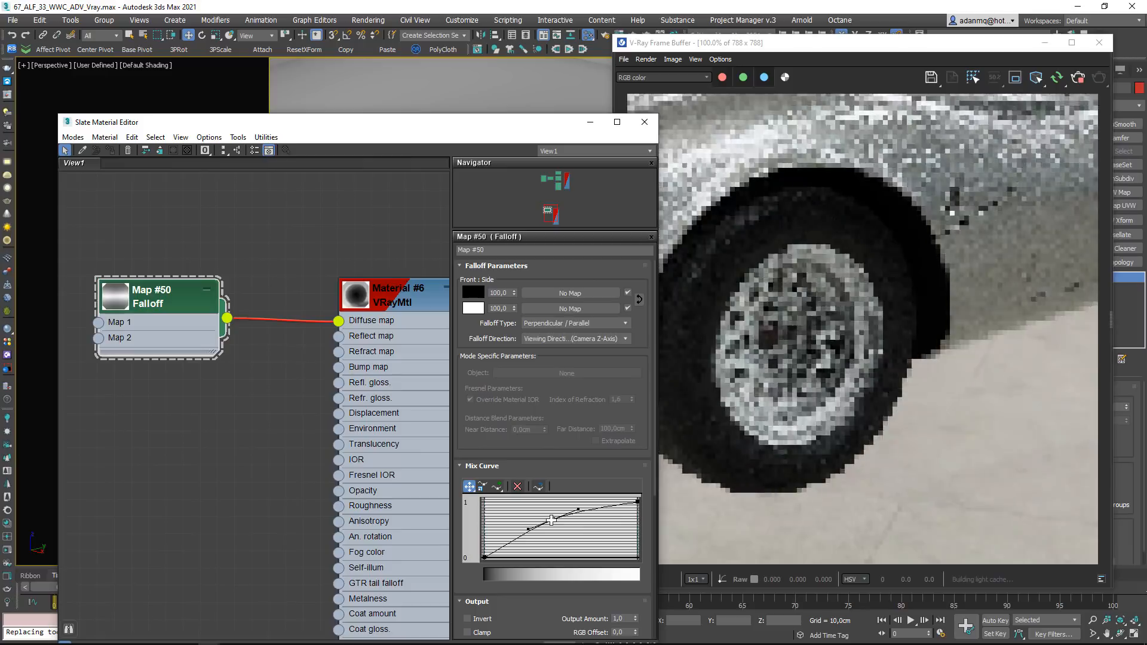
Set the Falloff's front color to a gray of value 64 and its side color to a dark gray of value 10
click(473, 292)
drag(354, 90, 353, 100)
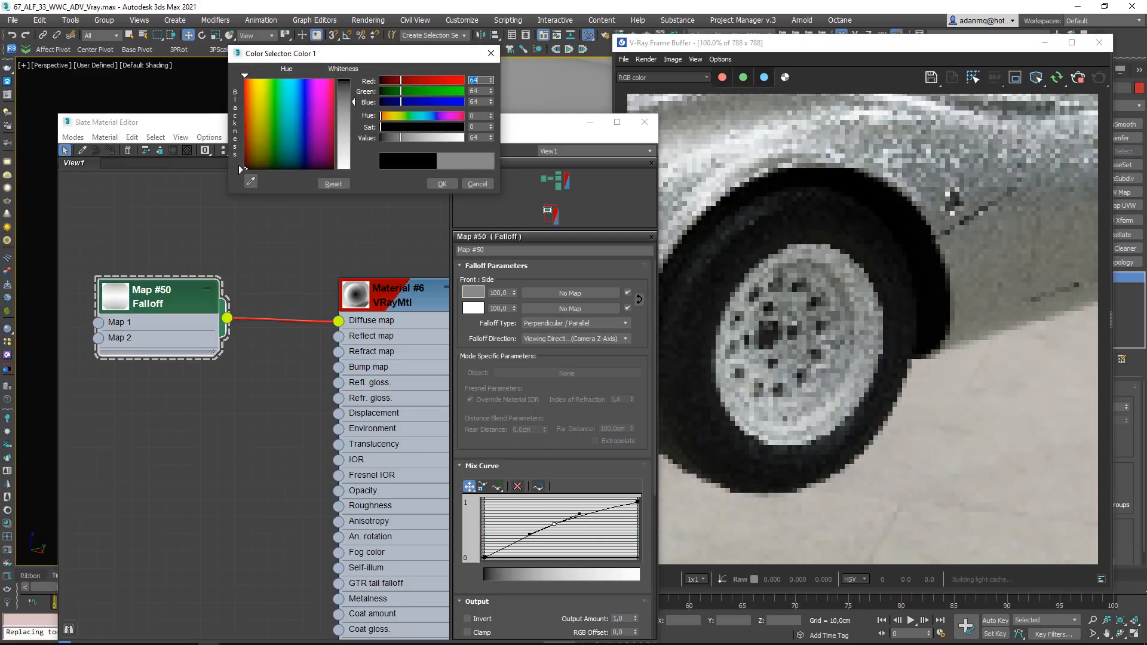
click(442, 184)
click(473, 308)
drag(353, 168, 353, 82)
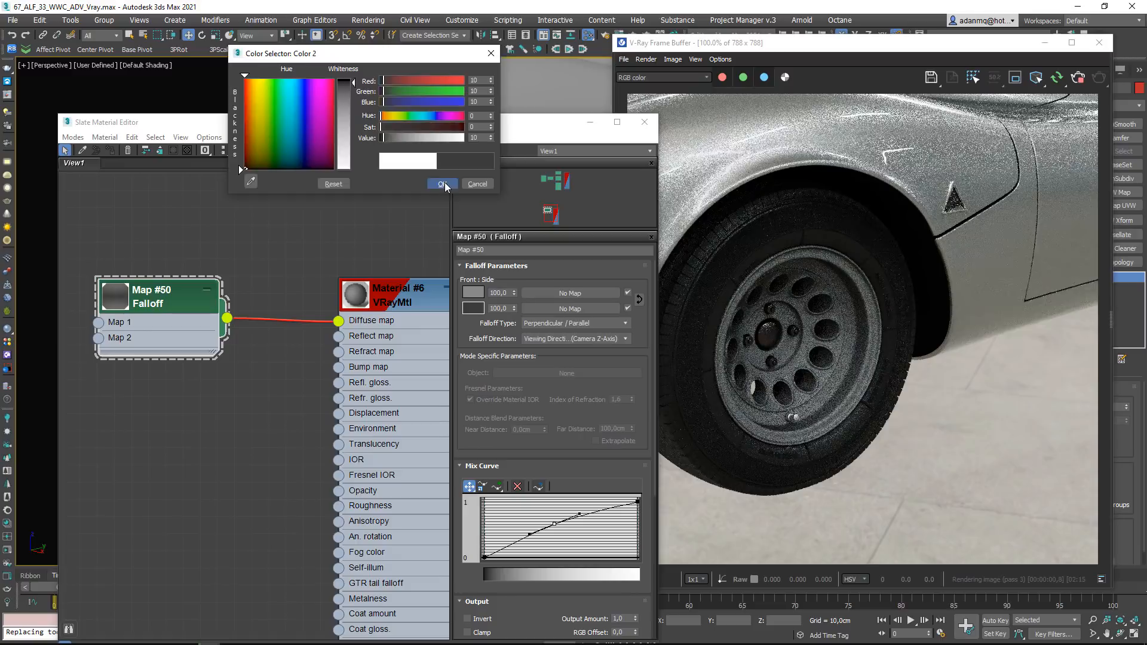
click(443, 183)
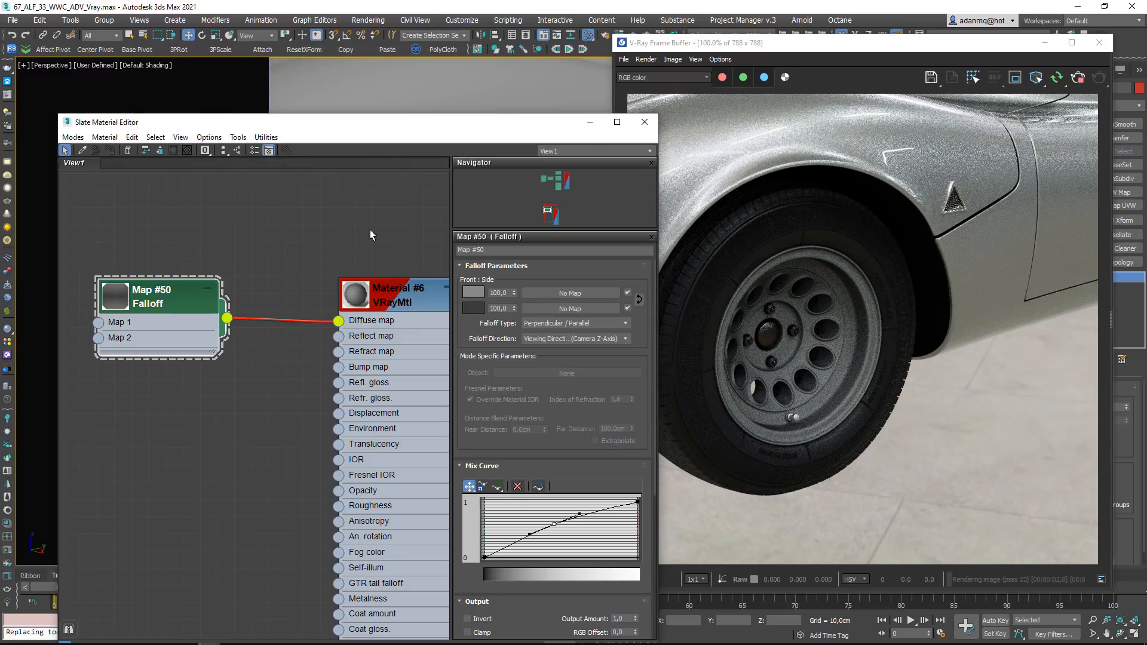
Darken the Falloff colors to a gray of value 45 for the front and value 5 for the side
middle_drag(167, 294, 150, 288)
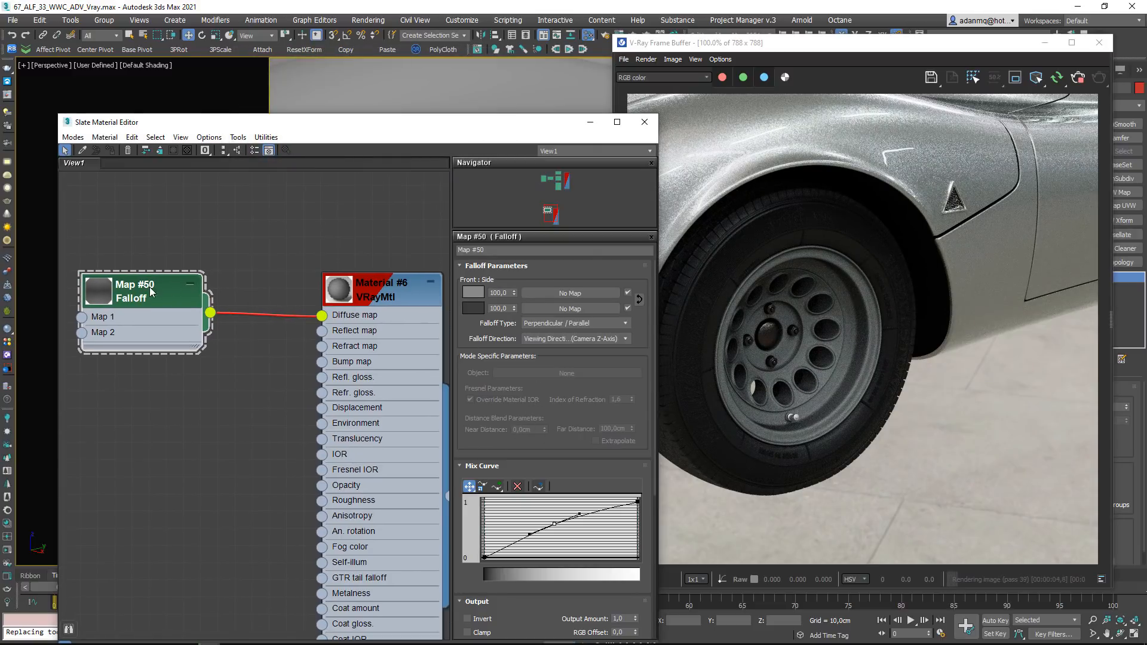
drag(151, 292, 168, 292)
click(473, 293)
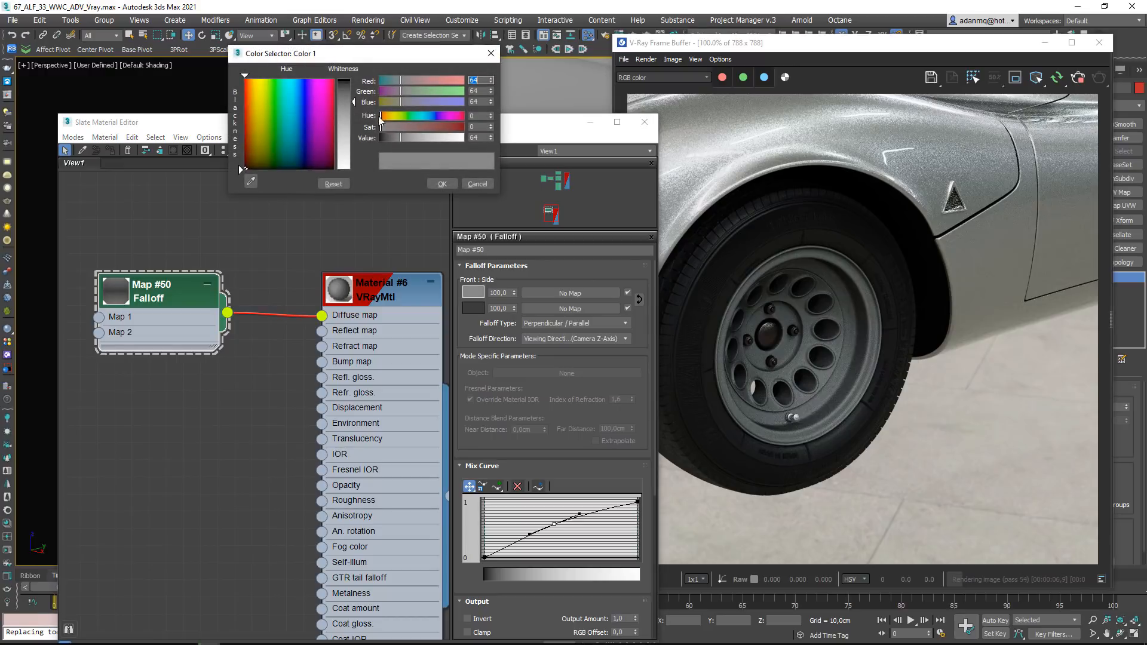
drag(400, 138, 393, 138)
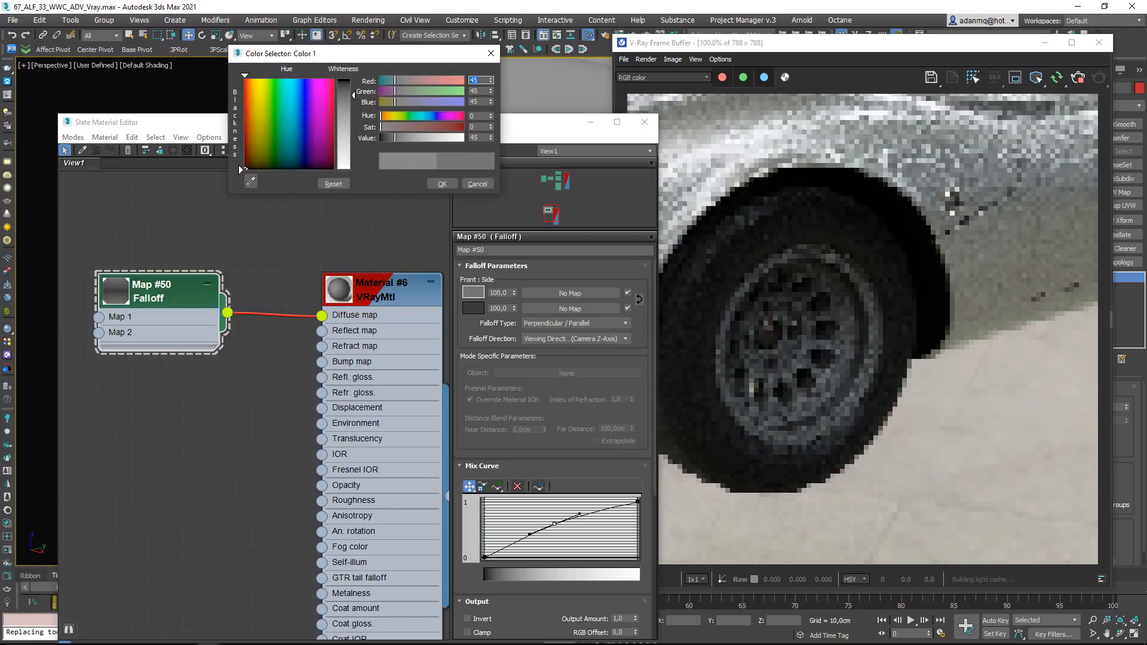
click(442, 184)
click(473, 308)
double_click(475, 137)
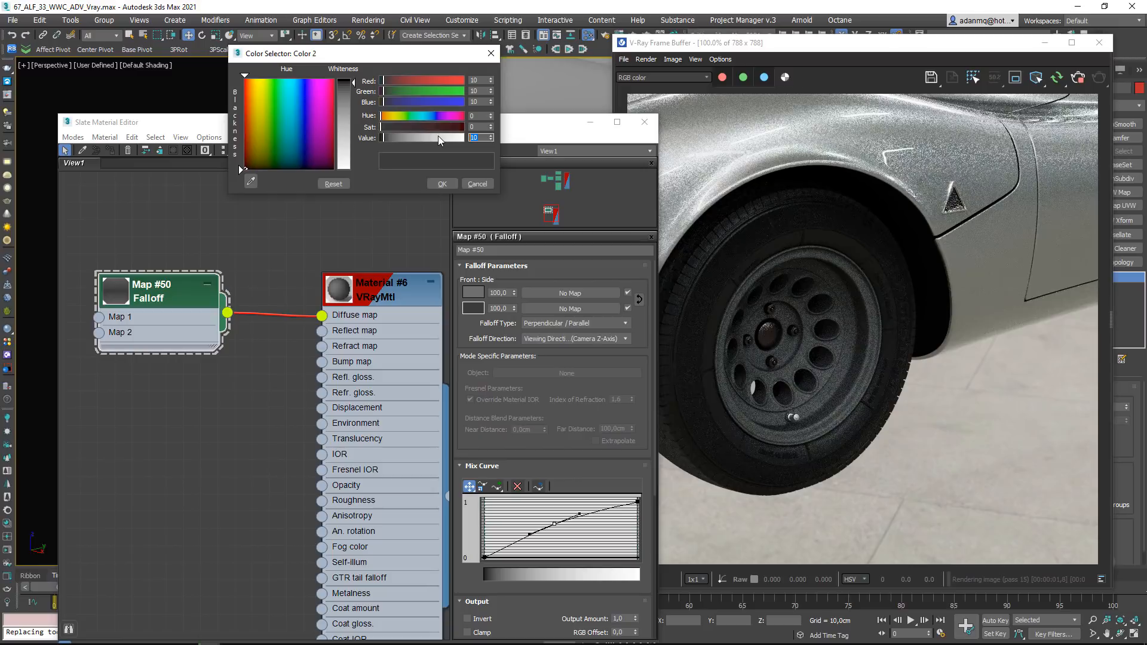
text(5)
key(Return)
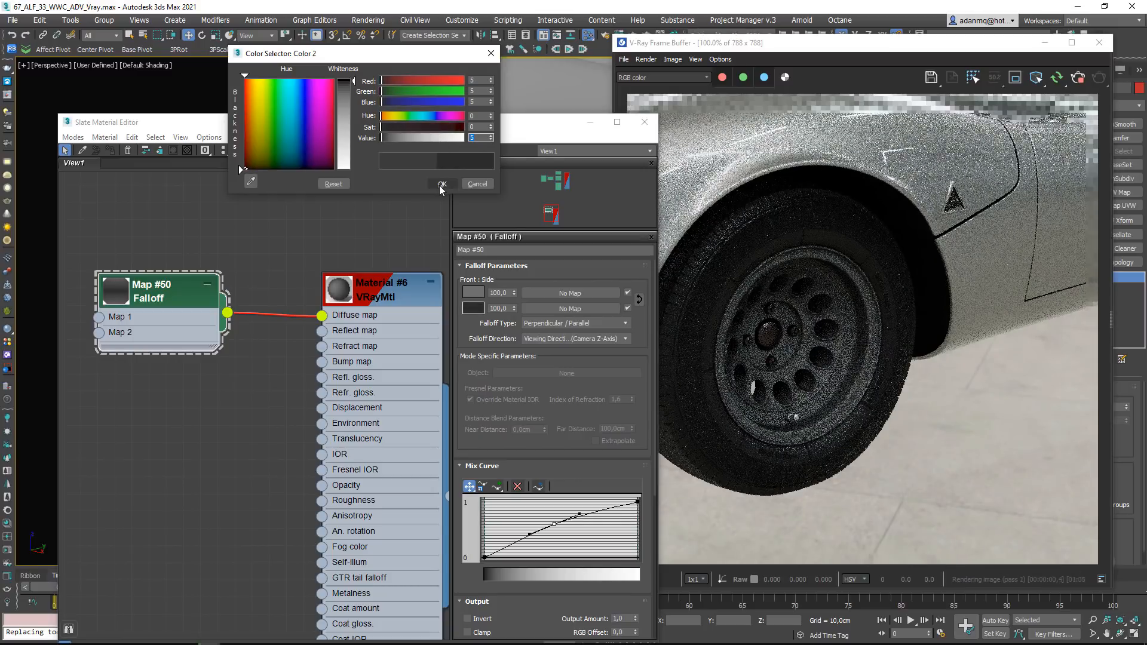
click(441, 185)
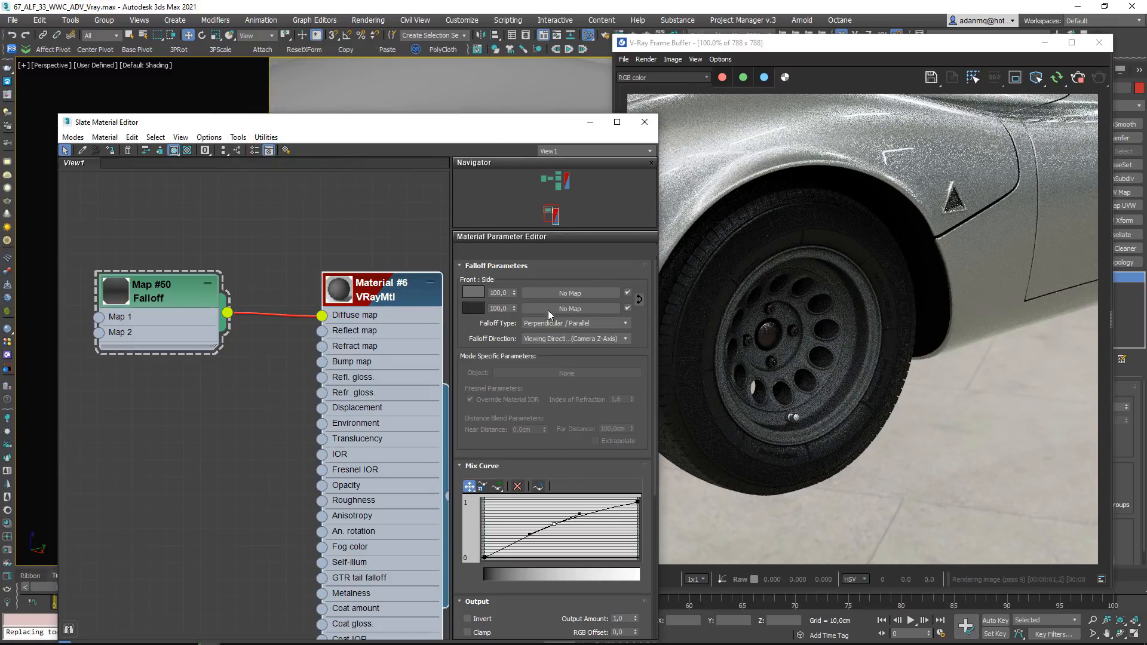
Set the rim material's reflect color to white and its reflection glossiness to 0.7
double_click(399, 291)
click(529, 313)
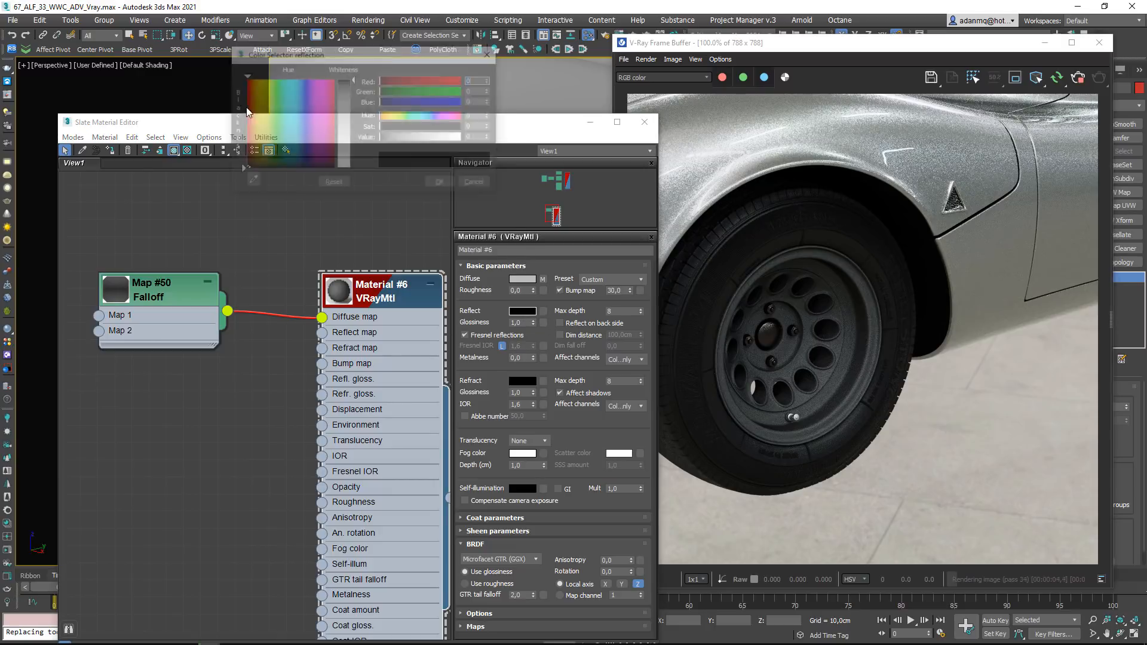
drag(350, 102, 354, 178)
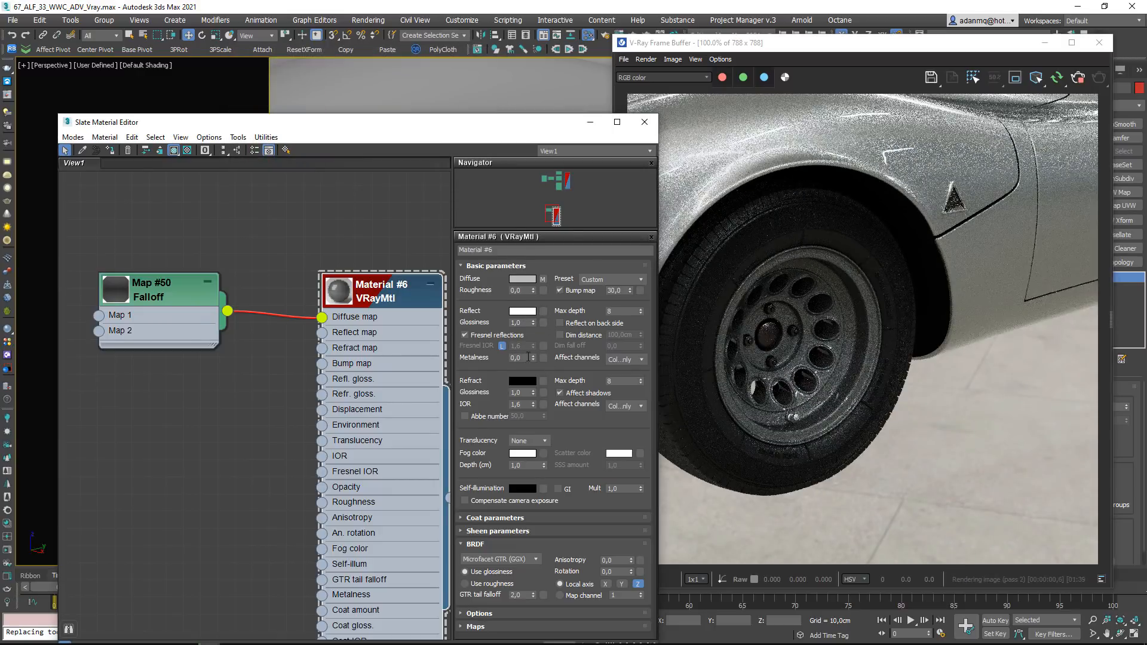
drag(524, 359, 480, 357)
drag(525, 323, 446, 315)
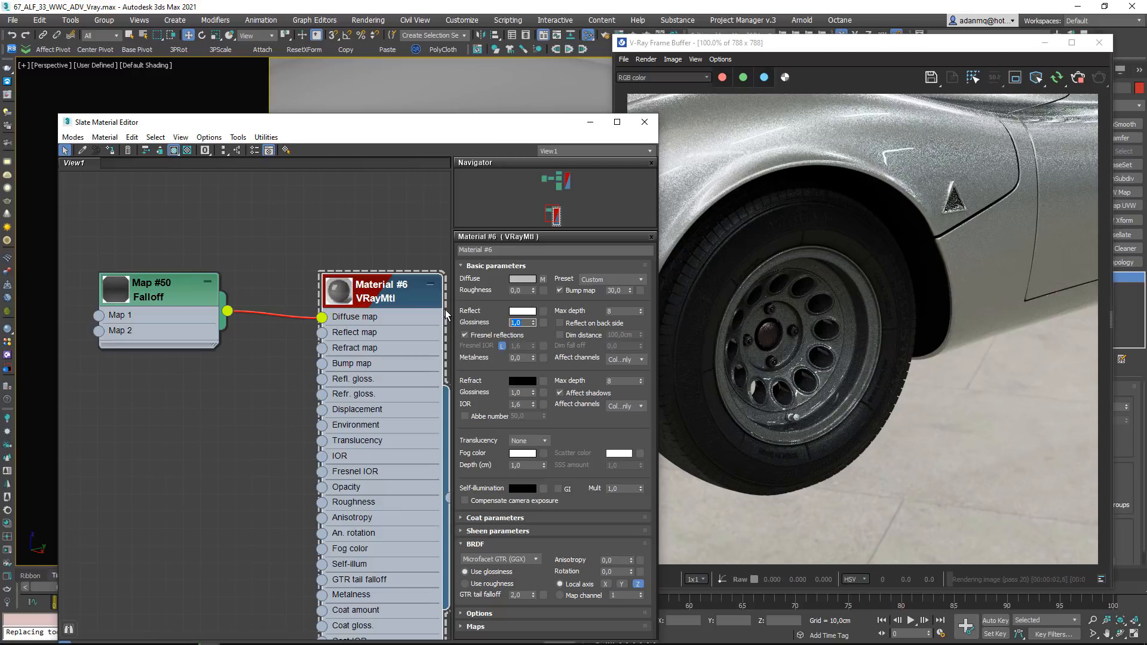
text(0,7)
key(Return)
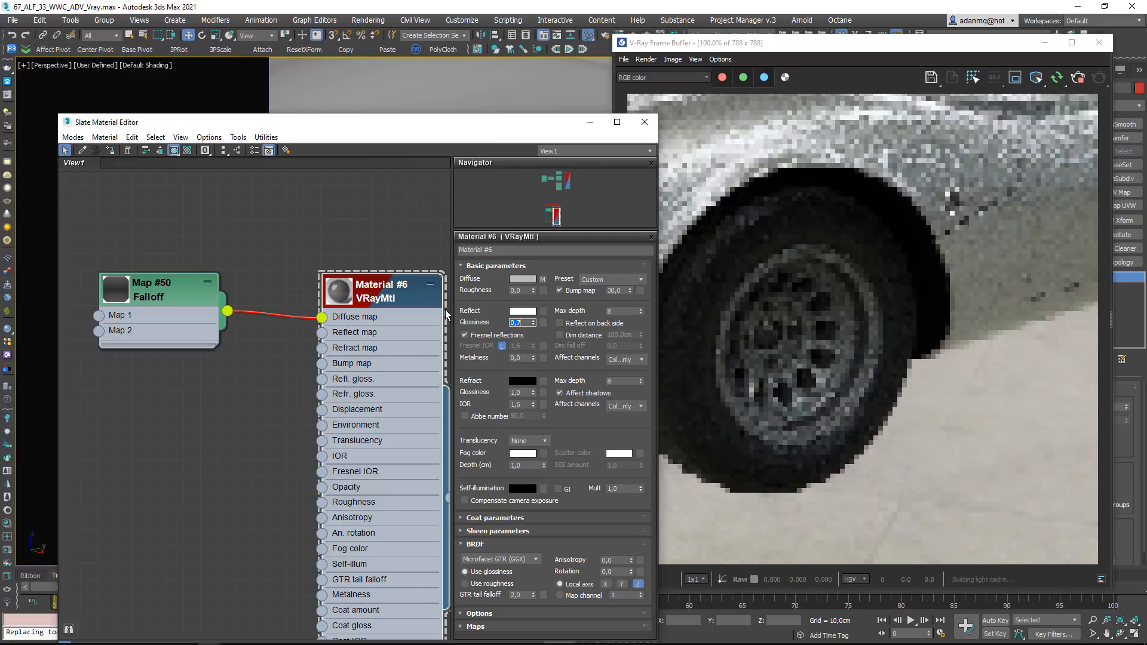
Give the rim material a coat with amount 1.0, glossiness 0.9 and IOR 1.45
scroll(865, 404, up, 1)
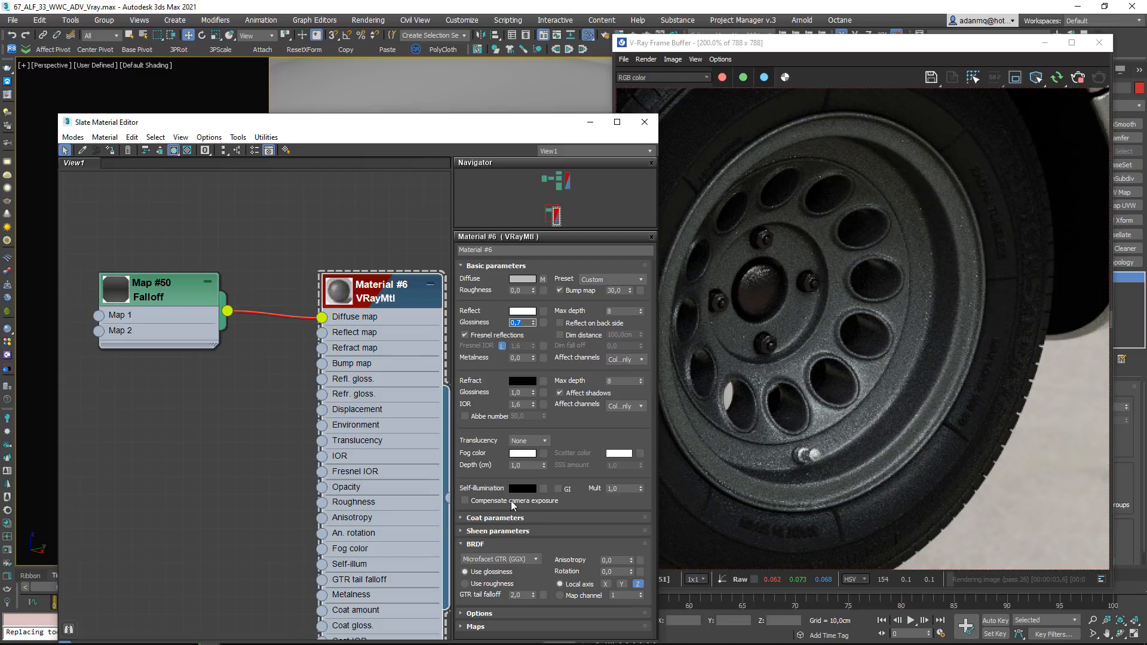
click(478, 519)
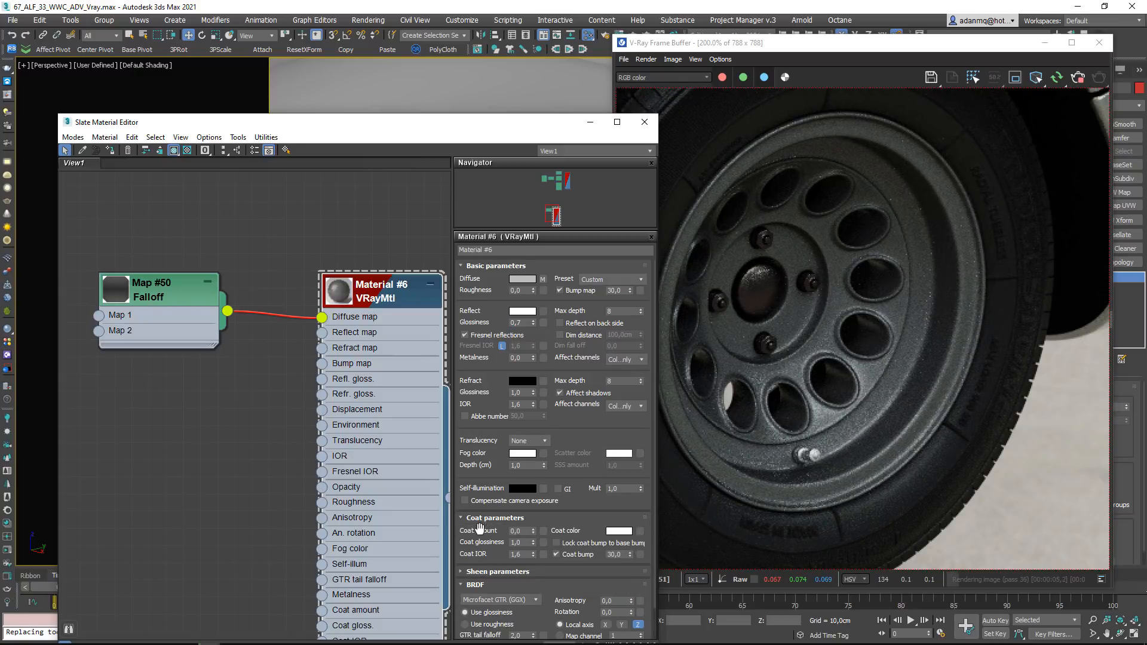
drag(533, 531, 542, 468)
double_click(517, 543)
text(0,9)
key(Return)
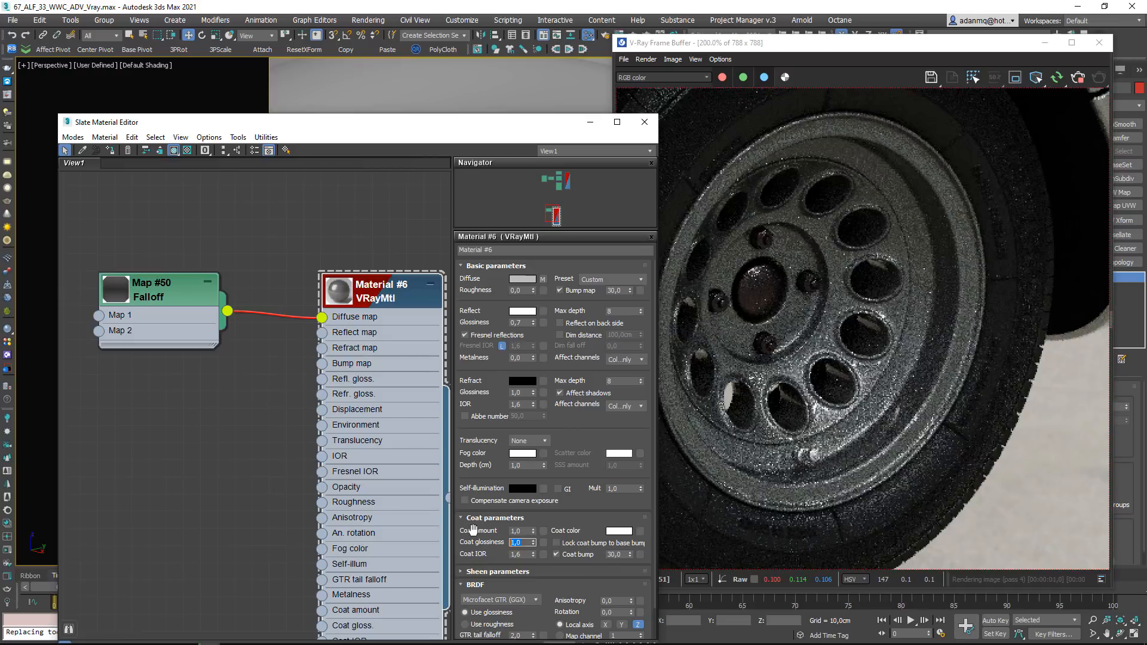
key(Return)
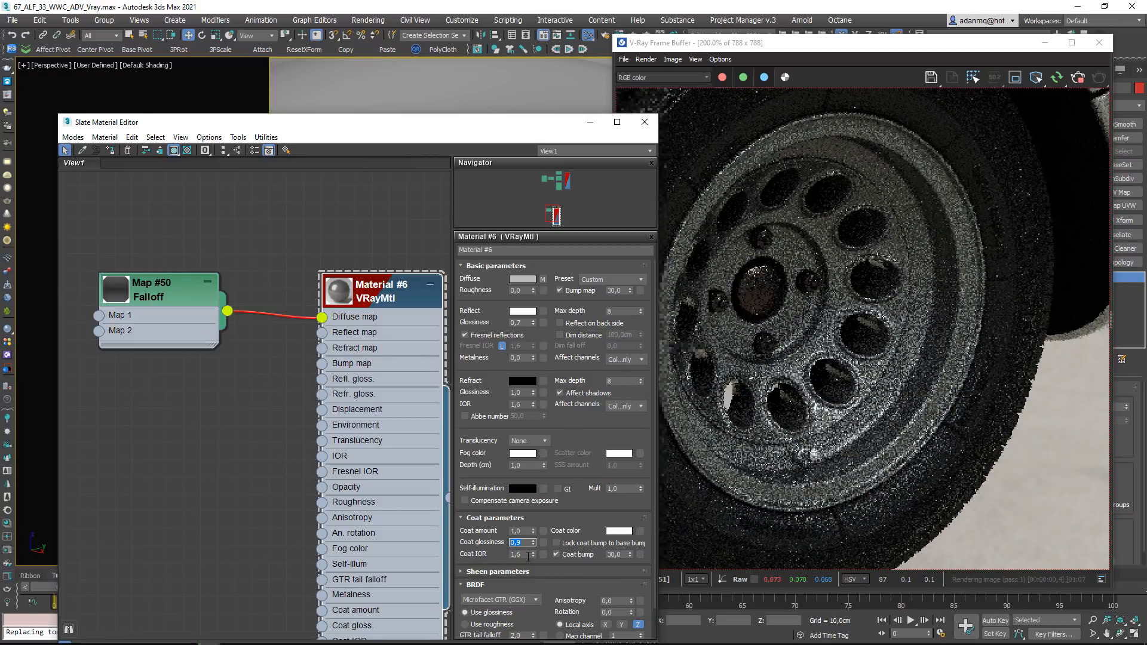
double_click(521, 554)
text(1,45)
key(Return)
scroll(889, 468, up, 2)
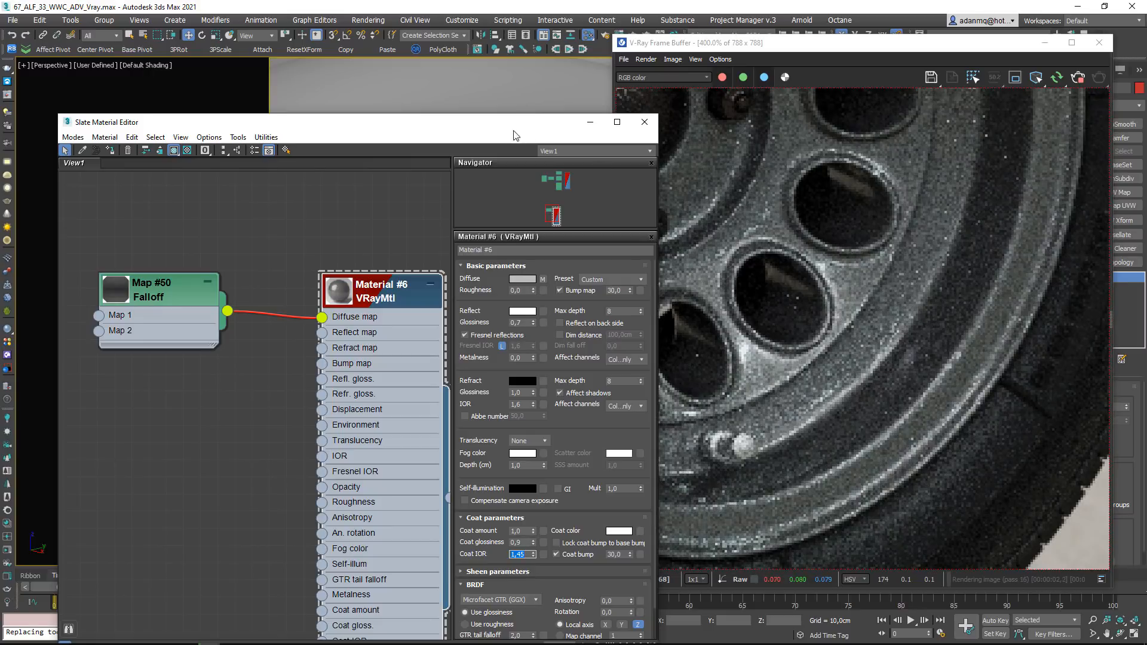
scroll(778, 334, down, 1)
Isolate a single rim in the viewport and inspect its coated surface up close in the render
drag(526, 128, 666, 430)
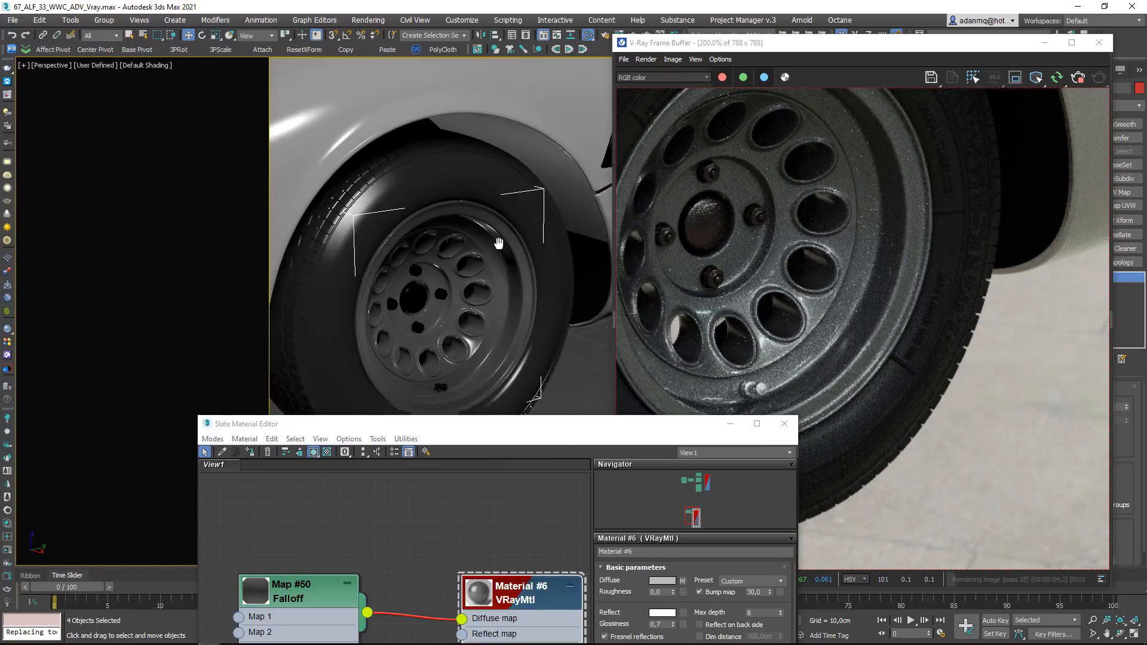
key(alt+q)
alt+middle_drag(500, 244, 459, 235)
click(506, 261)
scroll(508, 277, up, 7)
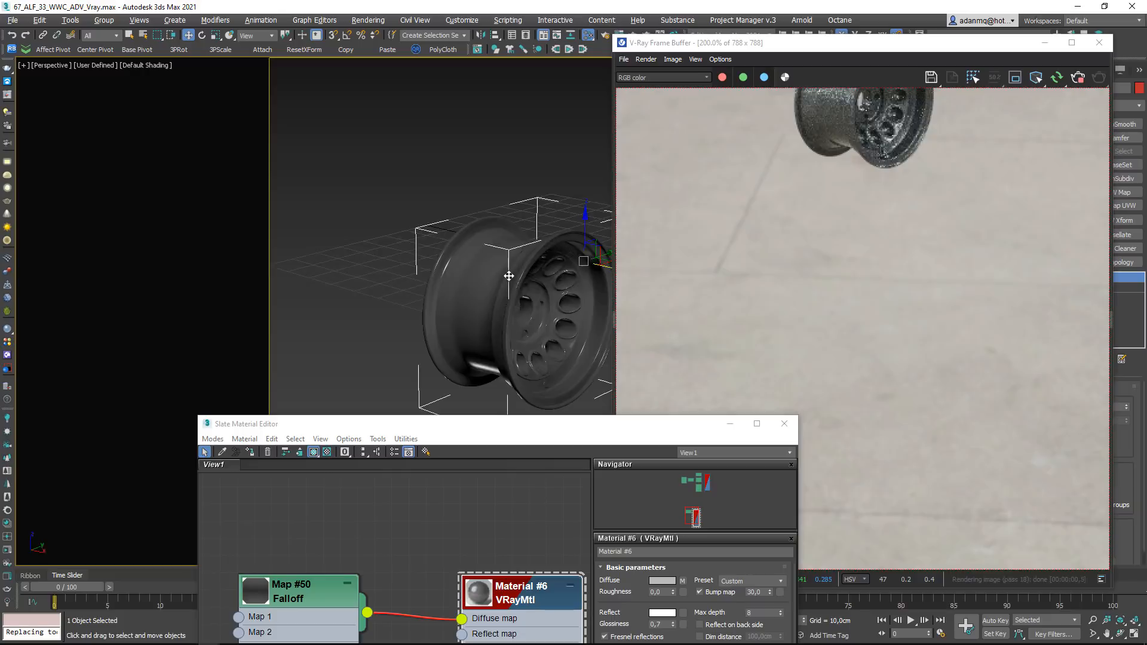
mouse_move(508, 289)
alt+middle_down()
mouse_move(473, 250)
mouse_move(520, 302)
alt+middle_up()
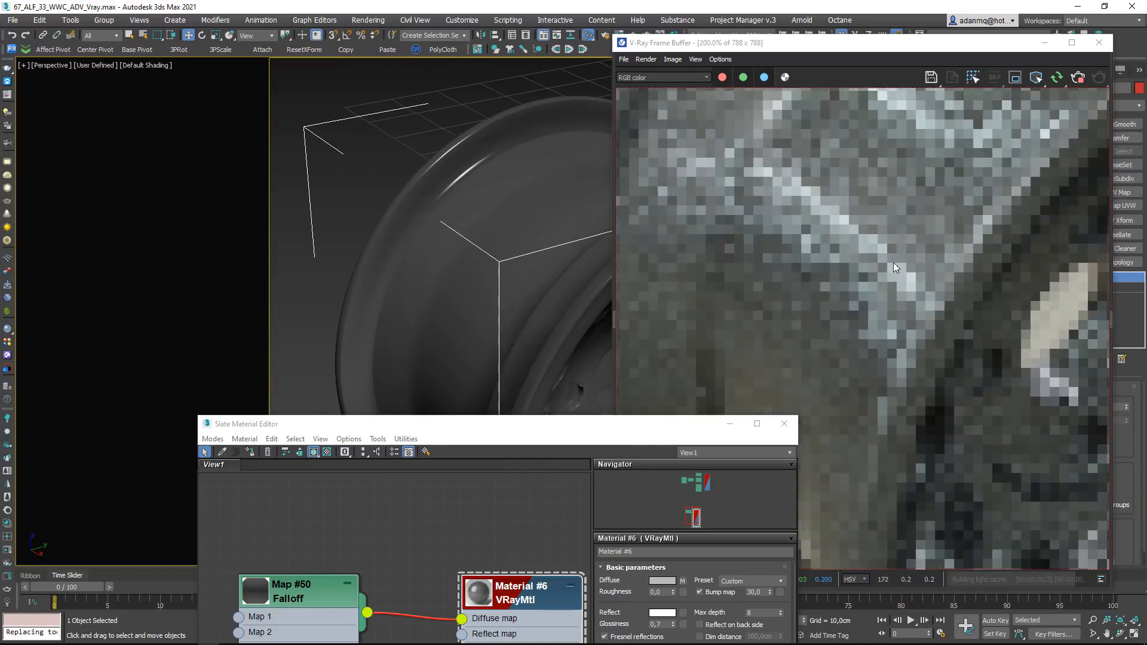
scroll(860, 277, down, 1)
scroll(815, 273, up, 1)
scroll(783, 225, down, 1)
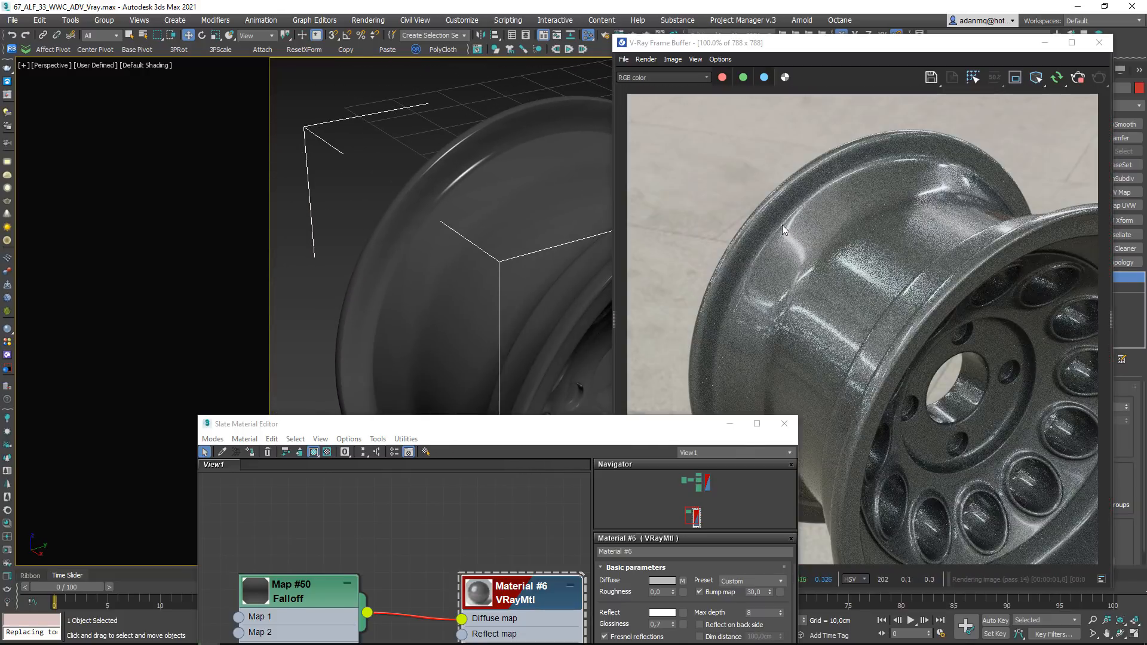
scroll(796, 245, up, 1)
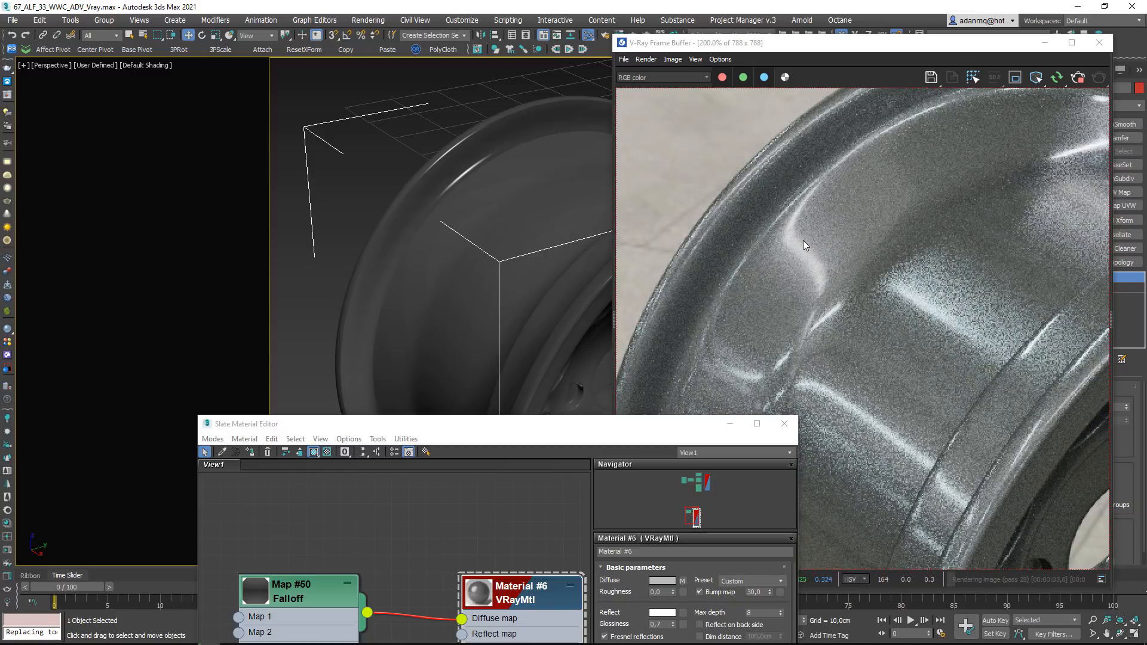
scroll(803, 239, down, 1)
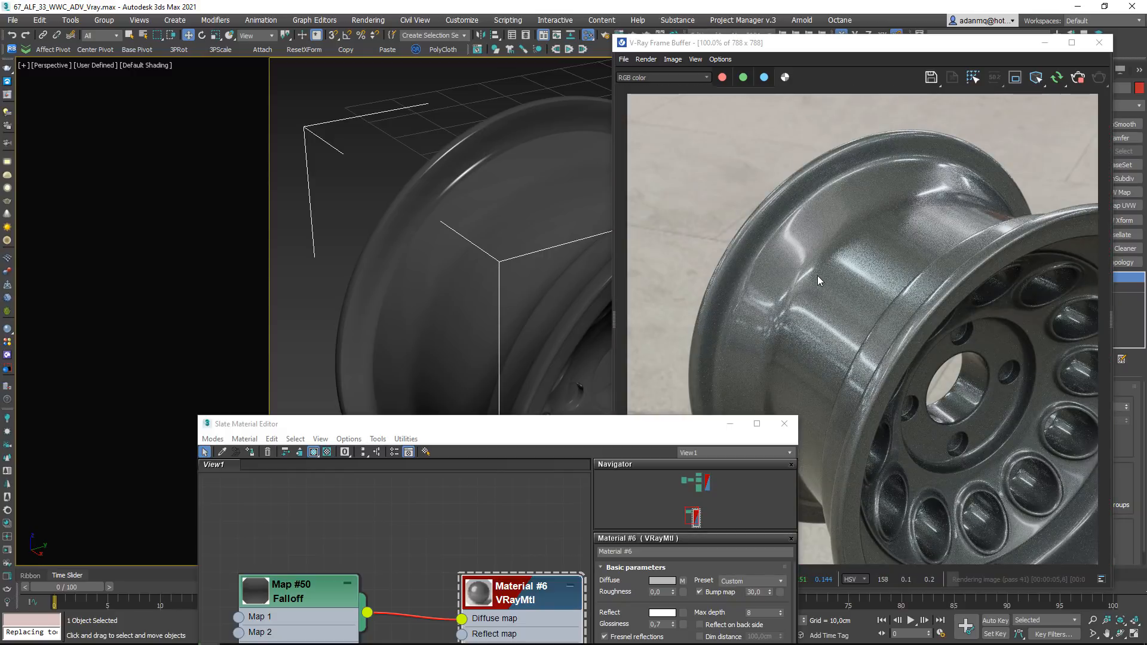
alt+middle_drag(491, 301, 448, 233)
Try a metalness of 0.18 on the rim material
drag(532, 424, 412, 176)
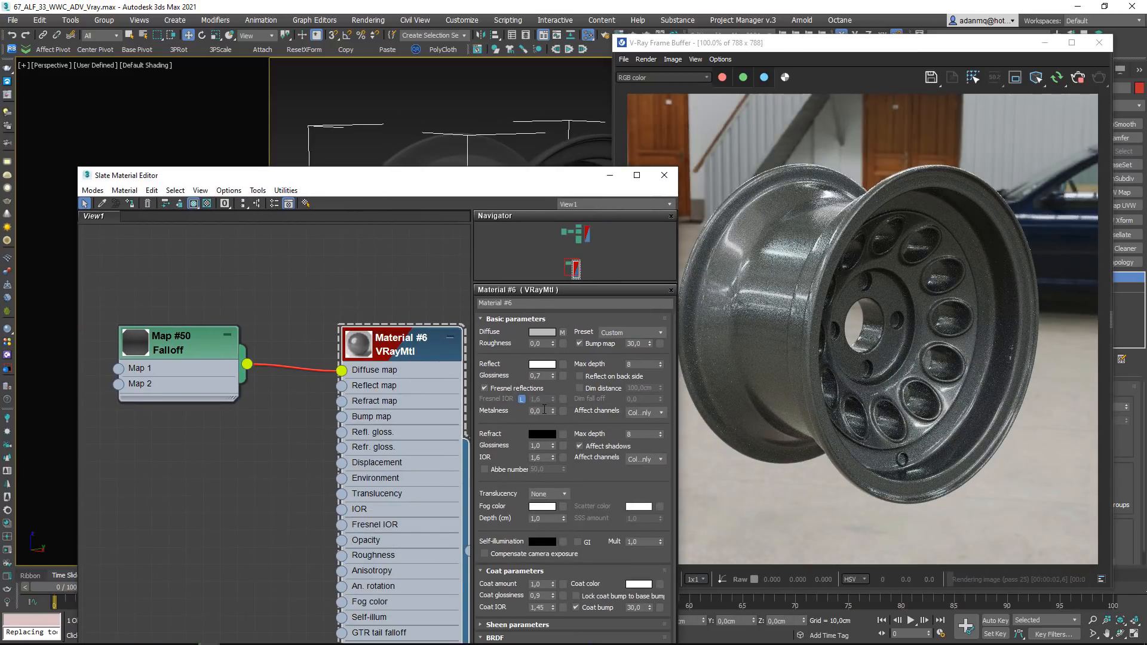
mouse_move(553, 410)
mouse_down()
mouse_move(552, 369)
mouse_move(545, 402)
mouse_up()
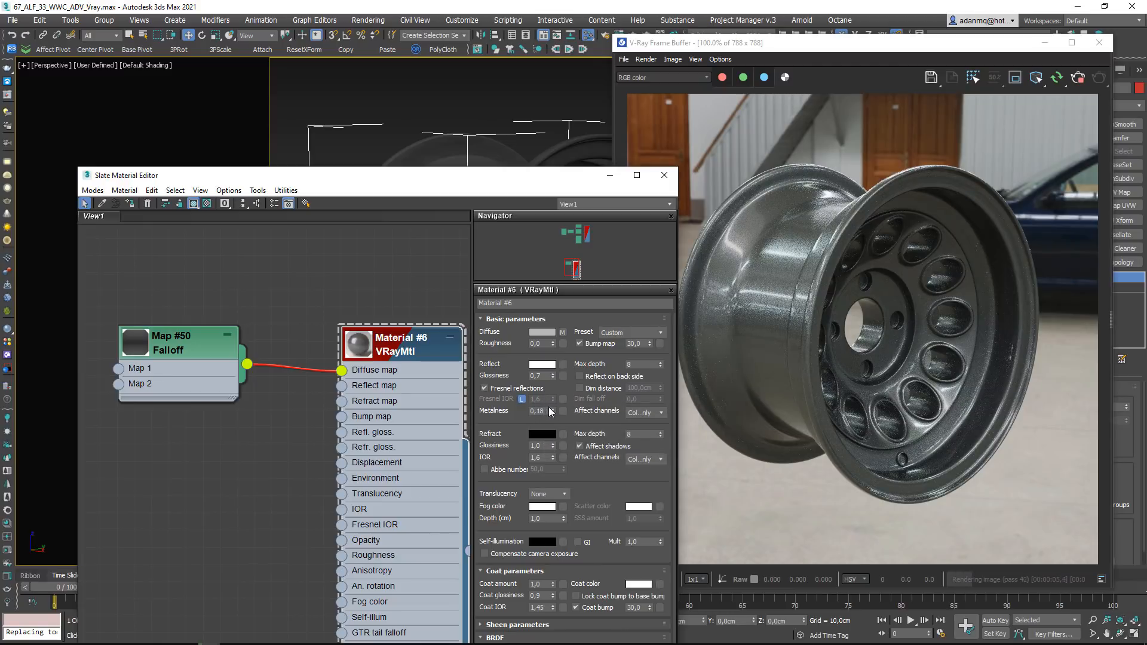
right_click(550, 412)
Close the Slate Material Editor and examine the isolated rim's finish from other angles
click(665, 180)
alt+middle_drag(515, 253, 455, 350)
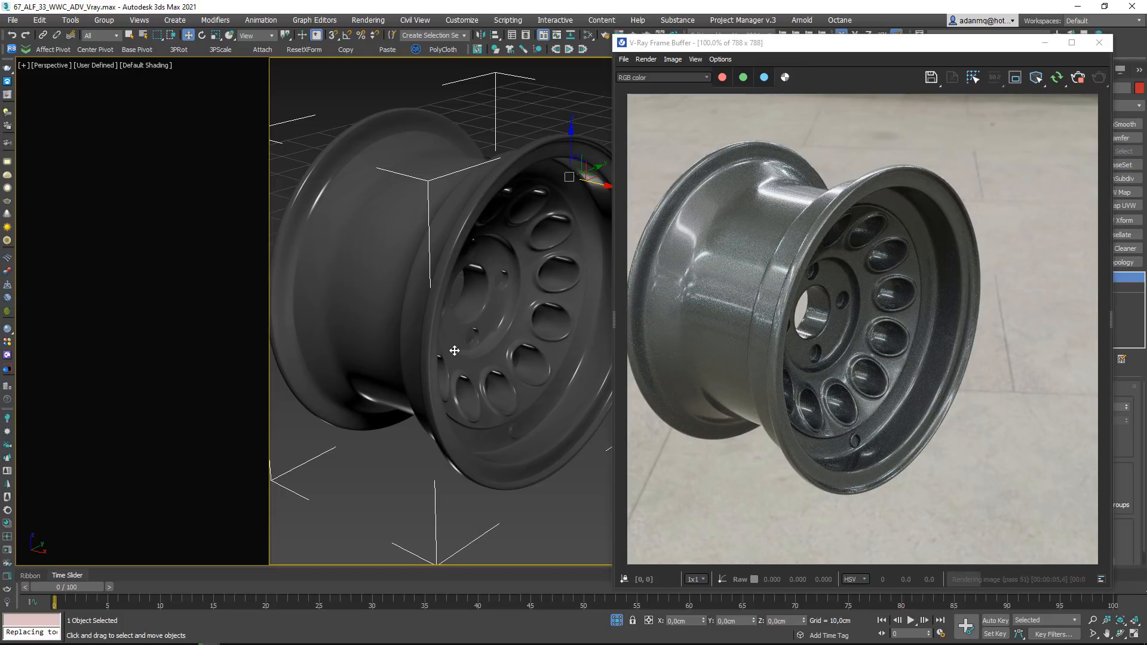
alt+middle_drag(454, 351, 348, 508)
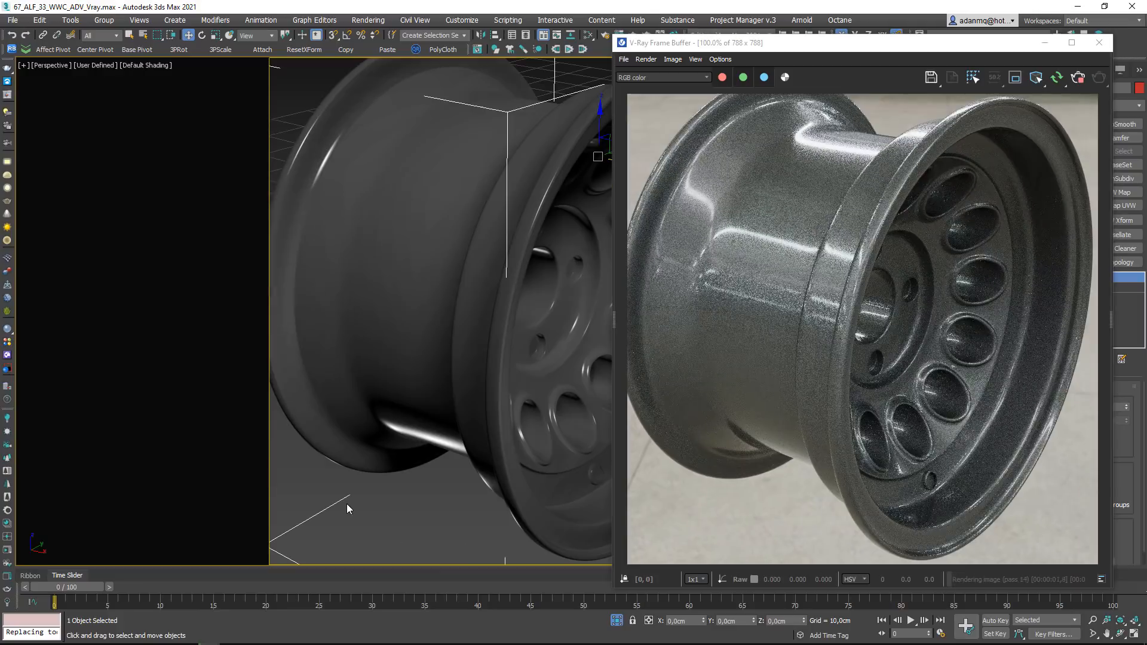